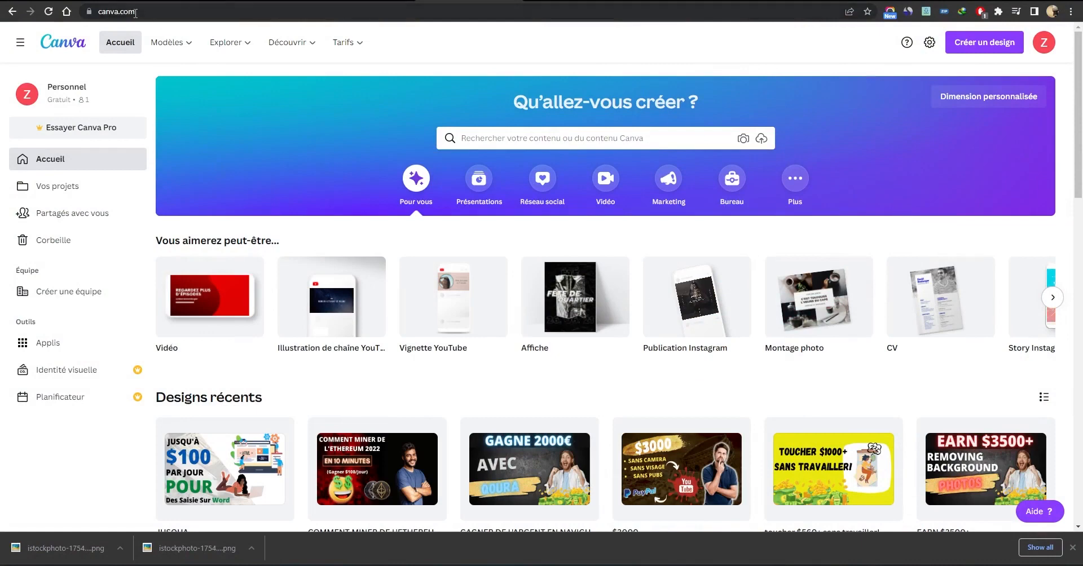
Create a new blank design with custom dimensions of 1280 × 720 px
{"action": "left_click", "coordinate": [983, 48]}
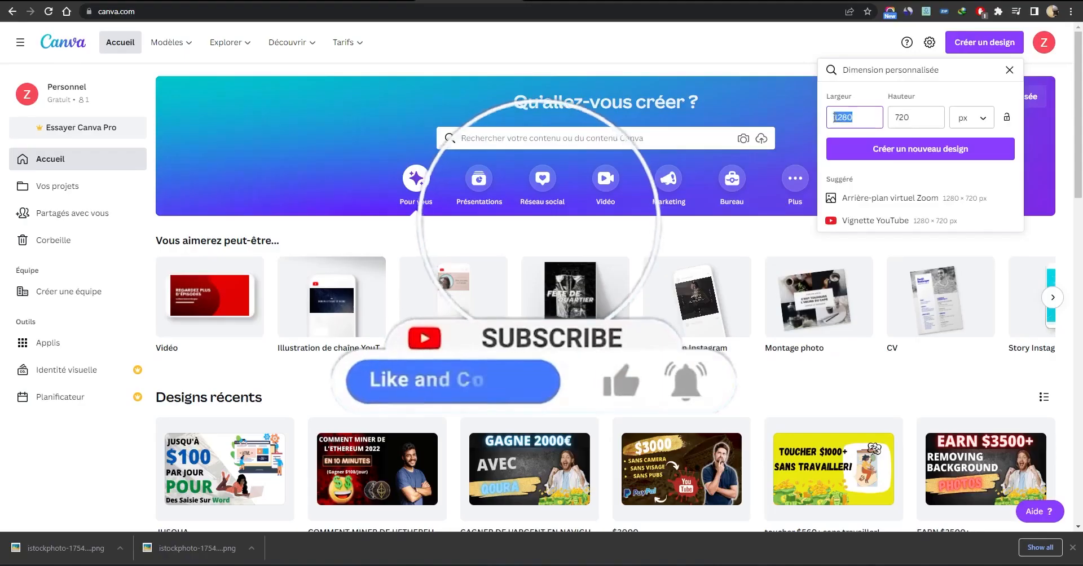
{"action": "left_click", "coordinate": [858, 118]}
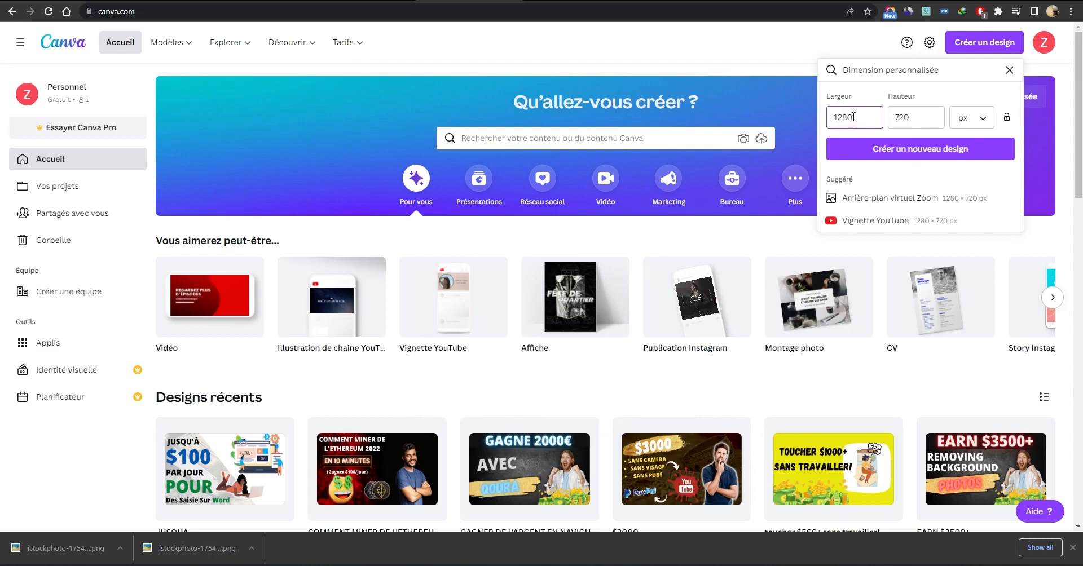
{"action": "left_click", "coordinate": [881, 156]}
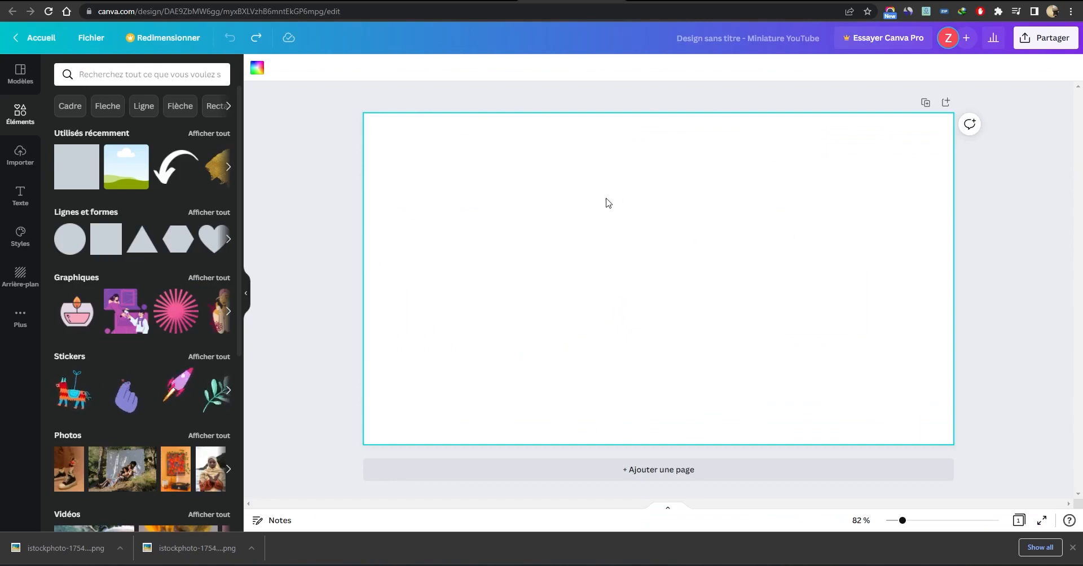
{"action": "left_click", "coordinate": [331, 148]}
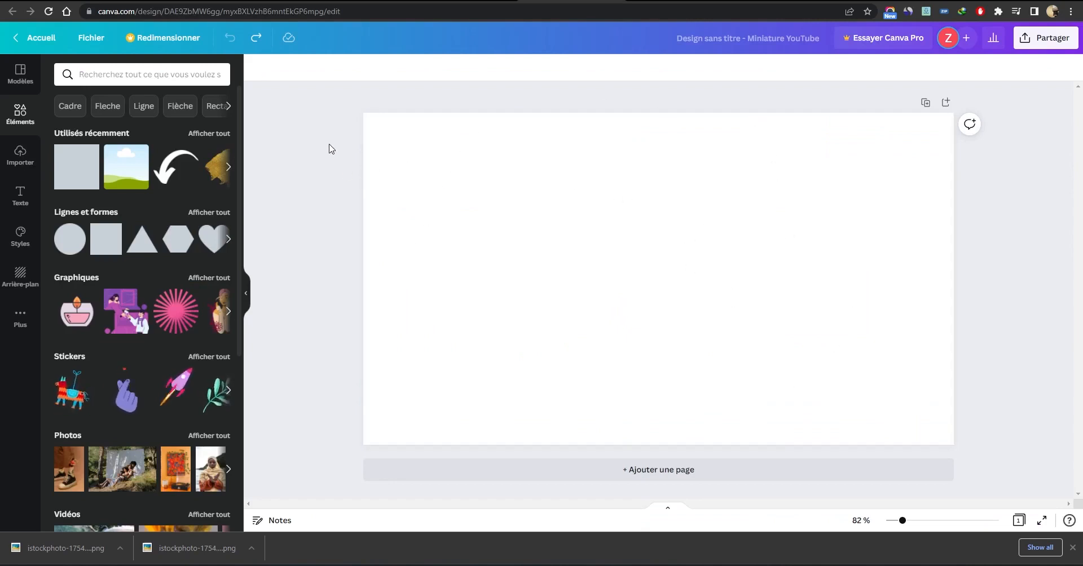
Add two grey squares to the page, placing the second so that it overlaps the first one's lower-right area
{"action": "left_click_drag", "start_coordinate": [77, 171], "coordinate": [521, 194]}
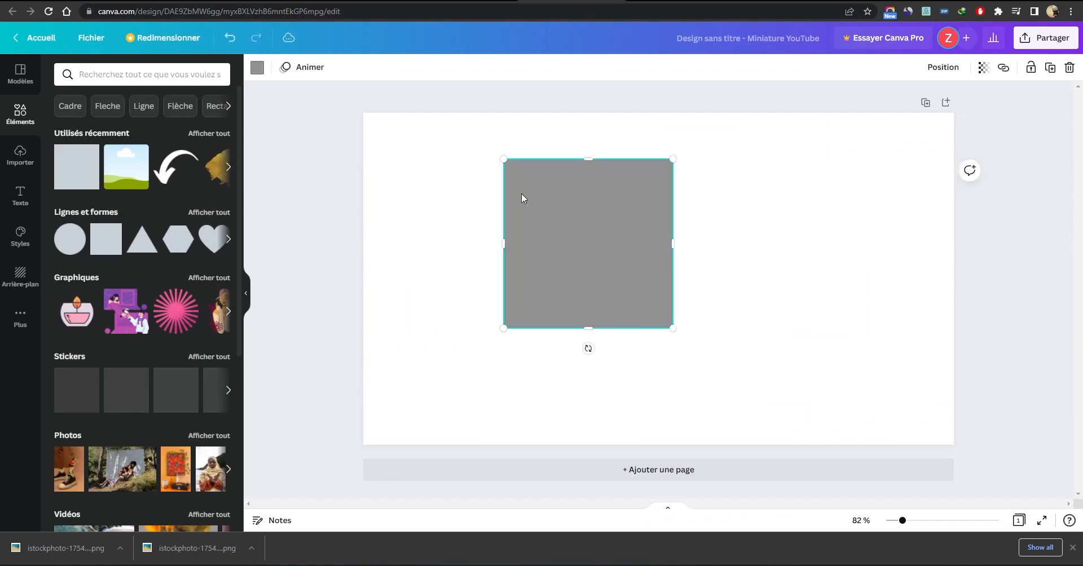
{"action": "left_click_drag", "start_coordinate": [87, 182], "coordinate": [772, 232]}
{"action": "left_click", "coordinate": [790, 152]}
{"action": "left_click", "coordinate": [749, 269]}
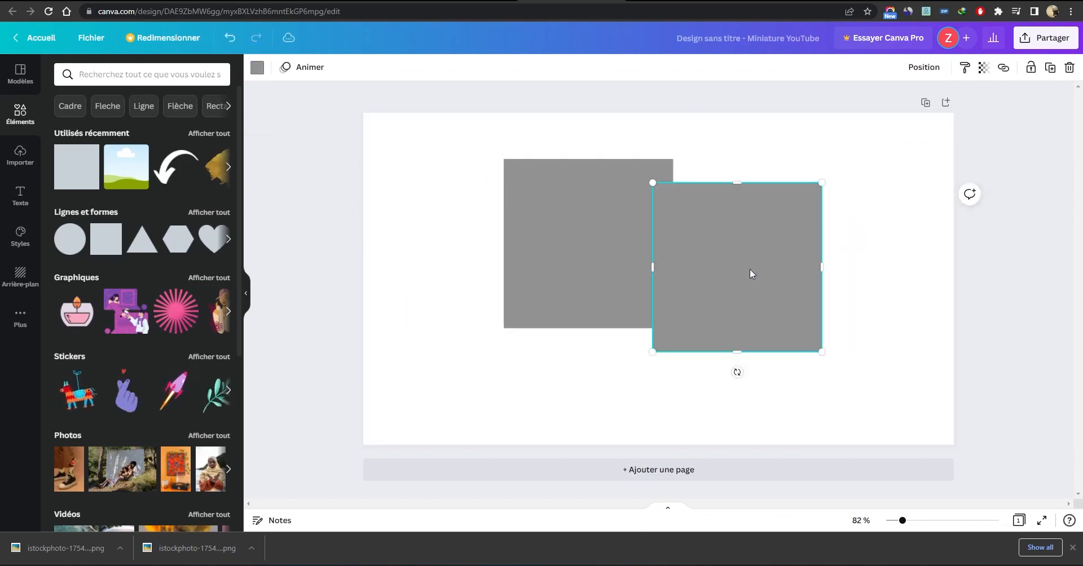
Colour the second square red and shift it left so it covers more of the grey square
{"action": "left_click", "coordinate": [257, 70]}
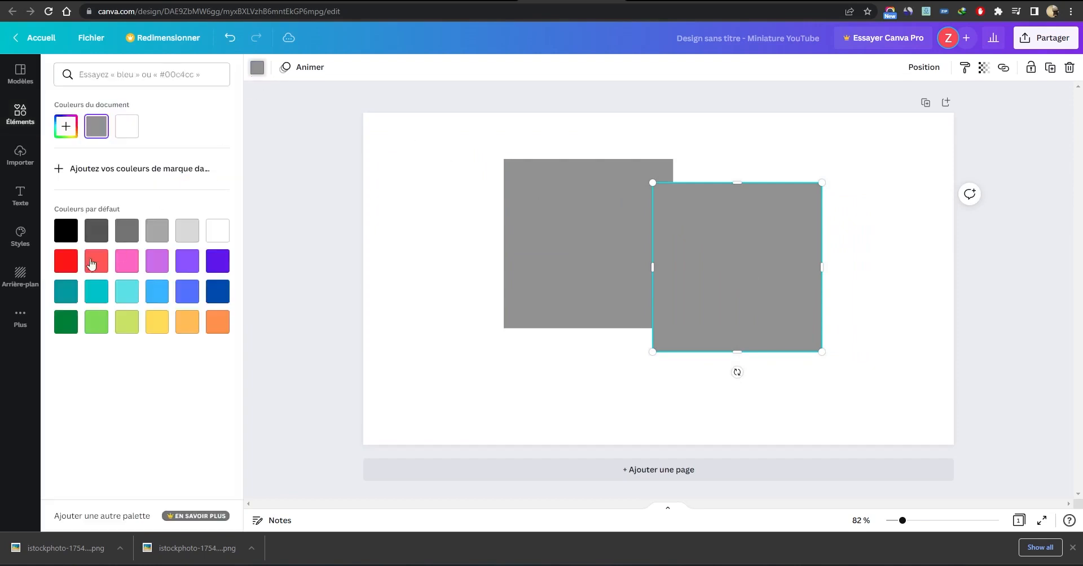
{"action": "left_click", "coordinate": [66, 263]}
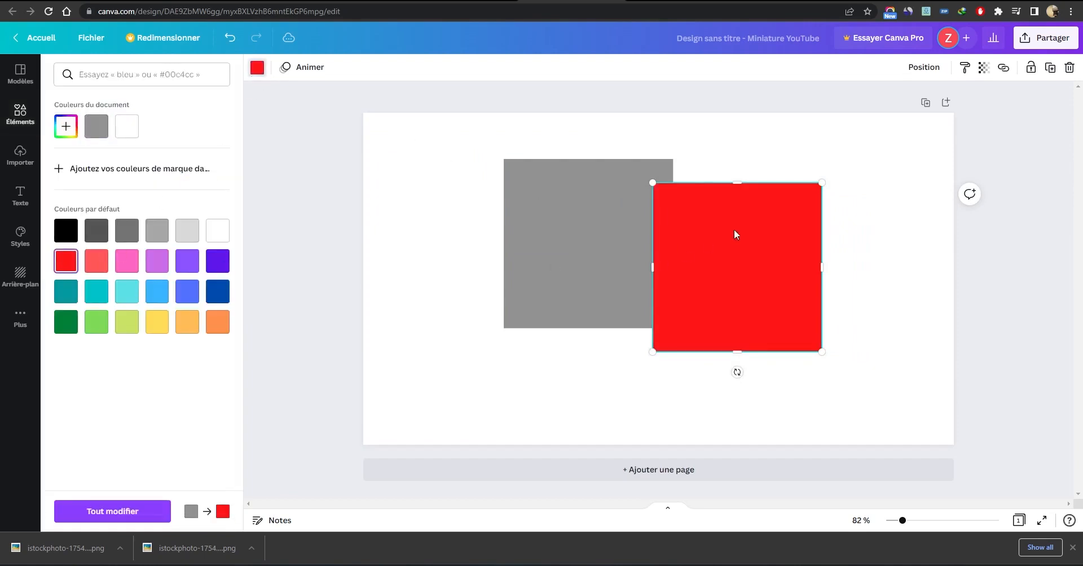
{"action": "left_click_drag", "start_coordinate": [773, 311], "coordinate": [694, 312]}
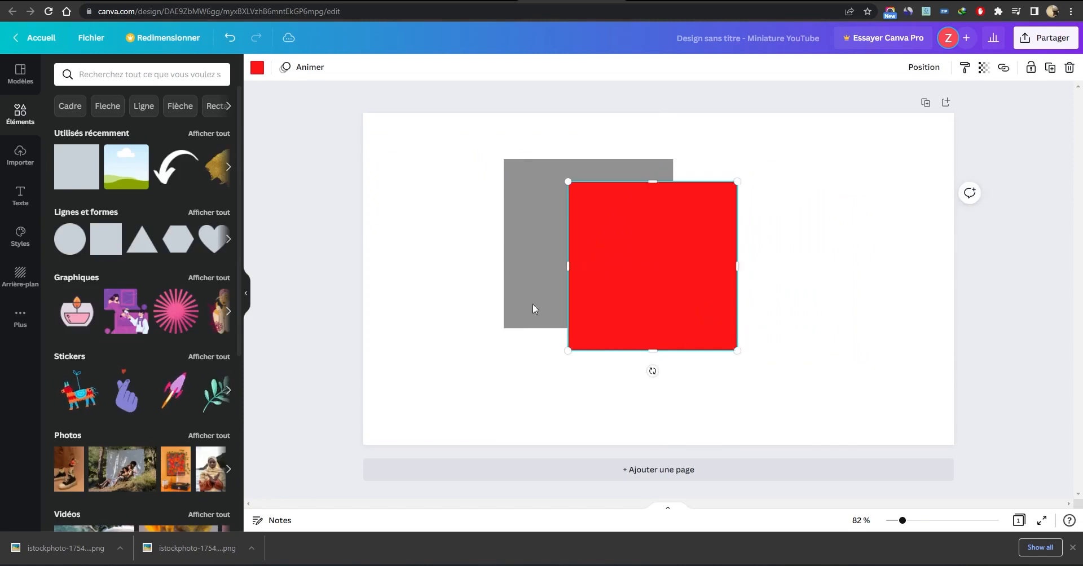
Add a circle, colour it black, and place it overlapping both the grey and the red square
{"action": "left_click_drag", "start_coordinate": [69, 238], "coordinate": [486, 245]}
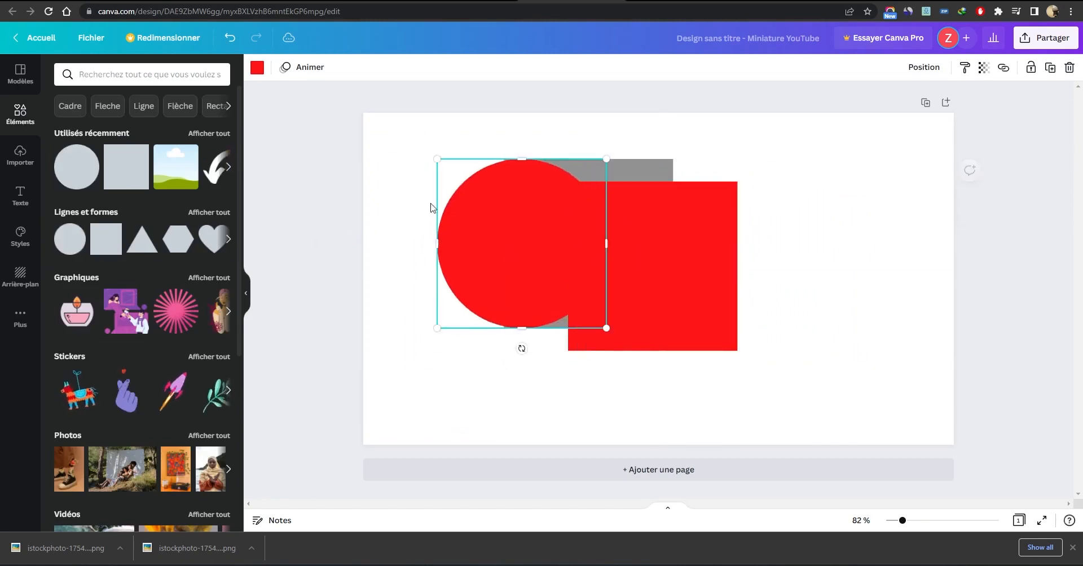
{"action": "left_click", "coordinate": [257, 68]}
{"action": "left_click", "coordinate": [68, 237]}
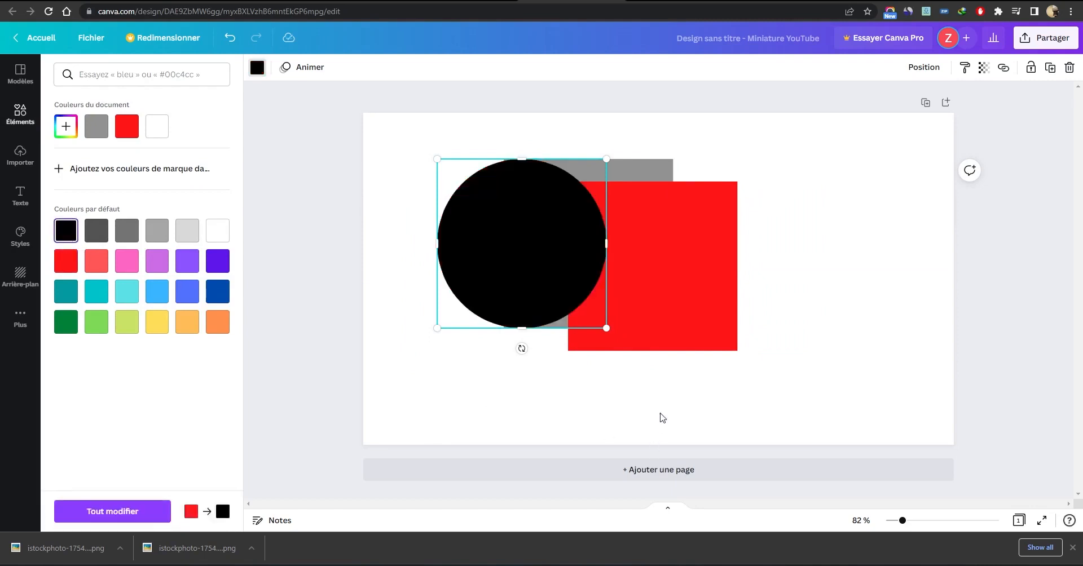
{"action": "left_click", "coordinate": [848, 305]}
{"action": "left_click_drag", "start_coordinate": [502, 259], "coordinate": [549, 284]}
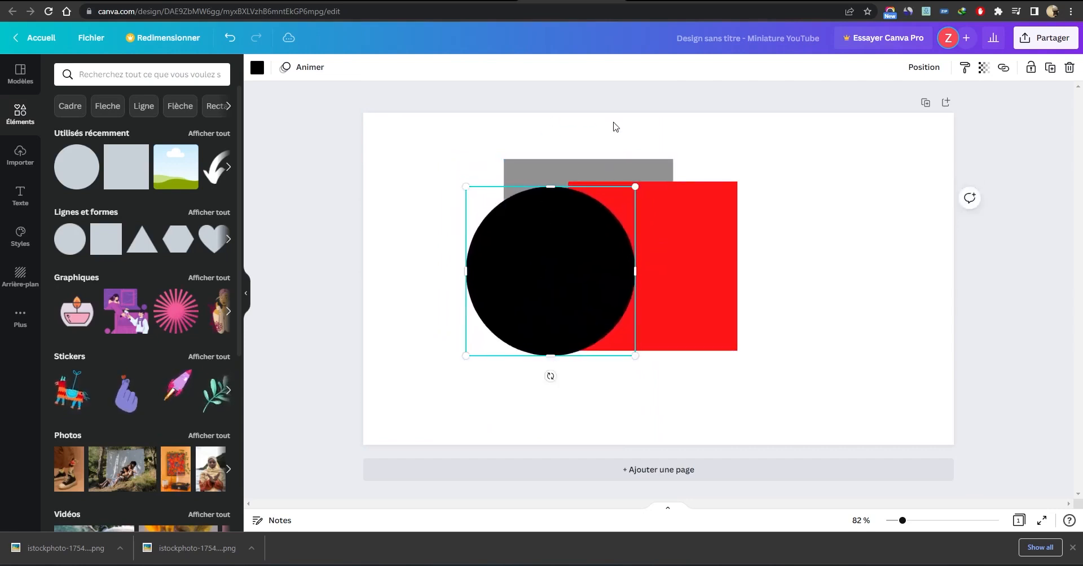
{"action": "left_click", "coordinate": [881, 290]}
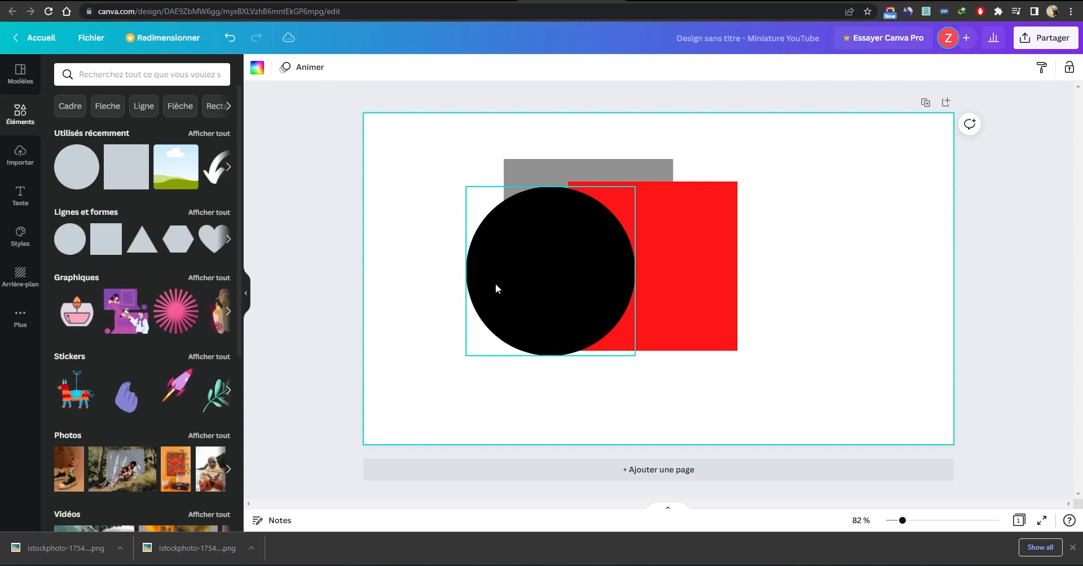
Send the black circle to the back, behind both squares
{"action": "left_click", "coordinate": [498, 299]}
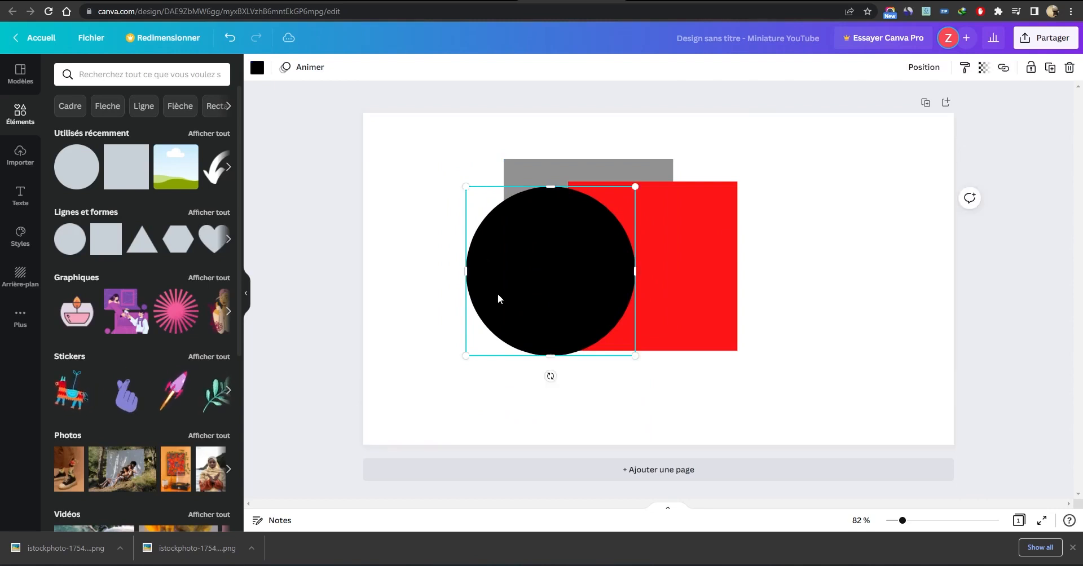
{"action": "right_click", "coordinate": [528, 255]}
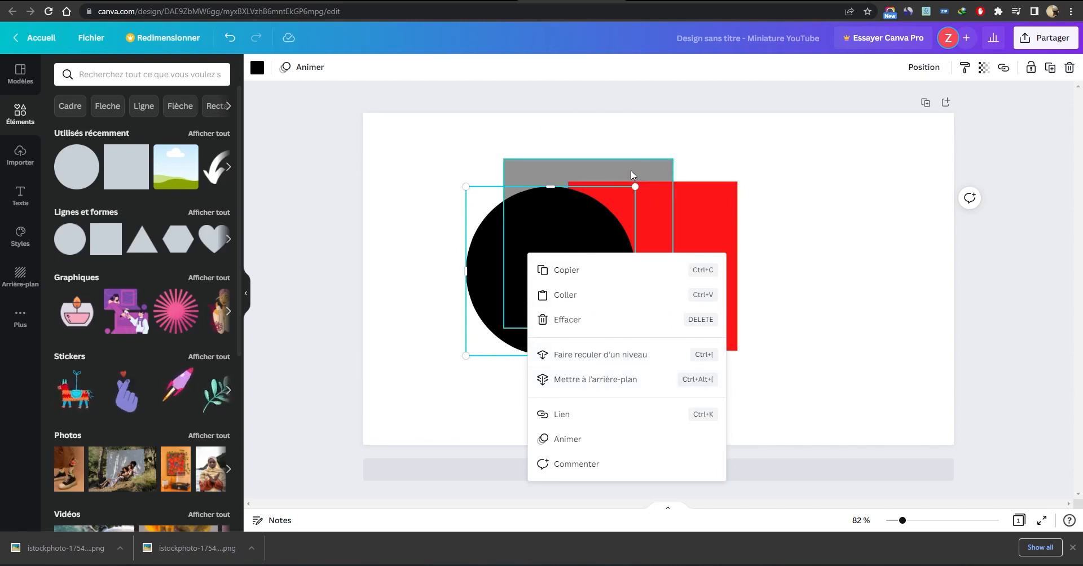
{"action": "left_click", "coordinate": [595, 379]}
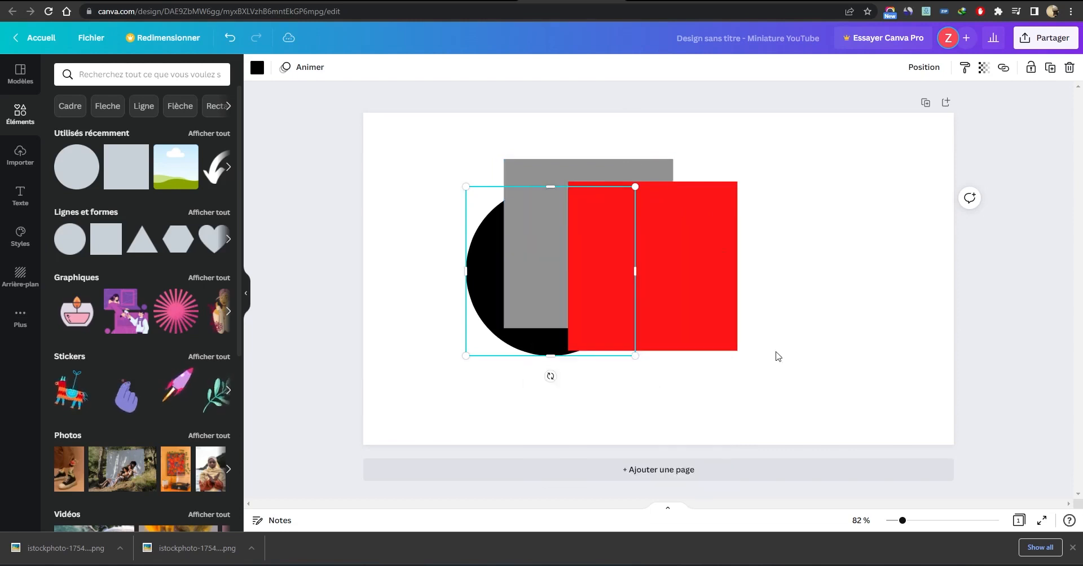
Undo sending the circle to the back, redo it once, and undo it again
{"action": "left_click", "coordinate": [228, 40]}
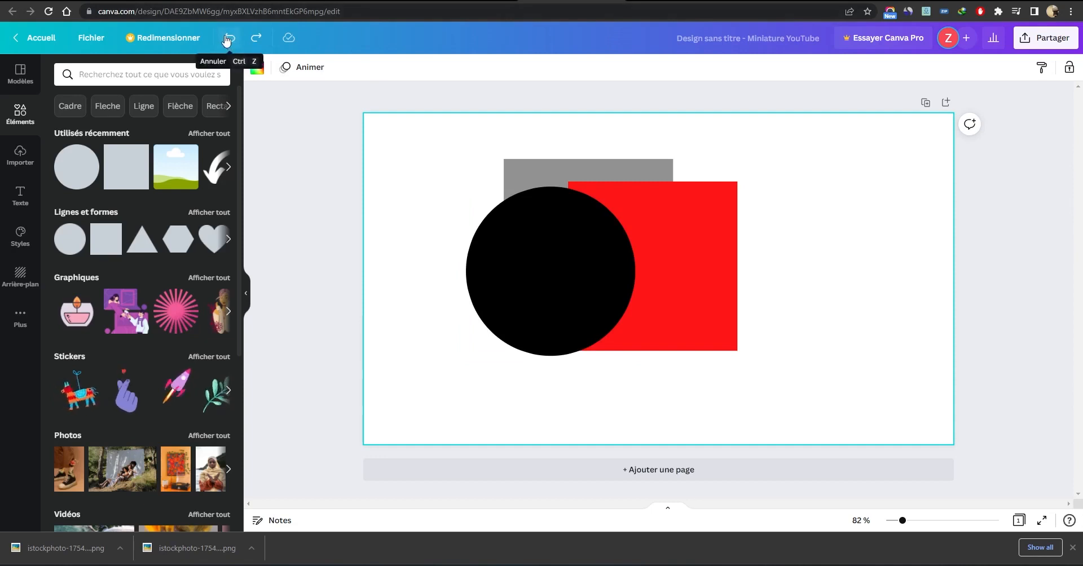
{"action": "left_click", "coordinate": [255, 36]}
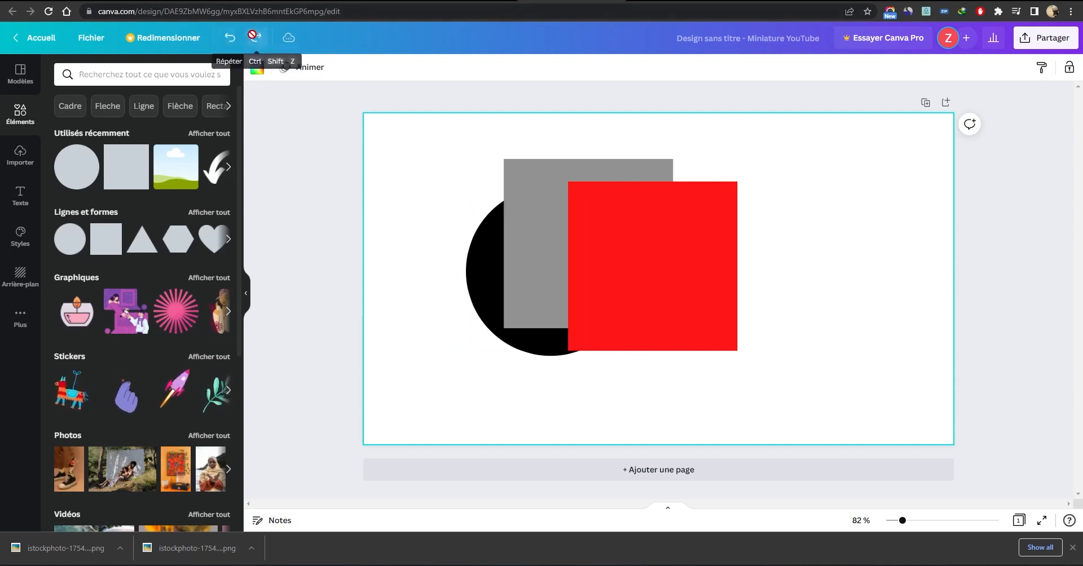
{"action": "left_click", "coordinate": [230, 38]}
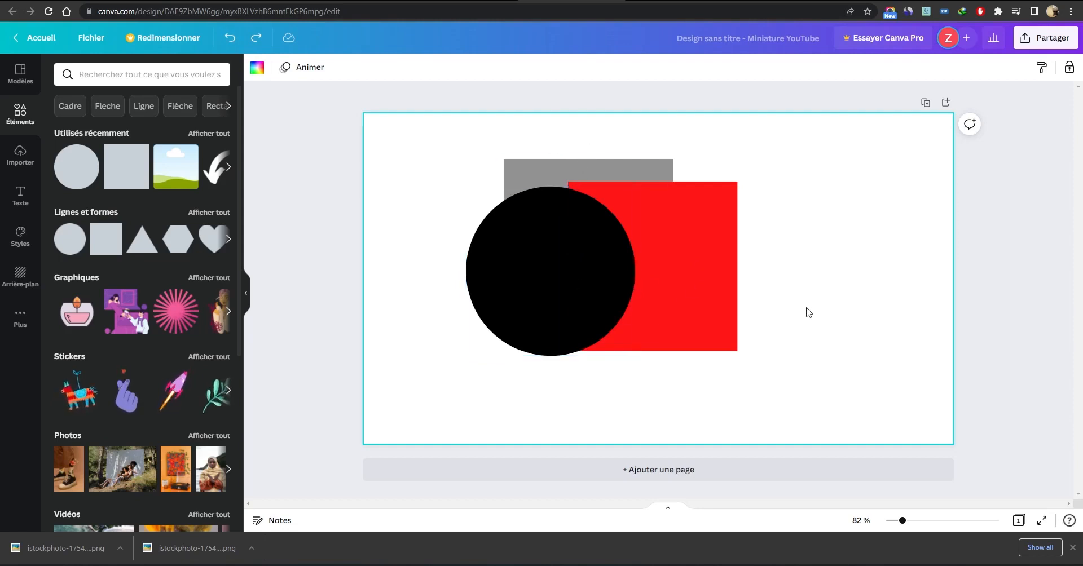
Send the black circle one level backward, between the red and the grey square
{"action": "left_click", "coordinate": [556, 273]}
{"action": "right_click", "coordinate": [555, 273]}
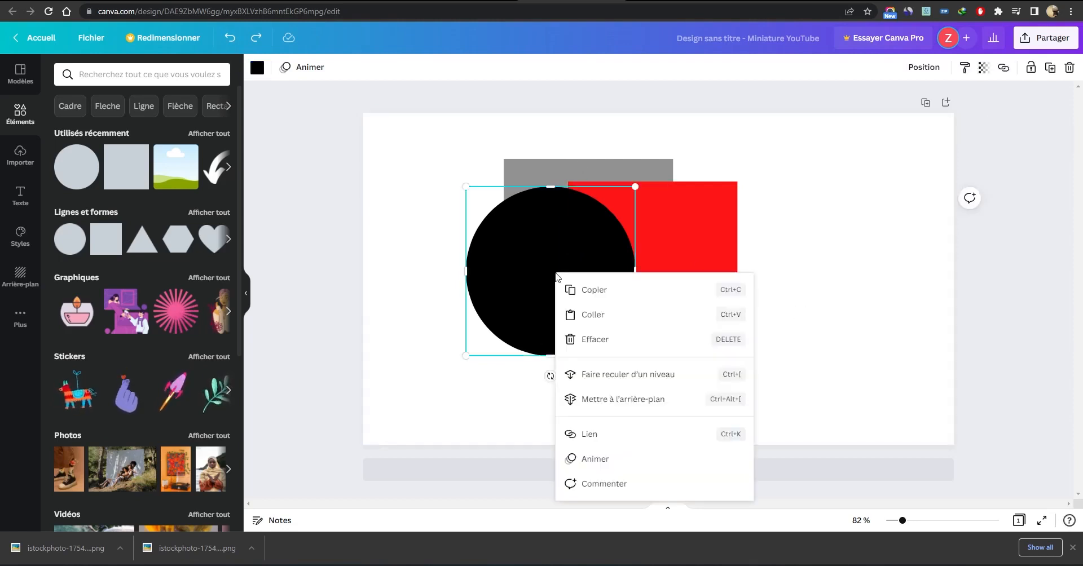
{"action": "left_click", "coordinate": [628, 374]}
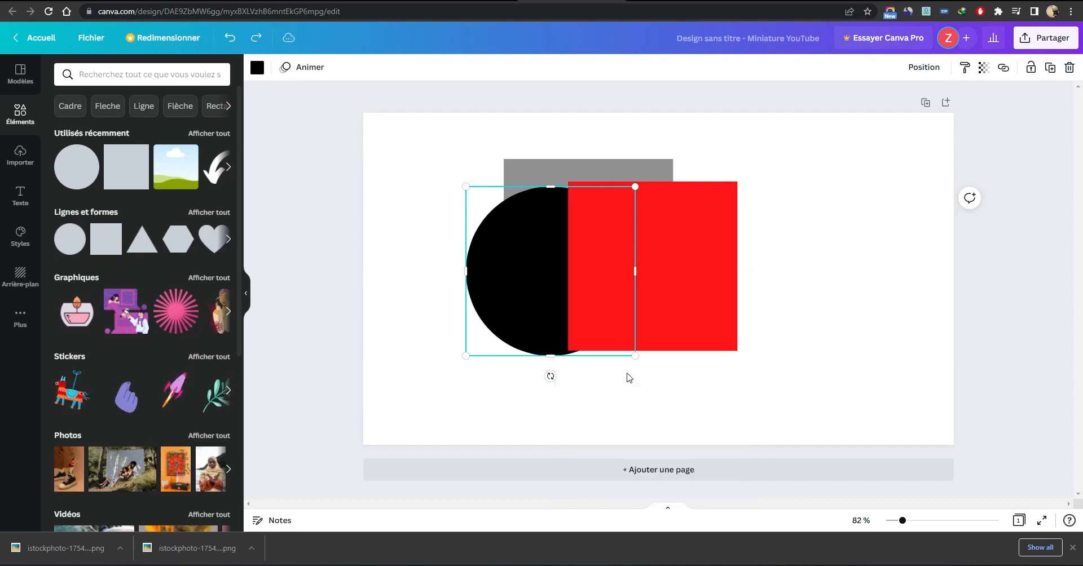
{"action": "left_click", "coordinate": [859, 313]}
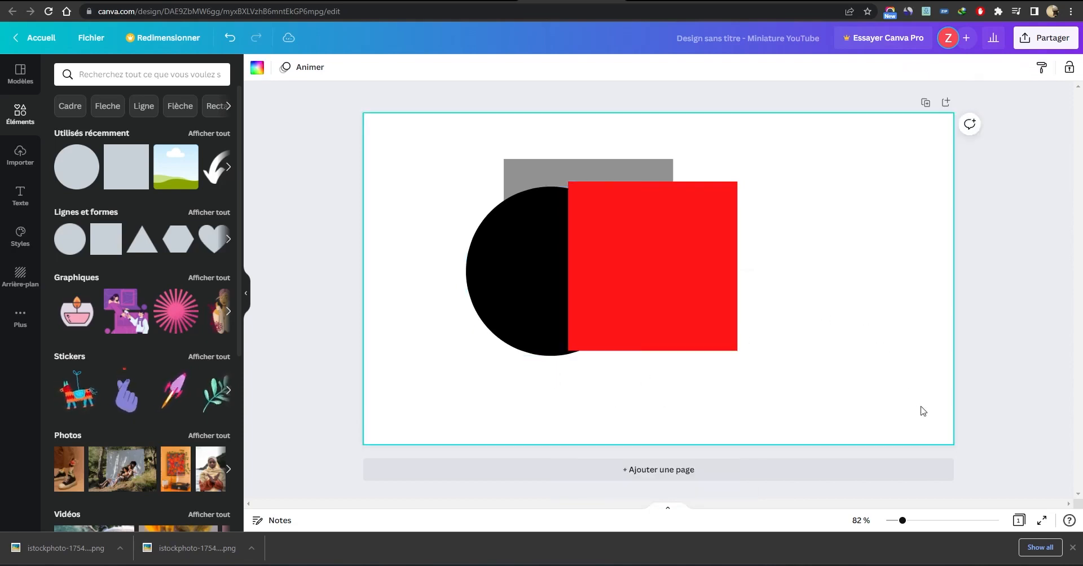
Send the red square to the back and move it to the right, clear of the circle and grey square
{"action": "left_click", "coordinate": [686, 277]}
{"action": "right_click", "coordinate": [686, 276]}
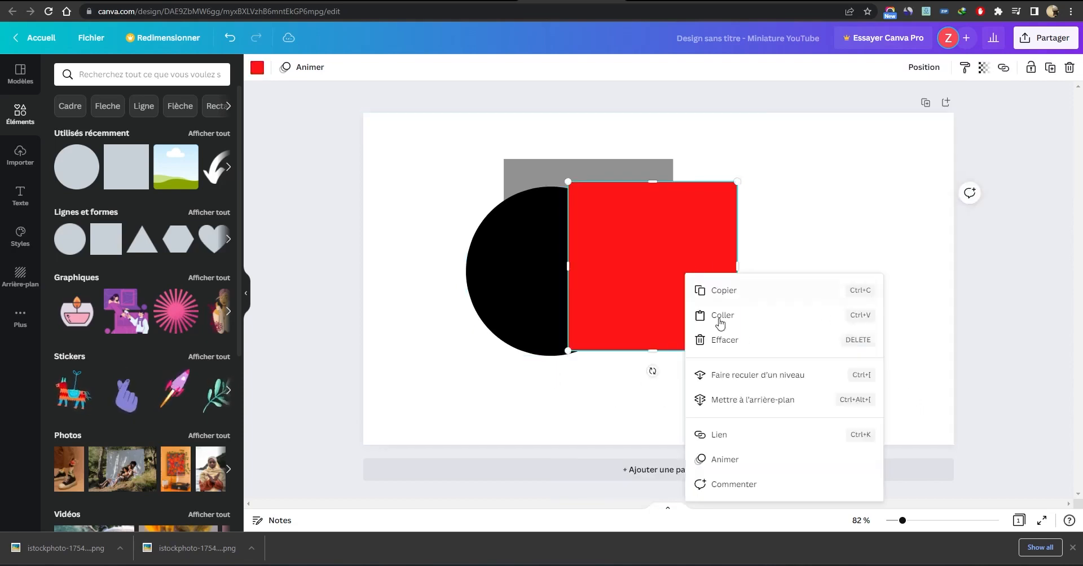
{"action": "left_click", "coordinate": [765, 400]}
{"action": "left_click", "coordinate": [839, 309]}
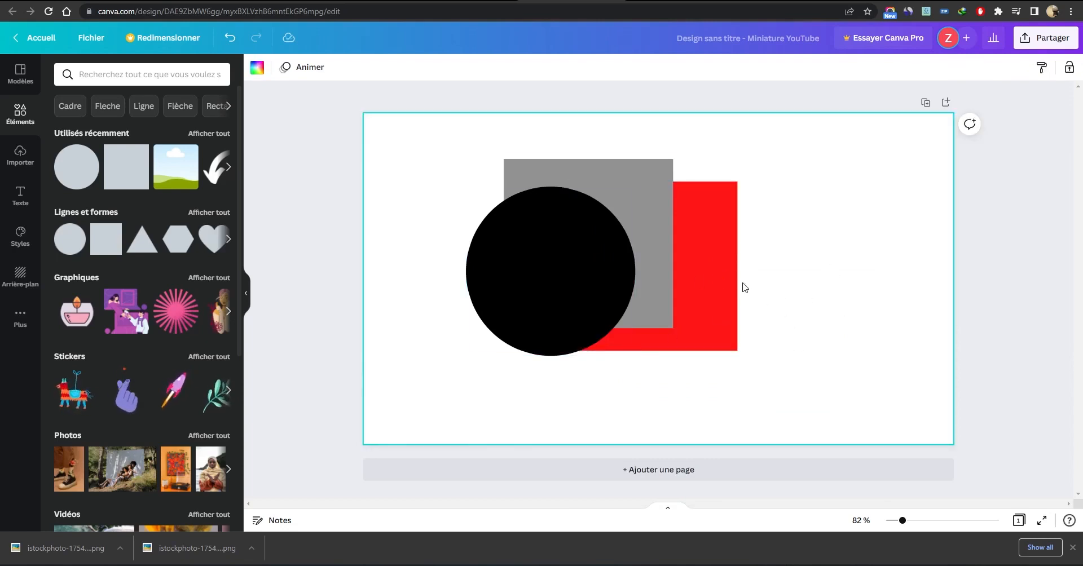
{"action": "left_click_drag", "start_coordinate": [710, 282], "coordinate": [865, 288]}
{"action": "left_click", "coordinate": [804, 169]}
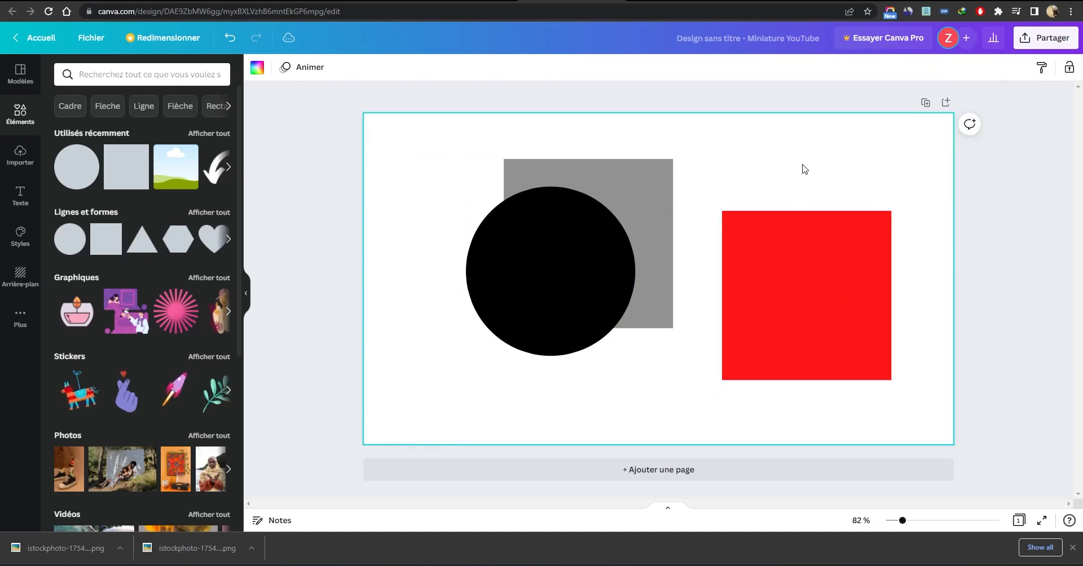
Add a title text reading "blbblb" above the red square
{"action": "left_click", "coordinate": [19, 198]}
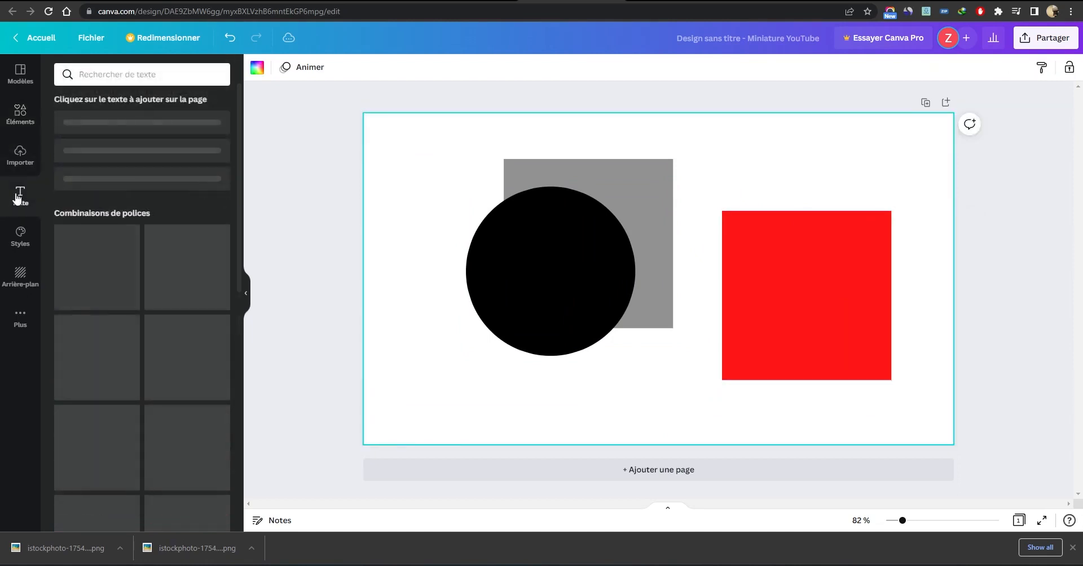
{"action": "left_click_drag", "start_coordinate": [182, 119], "coordinate": [722, 146]}
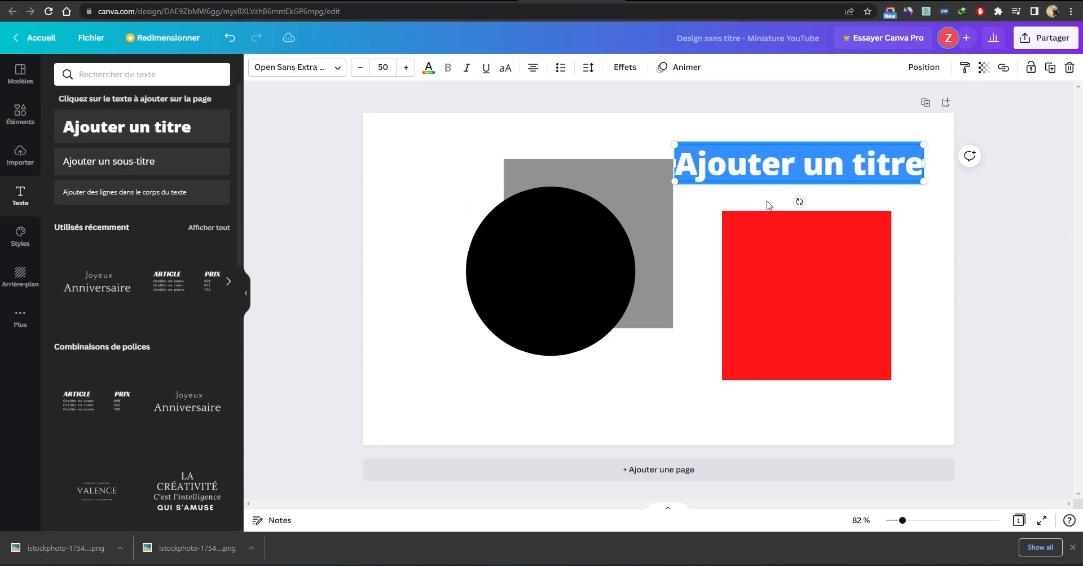
{"action": "type", "text": "blbblb"}
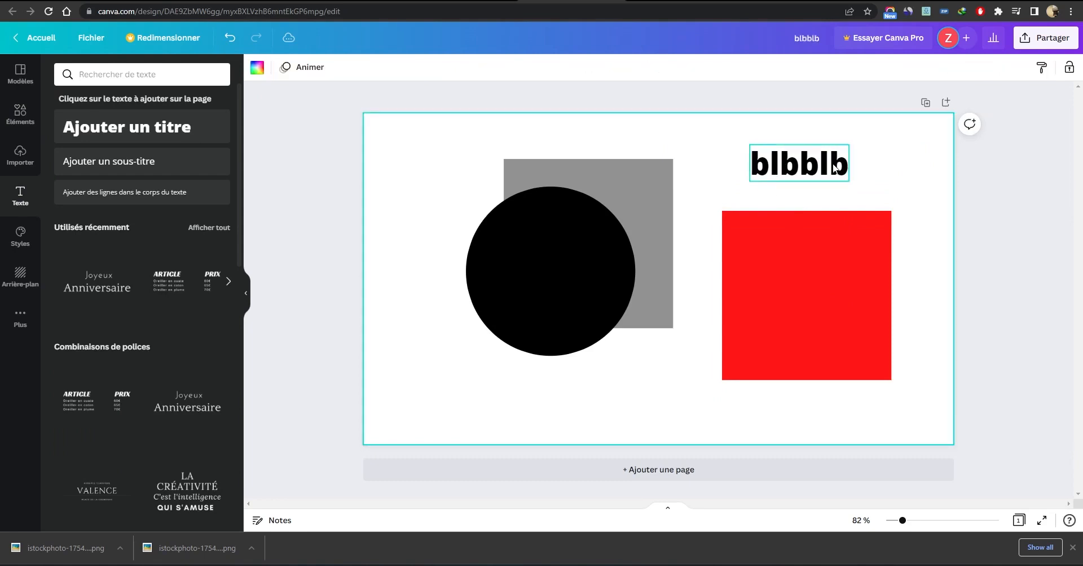
Try white and red on the "blbblb" title, settling on light blue as its text colour
{"action": "left_click", "coordinate": [428, 69]}
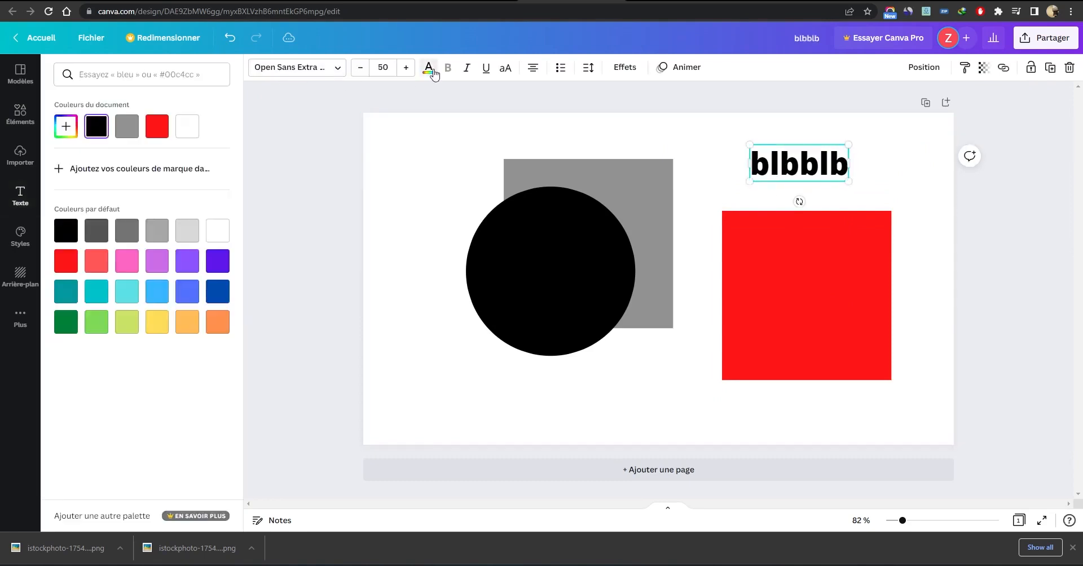
{"action": "left_click", "coordinate": [191, 128]}
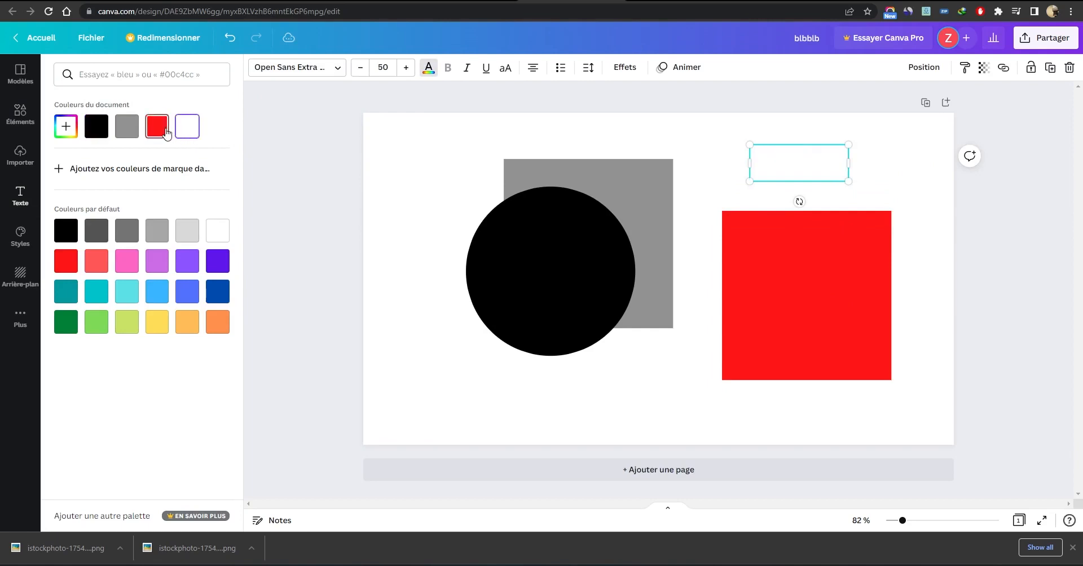
{"action": "left_click", "coordinate": [156, 126]}
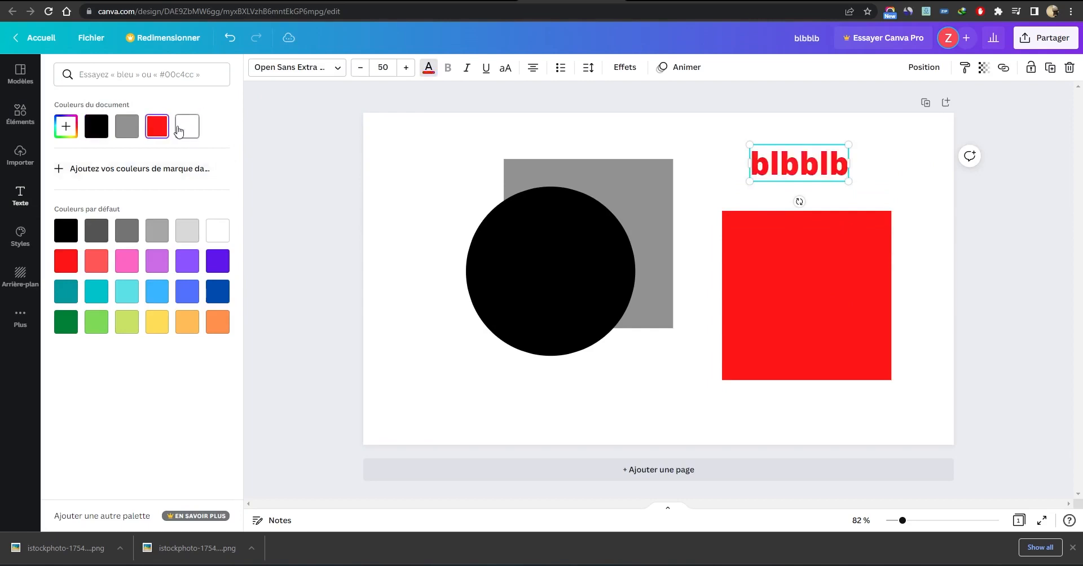
{"action": "left_click", "coordinate": [159, 301]}
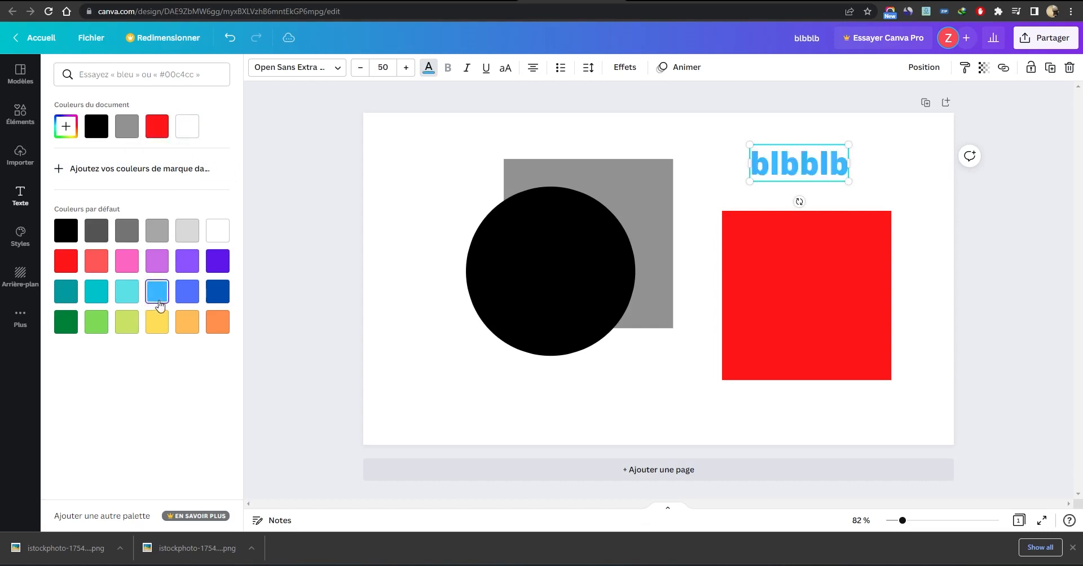
Enlarge the "blbblb" title to a font size of about 66.6 and move it onto the red square
{"action": "left_click_drag", "start_coordinate": [746, 144], "coordinate": [711, 136]}
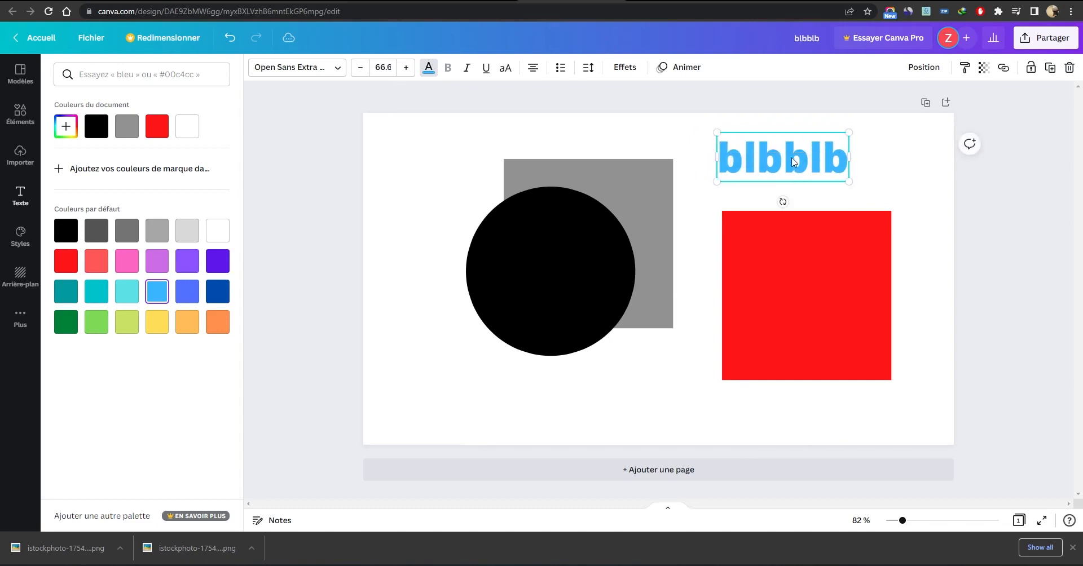
{"action": "left_click_drag", "start_coordinate": [791, 159], "coordinate": [827, 280]}
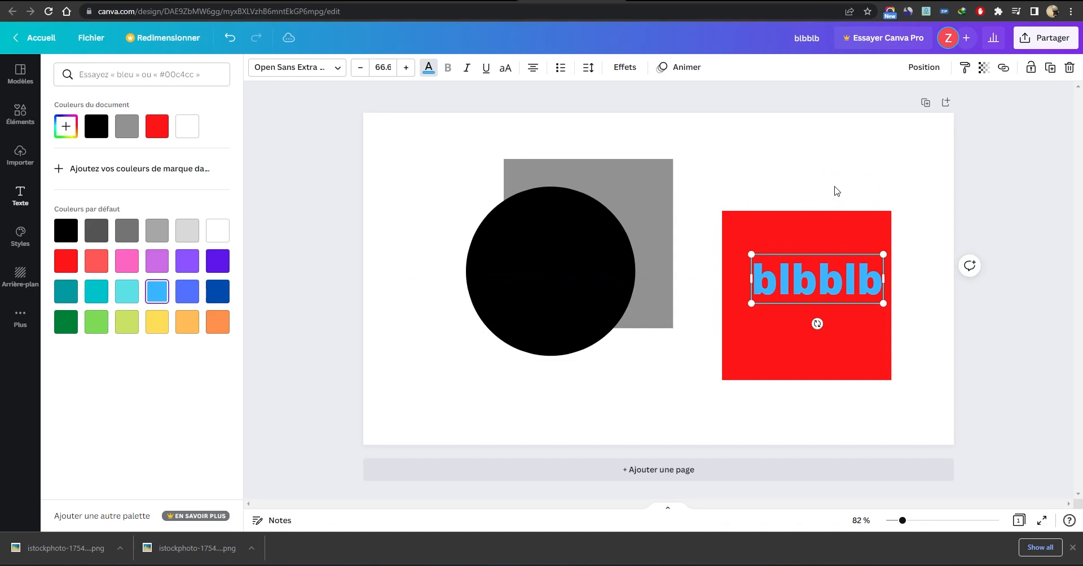
Try left, top and bottom alignment on the title and red square, settling on centring them both horizontally and vertically
{"action": "left_click", "coordinate": [862, 237], "text": "shift"}
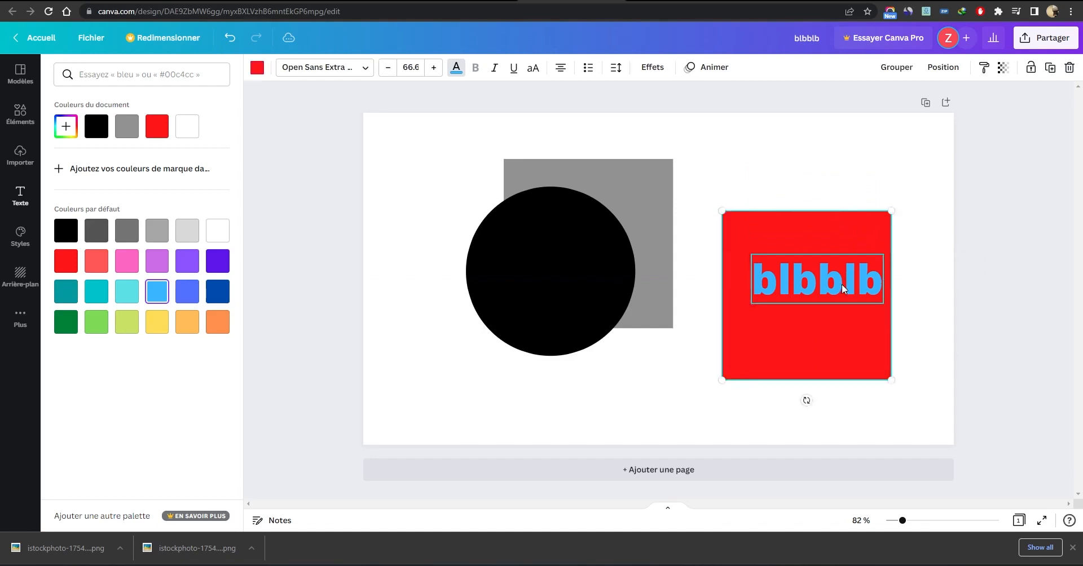
{"action": "left_click", "coordinate": [939, 399]}
{"action": "left_click_drag", "start_coordinate": [929, 414], "coordinate": [735, 155]}
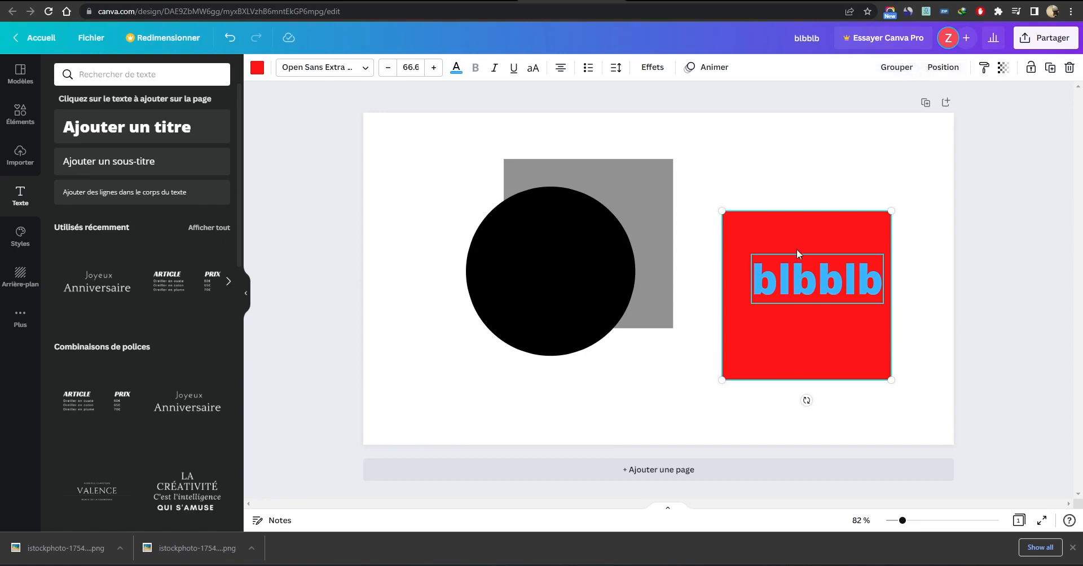
{"action": "left_click", "coordinate": [950, 67]}
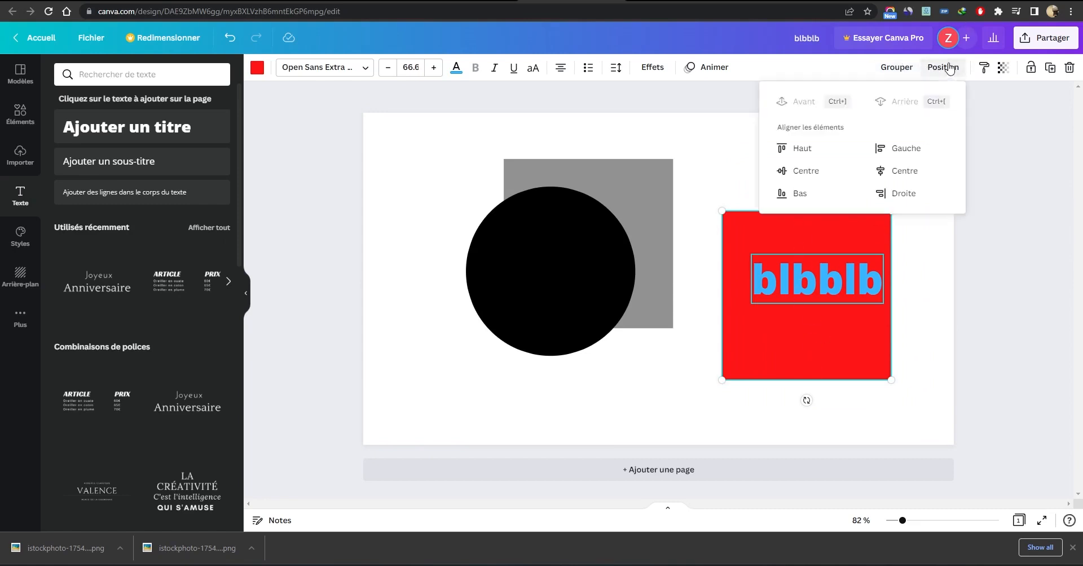
{"action": "left_click", "coordinate": [898, 172]}
{"action": "left_click", "coordinate": [897, 149]}
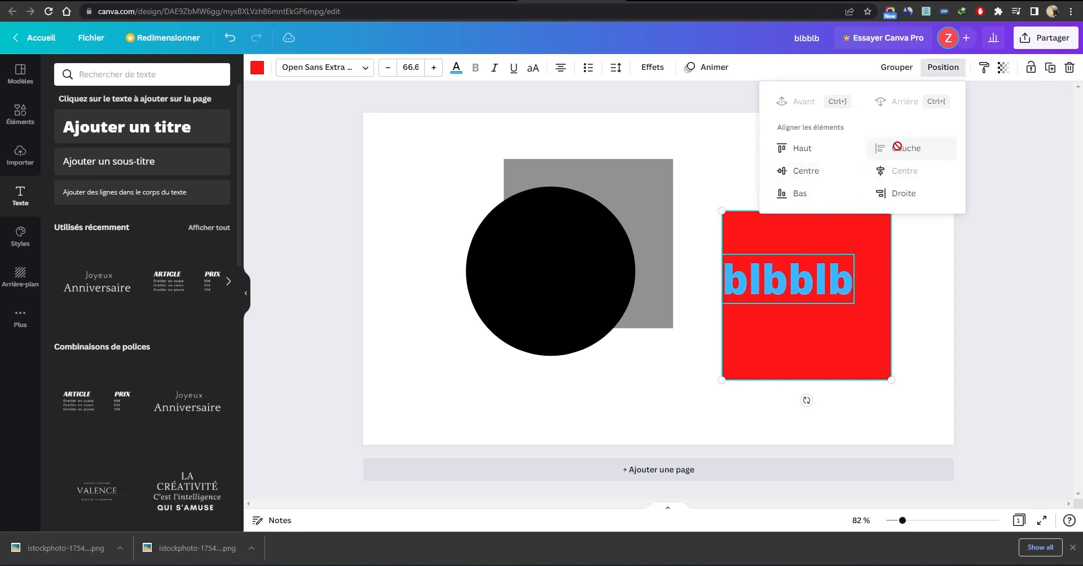
{"action": "left_click", "coordinate": [800, 148]}
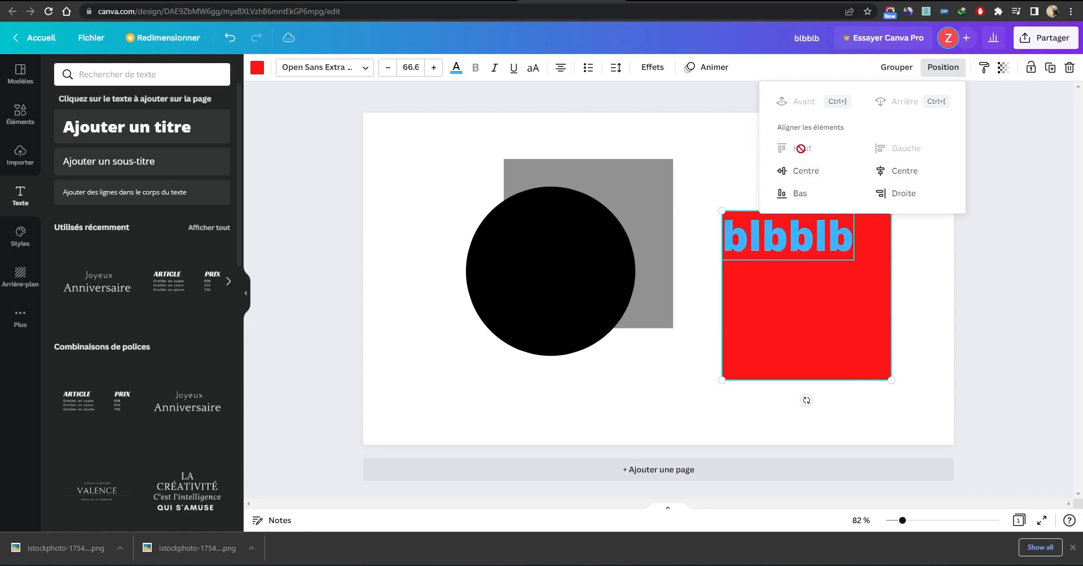
{"action": "left_click", "coordinate": [800, 194]}
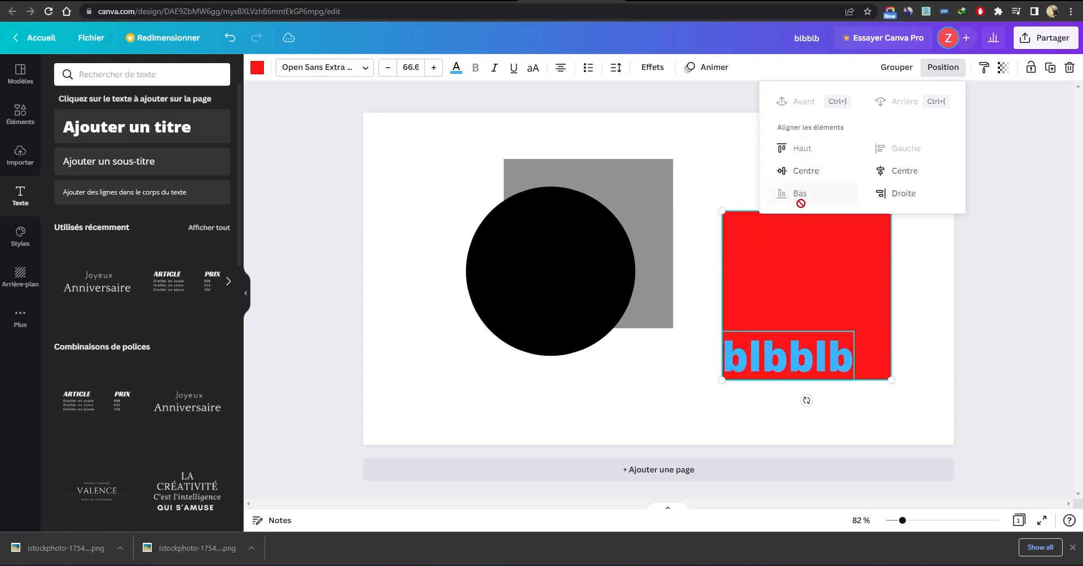
{"action": "left_click", "coordinate": [901, 171]}
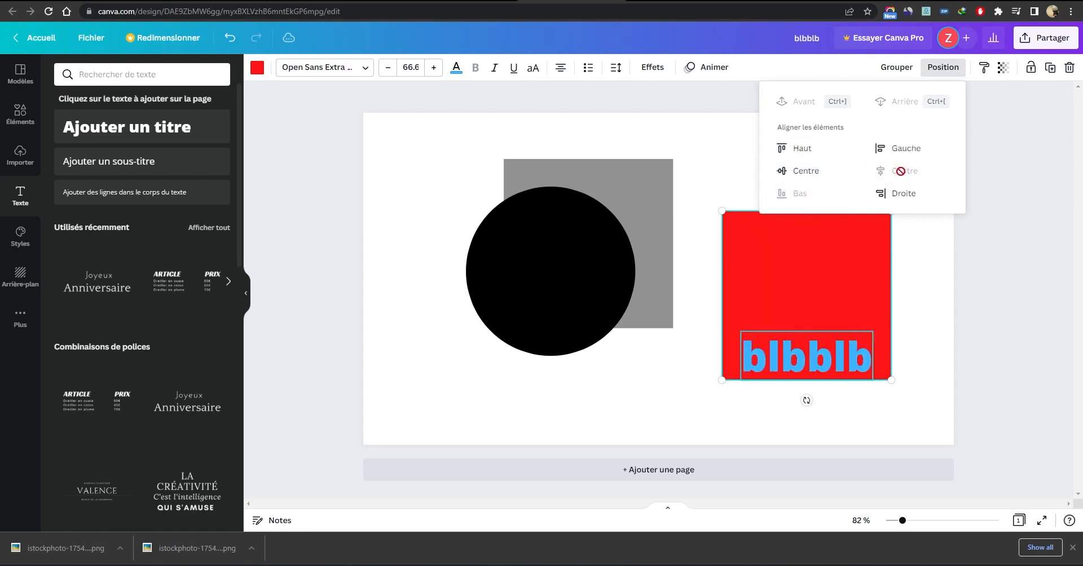
{"action": "left_click", "coordinate": [810, 170]}
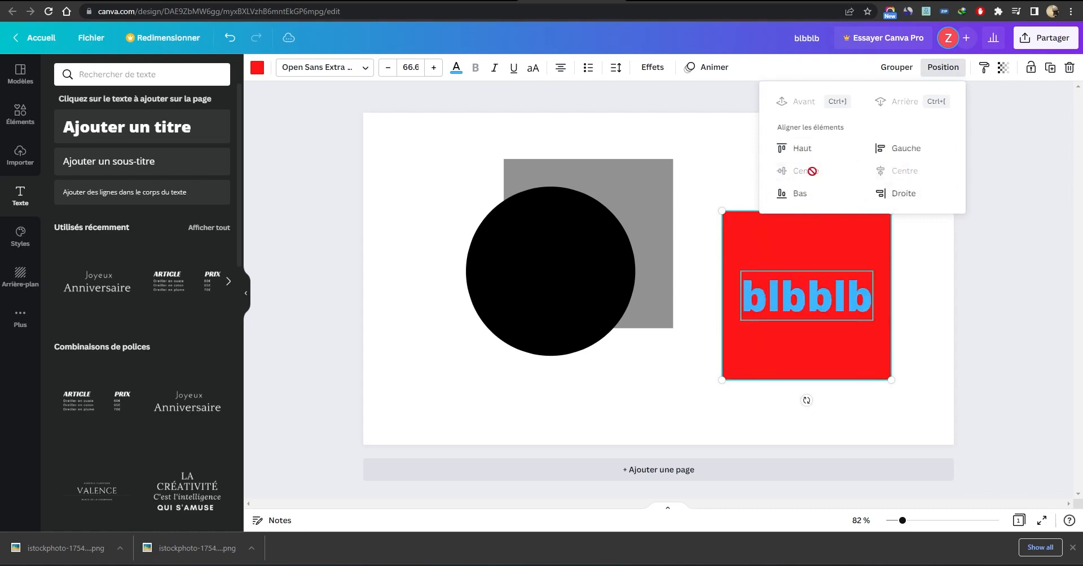
{"action": "left_click", "coordinate": [912, 279]}
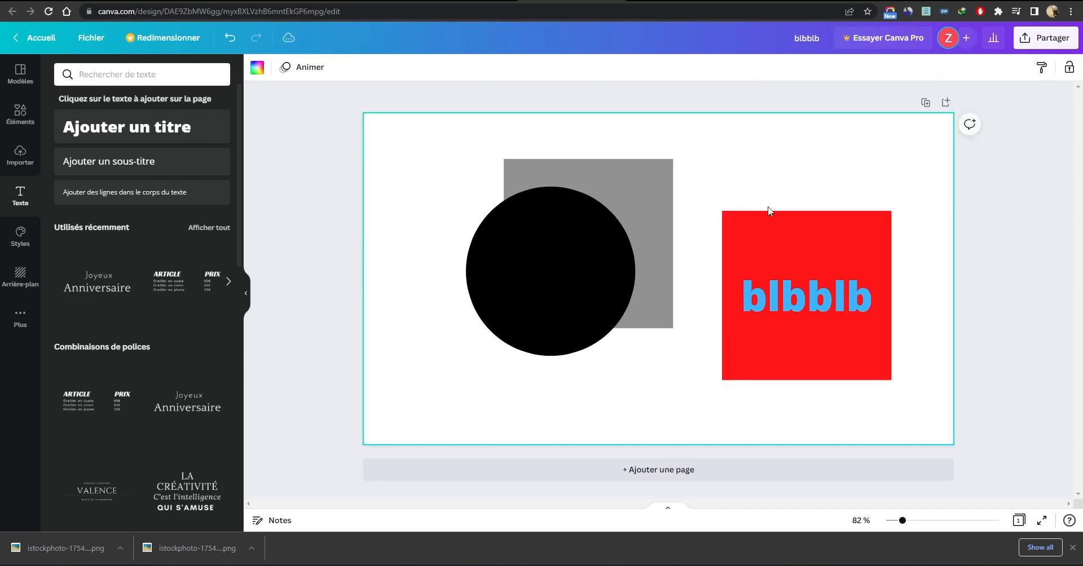
Try grouping the title with the red square and moving them together, then undo both changes
{"action": "left_click", "coordinate": [797, 312]}
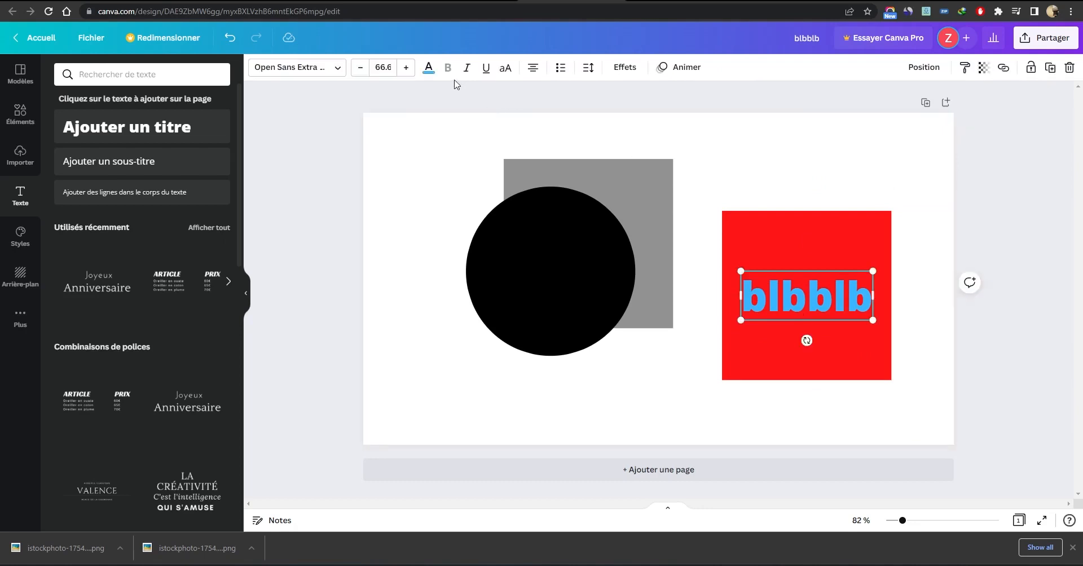
{"action": "left_click_drag", "start_coordinate": [898, 158], "coordinate": [784, 412]}
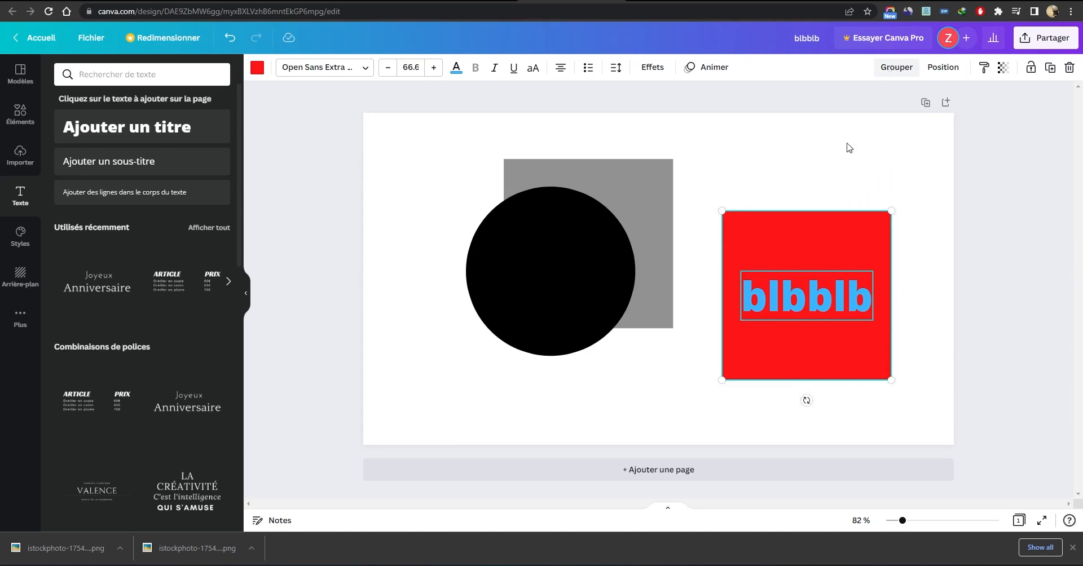
{"action": "left_click", "coordinate": [896, 68]}
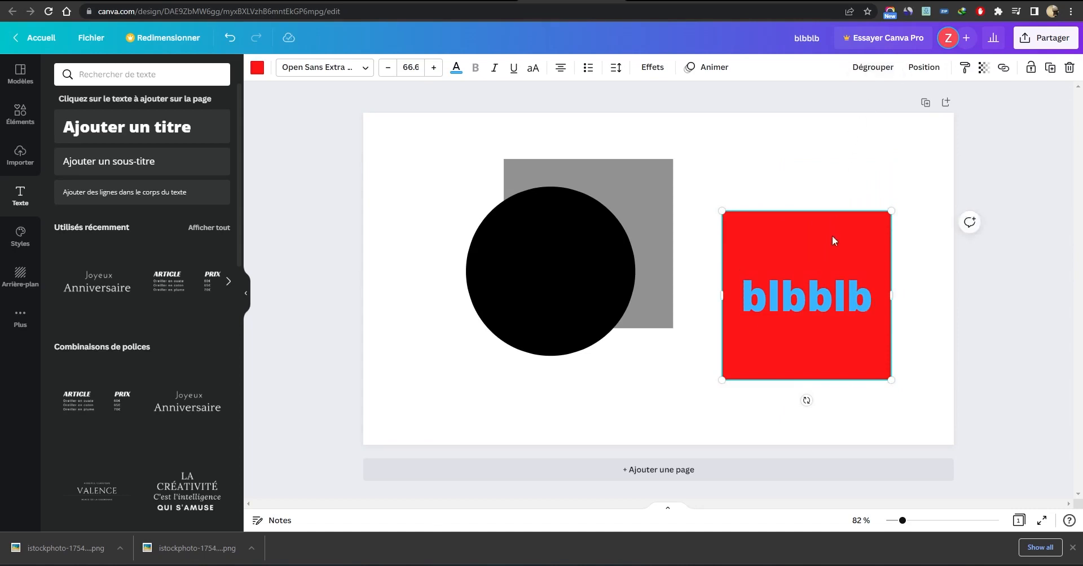
{"action": "left_click_drag", "start_coordinate": [833, 241], "coordinate": [851, 223]}
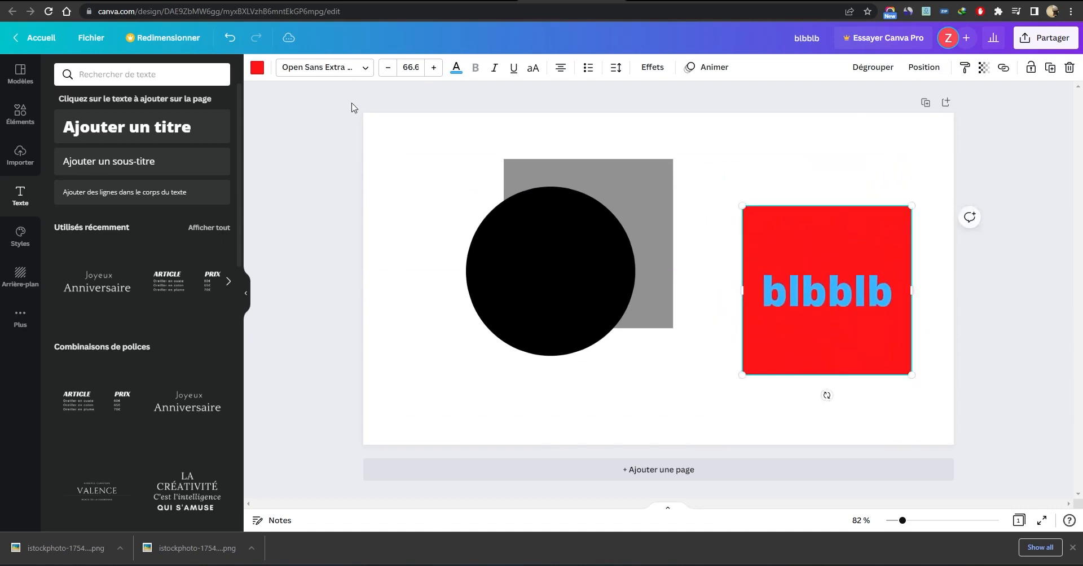
{"action": "left_click", "coordinate": [229, 40]}
{"action": "left_click", "coordinate": [800, 140]}
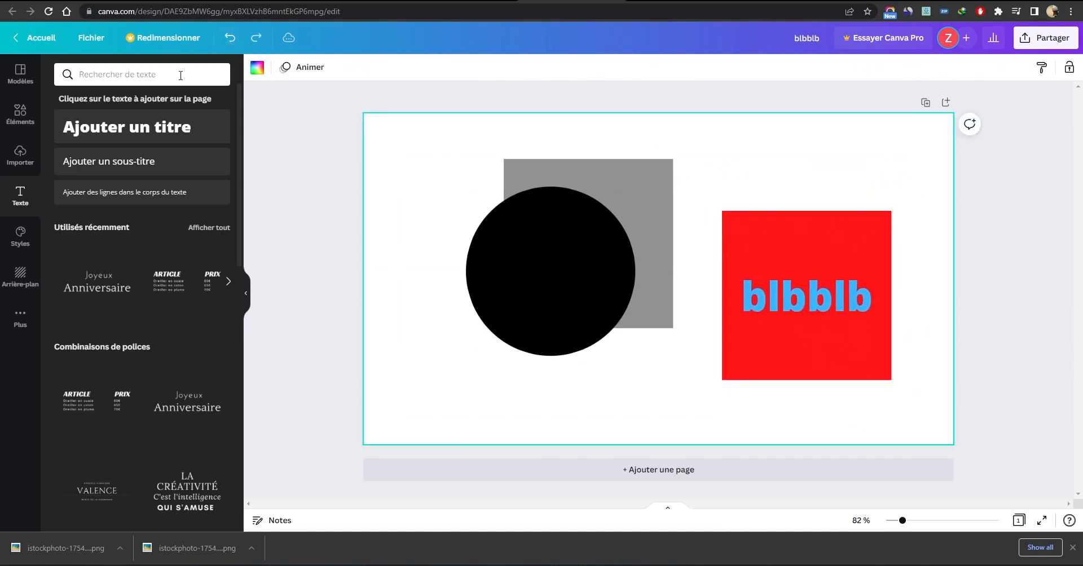
Move the title and the red square separately slightly down and right, keeping the title roughly centred across the square
{"action": "mouse_move", "coordinate": [818, 297]}
{"action": "left_mouse_down"}
{"action": "mouse_move", "coordinate": [821, 212]}
{"action": "mouse_move", "coordinate": [825, 309]}
{"action": "left_mouse_up"}
{"action": "left_click_drag", "start_coordinate": [865, 256], "coordinate": [878, 279]}
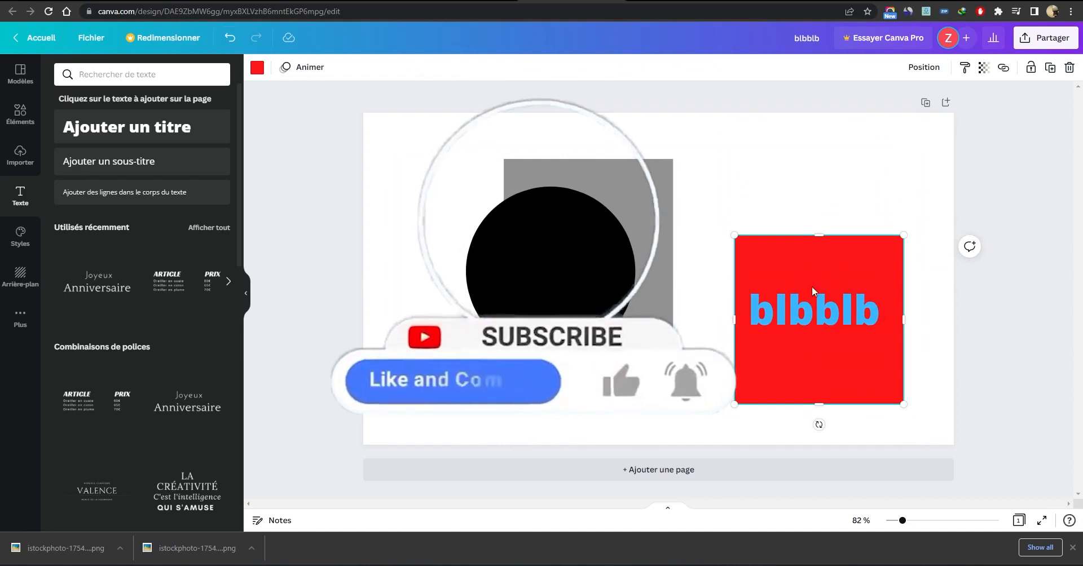
{"action": "left_click", "coordinate": [830, 329]}
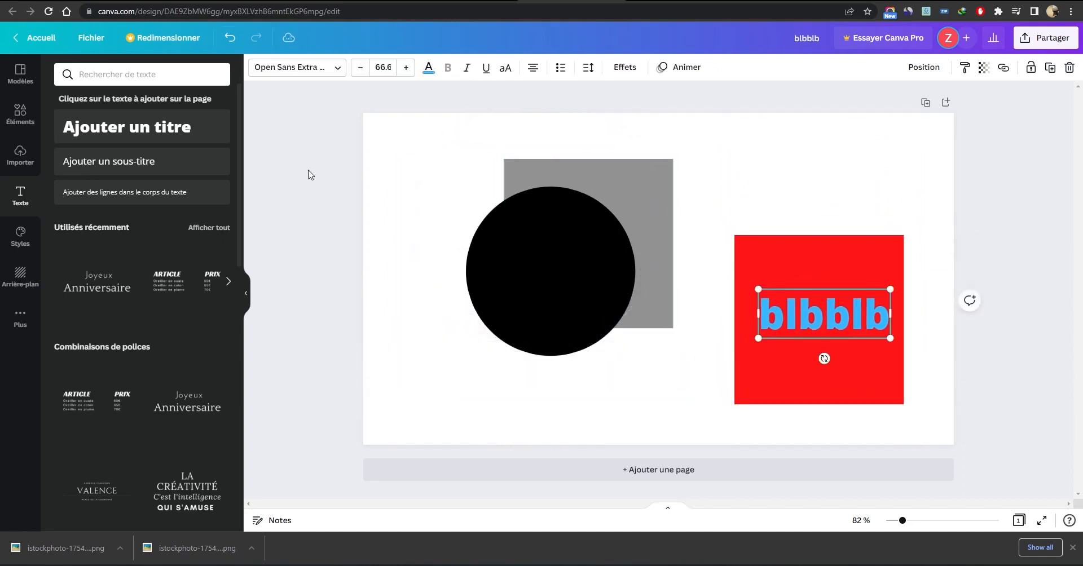
{"action": "left_click_drag", "start_coordinate": [825, 320], "coordinate": [820, 321]}
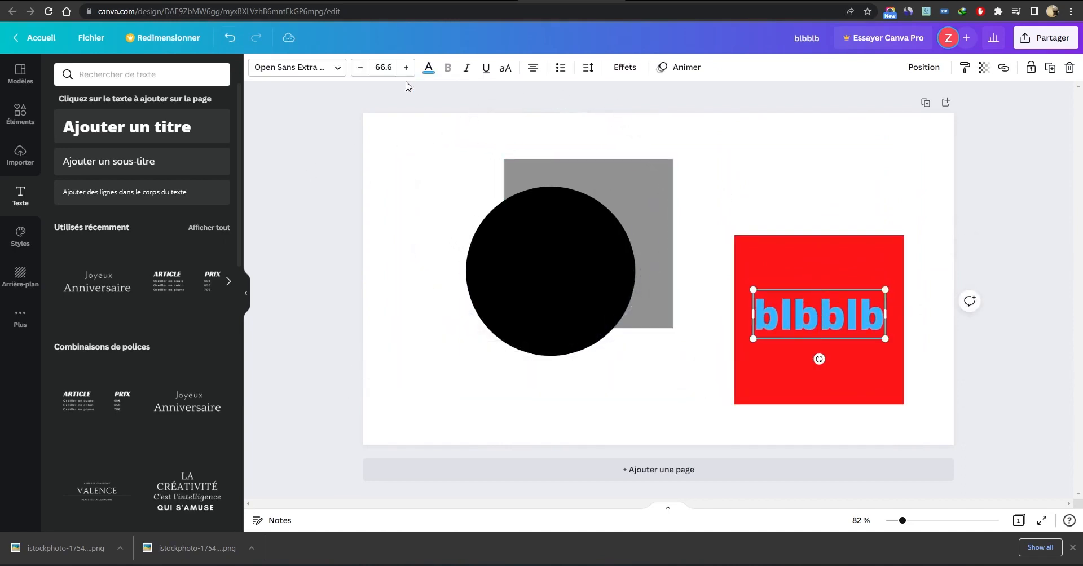
Try the Courgette font on the "blbblb" title, settling on Gagalin
{"action": "left_click", "coordinate": [335, 74]}
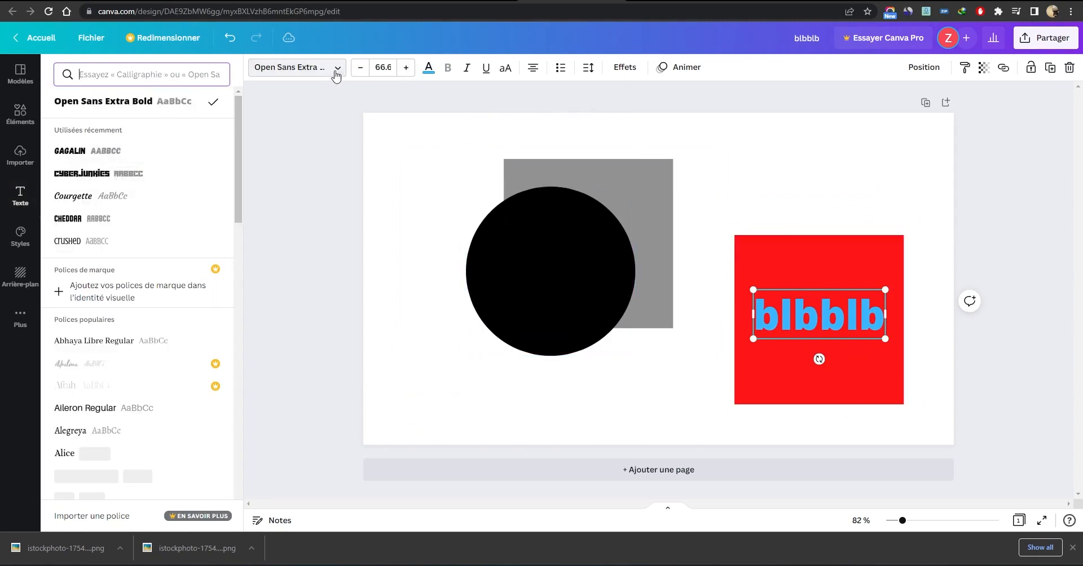
{"action": "left_click", "coordinate": [115, 72]}
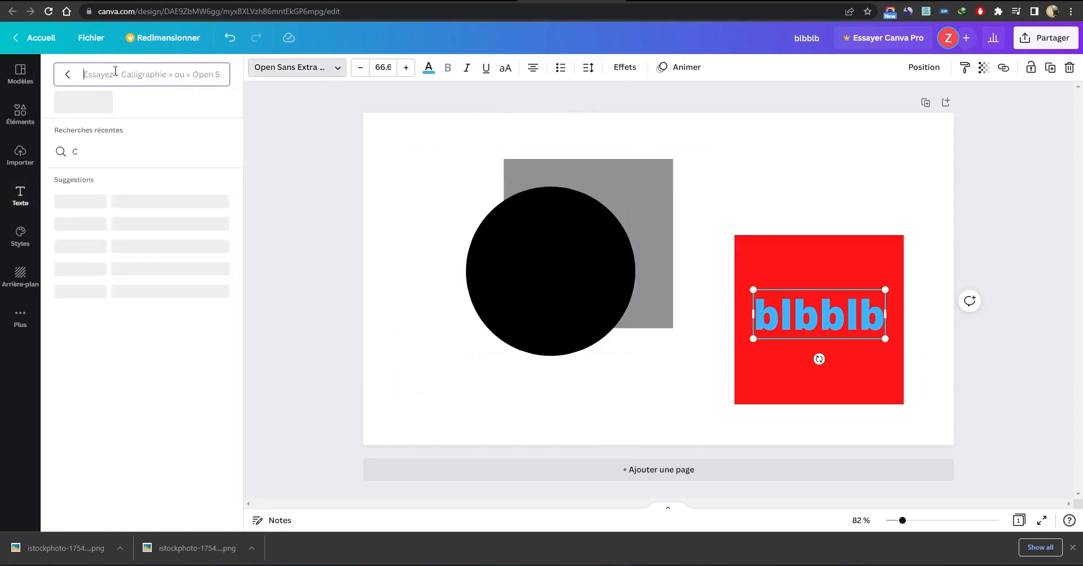
{"action": "left_click", "coordinate": [66, 78]}
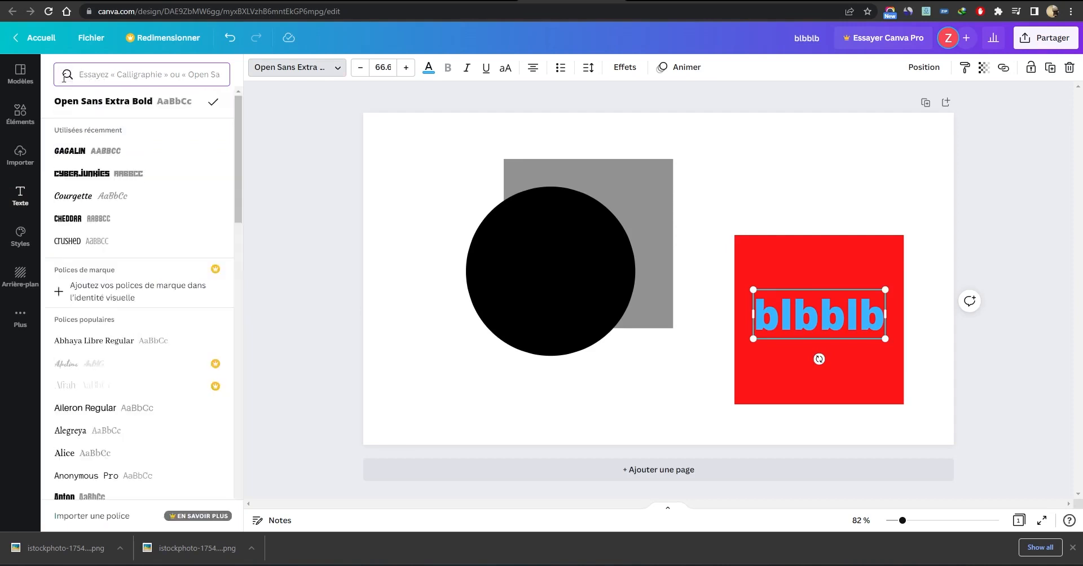
{"action": "left_click", "coordinate": [100, 201]}
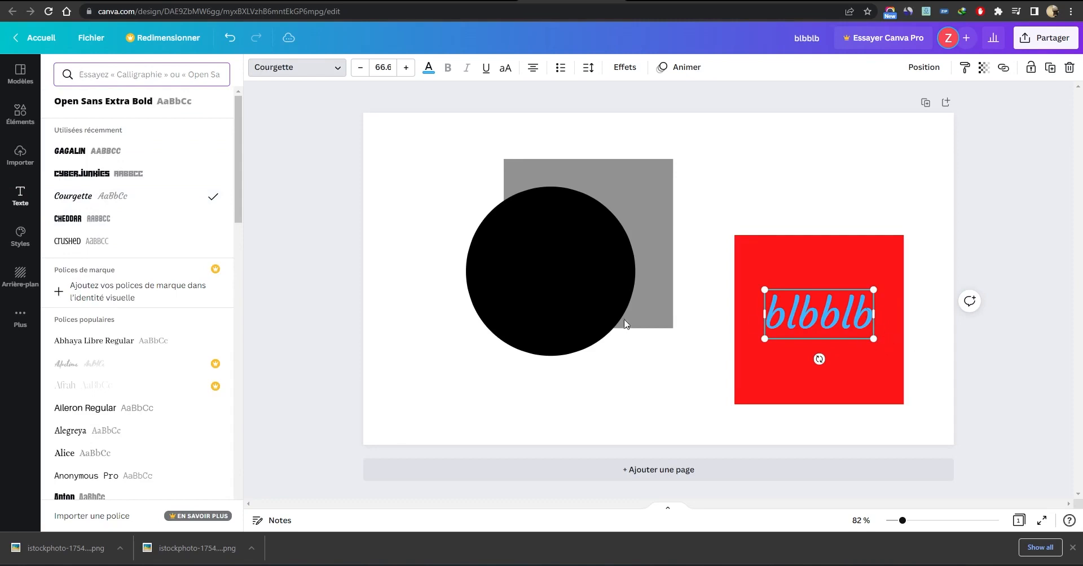
{"action": "left_click", "coordinate": [112, 152]}
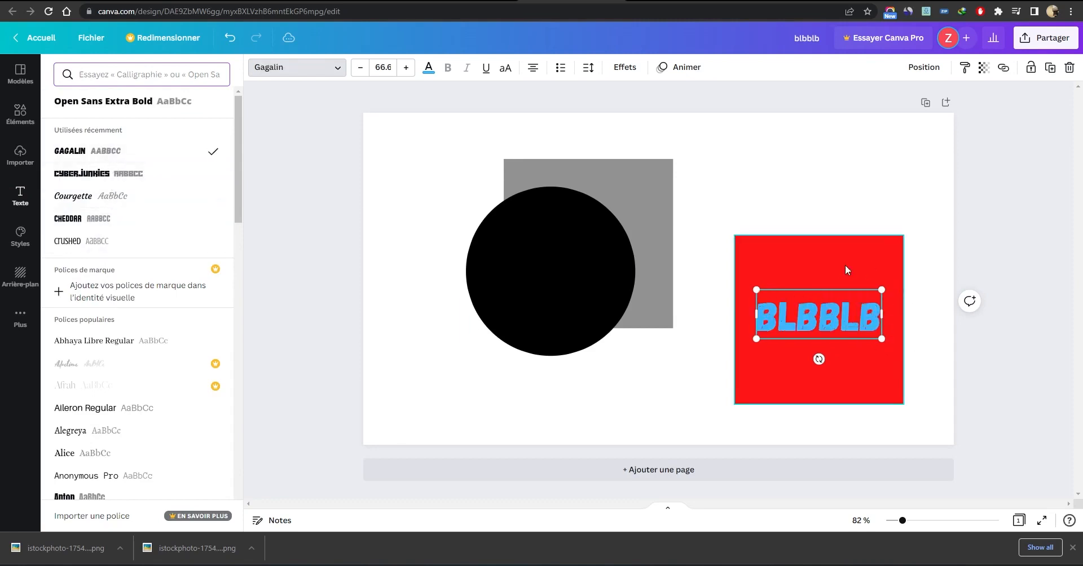
{"action": "key", "text": "Escape"}
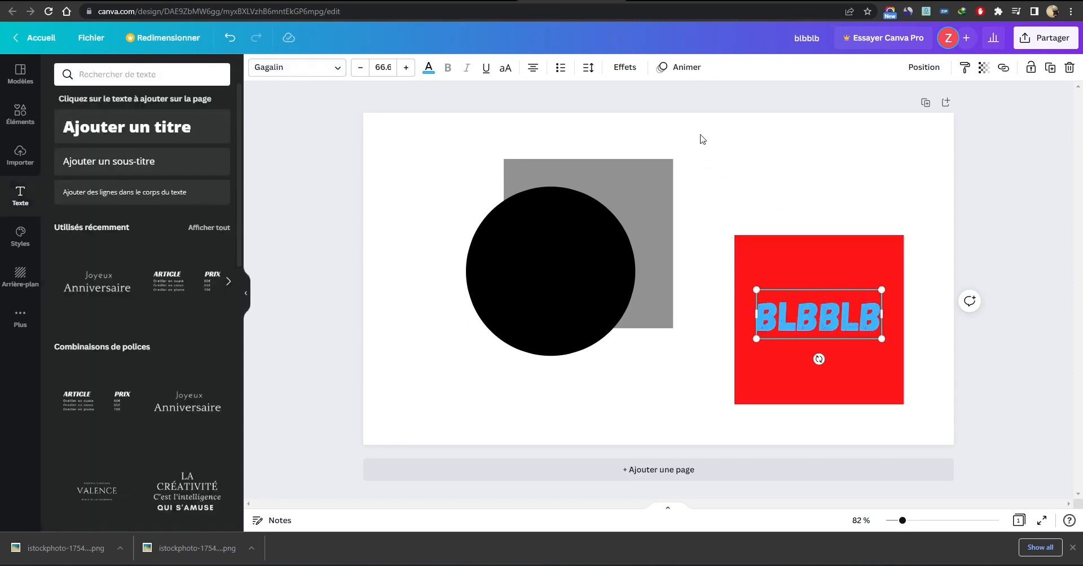
Delete the grey square behind the black circle
{"action": "left_click_drag", "start_coordinate": [702, 139], "coordinate": [442, 295]}
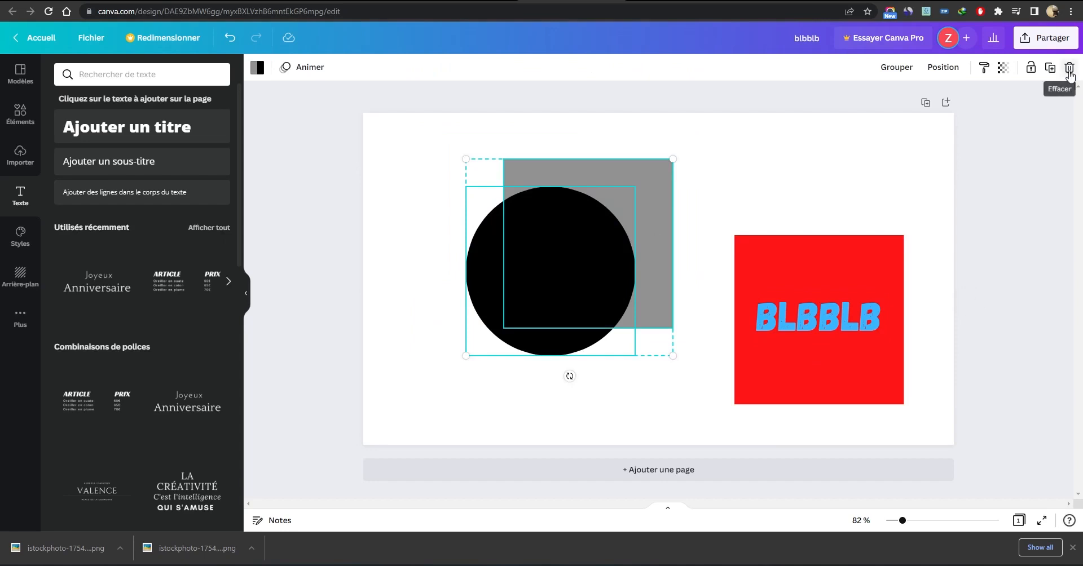
{"action": "left_click", "coordinate": [665, 149]}
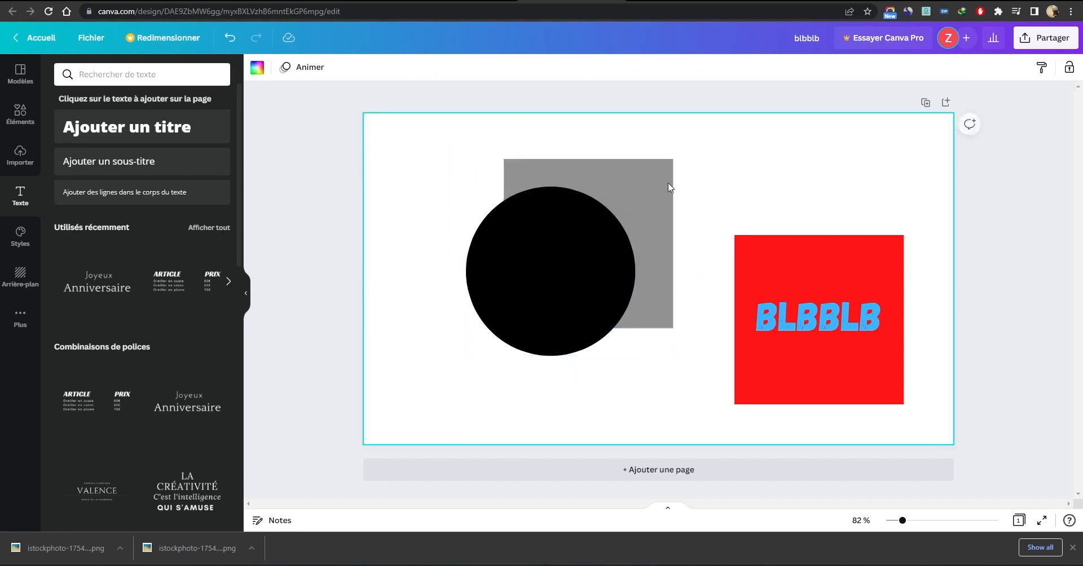
{"action": "left_click", "coordinate": [670, 189]}
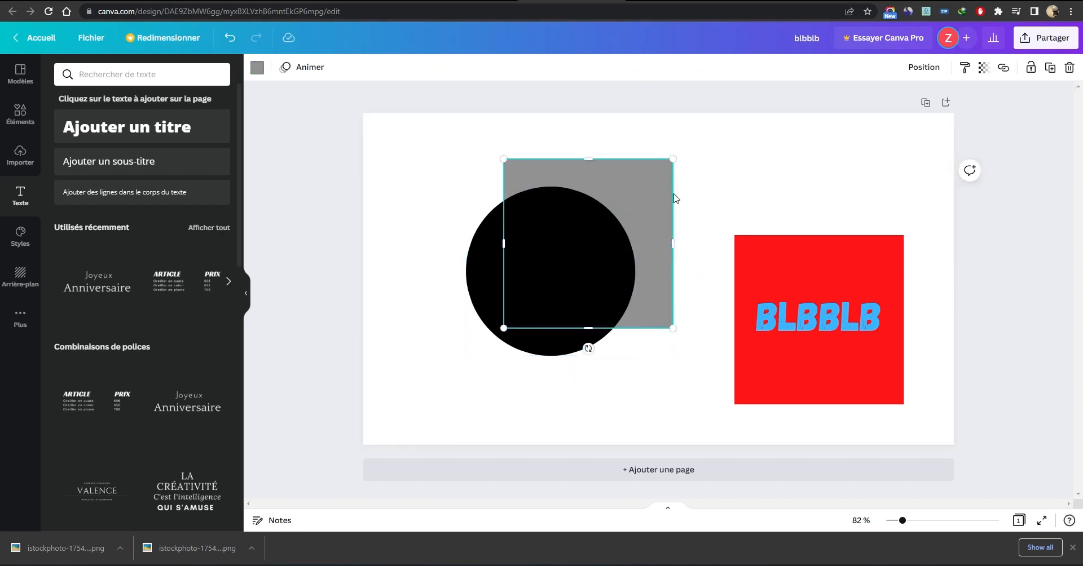
{"action": "left_click", "coordinate": [1070, 69]}
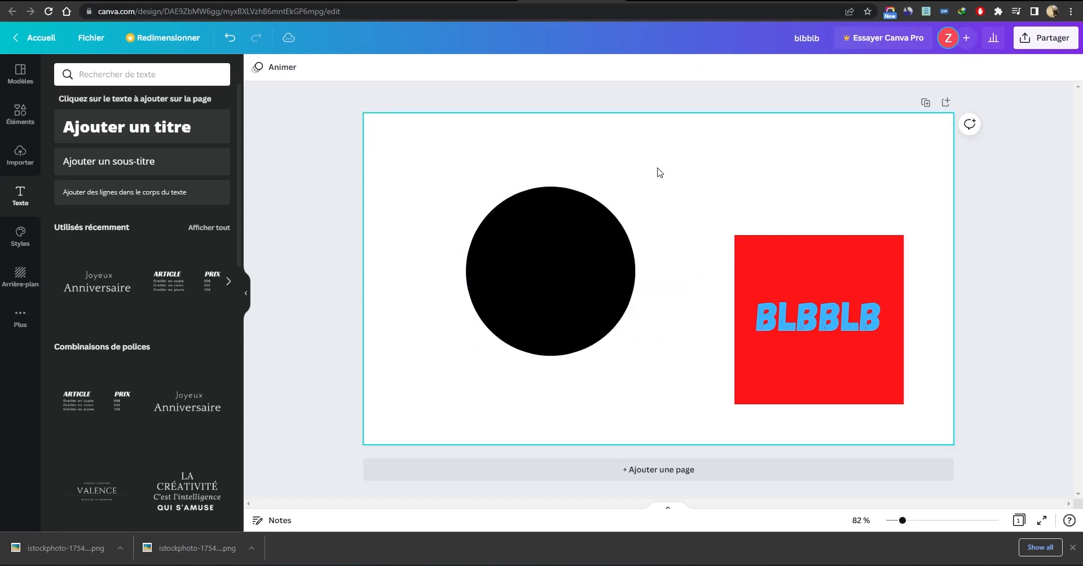
Delete the "blbblb" title from the red square
{"action": "left_click", "coordinate": [566, 256]}
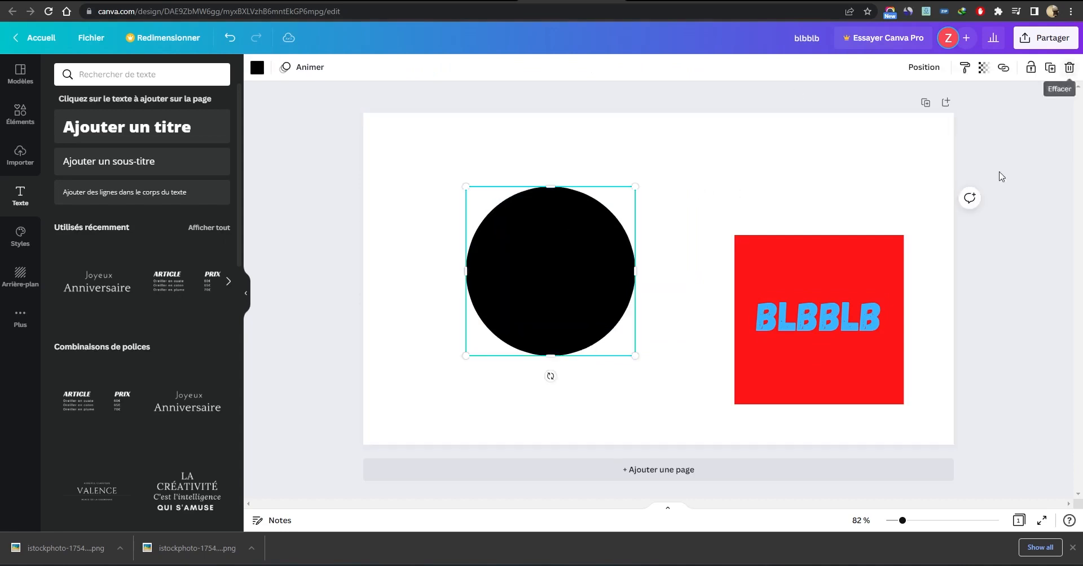
{"action": "left_click", "coordinate": [854, 334]}
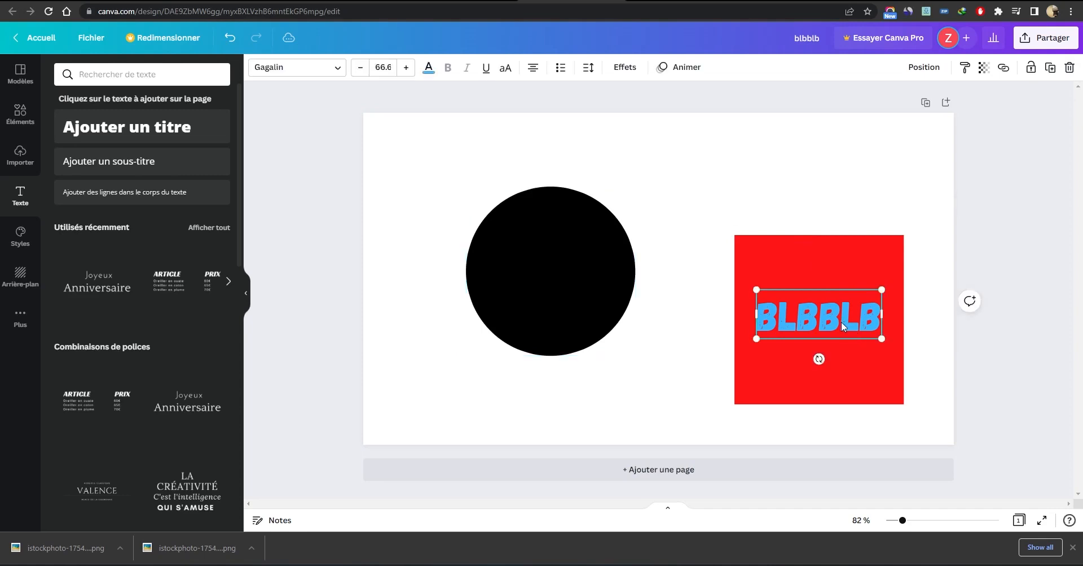
{"action": "right_click", "coordinate": [841, 323]}
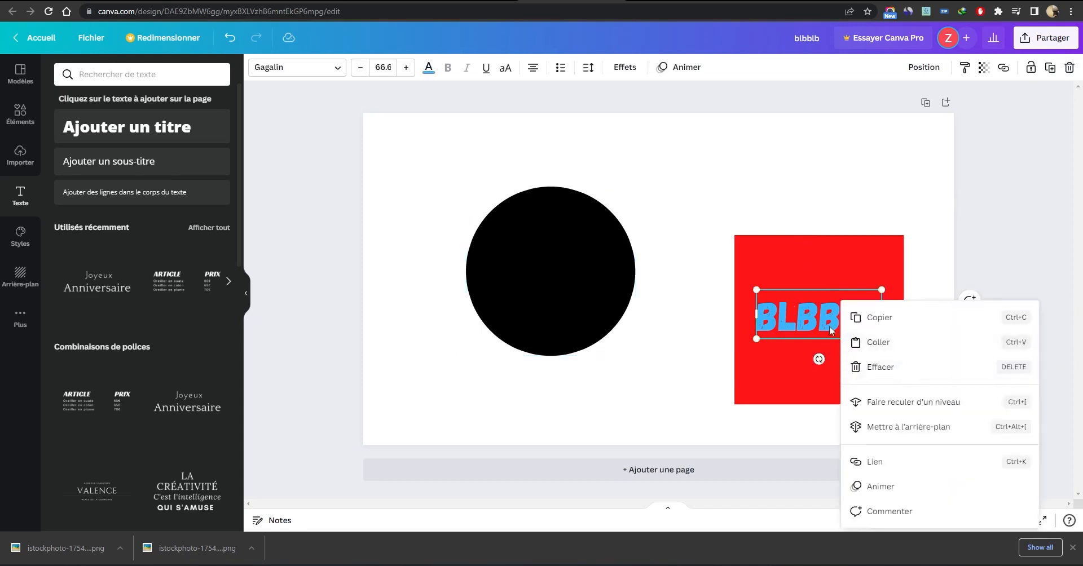
{"action": "left_click", "coordinate": [869, 368]}
Shrink the black circle to about half its size and place it in the middle of the red square
{"action": "left_click", "coordinate": [611, 321]}
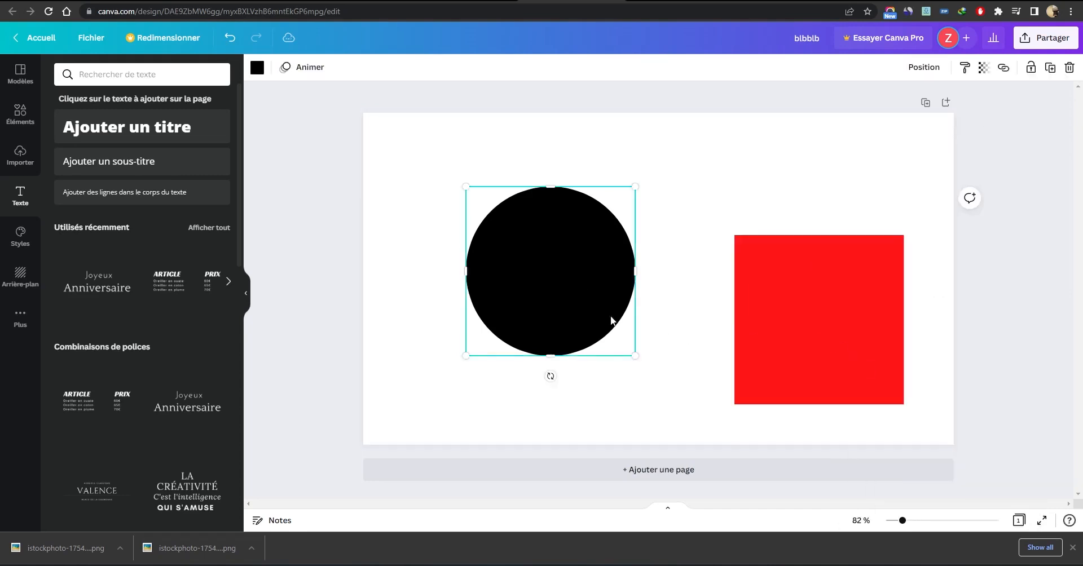
{"action": "left_click_drag", "start_coordinate": [642, 356], "coordinate": [553, 274]}
{"action": "left_click_drag", "start_coordinate": [499, 239], "coordinate": [819, 334]}
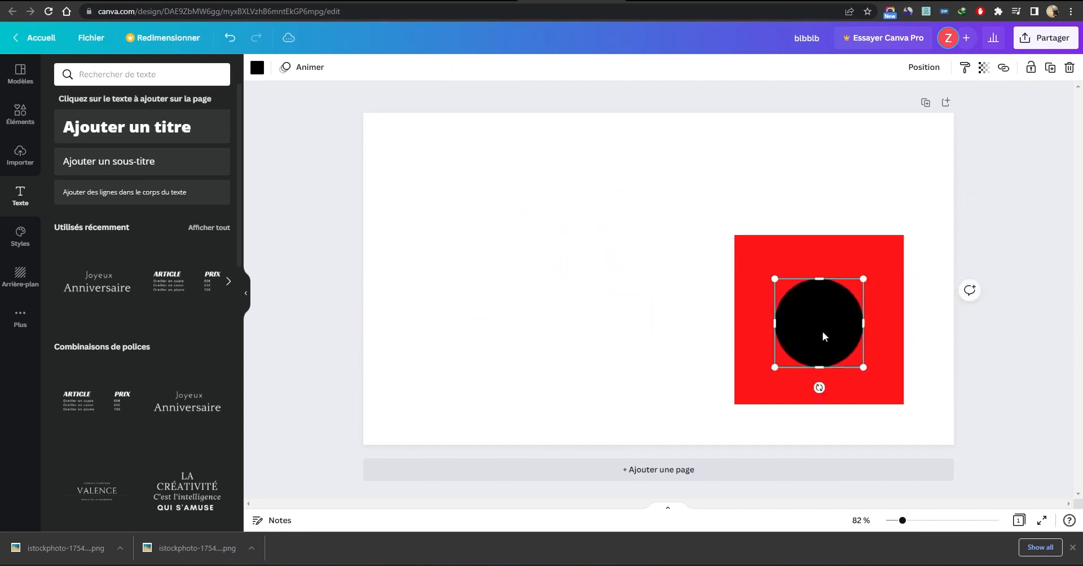
Send the black circle to the back, behind the red square, and select the red square
{"action": "right_click", "coordinate": [827, 318]}
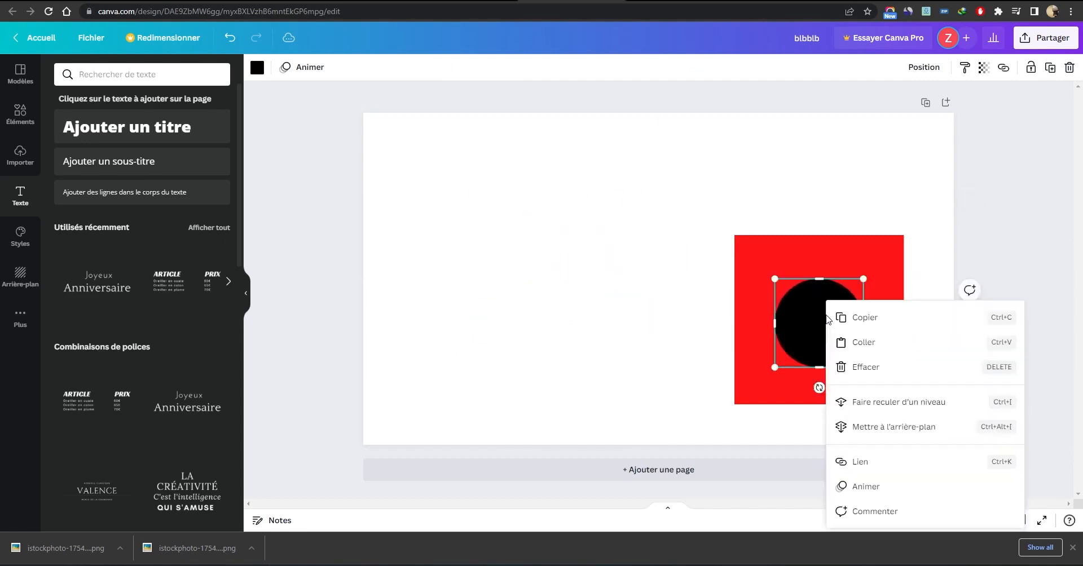
{"action": "left_click", "coordinate": [851, 440]}
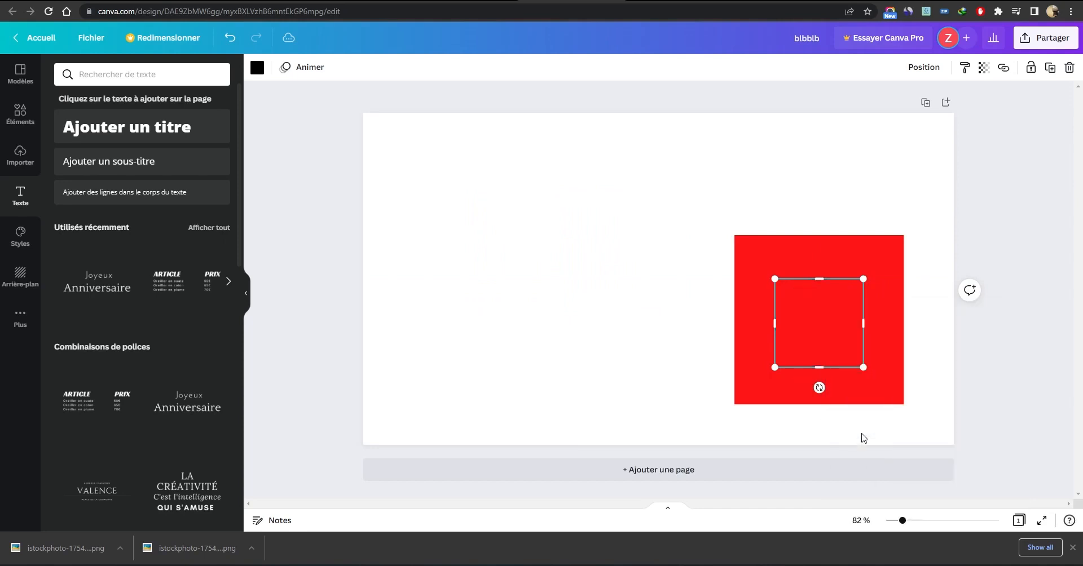
{"action": "left_click", "coordinate": [880, 192]}
{"action": "left_click", "coordinate": [876, 272]}
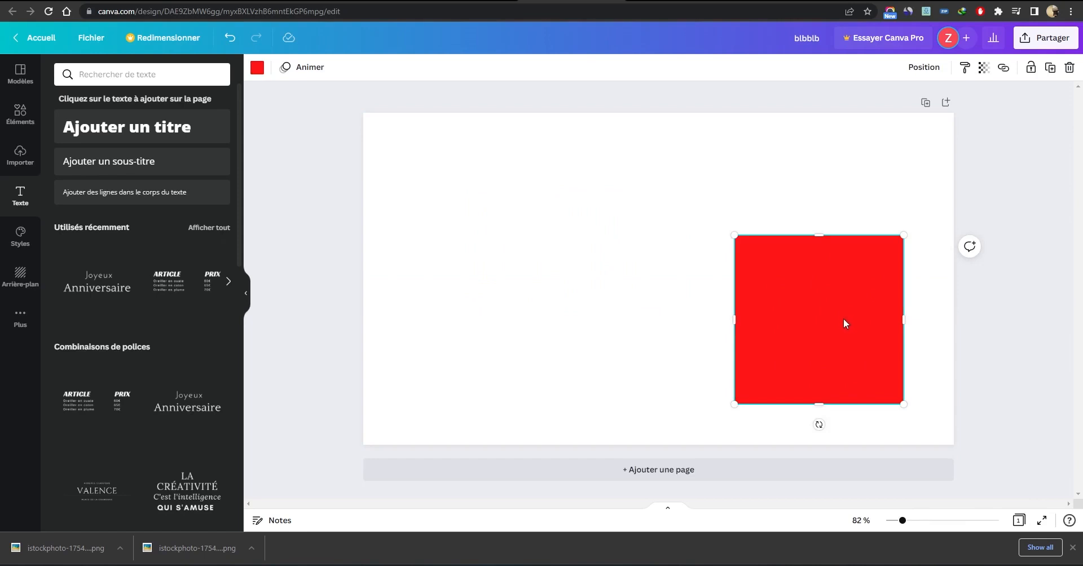
Make the red square semi-transparent and move it off the black circle to the middle of the page
{"action": "left_click", "coordinate": [982, 68]}
{"action": "left_click_drag", "start_coordinate": [979, 112], "coordinate": [942, 116]}
{"action": "left_click", "coordinate": [812, 211]}
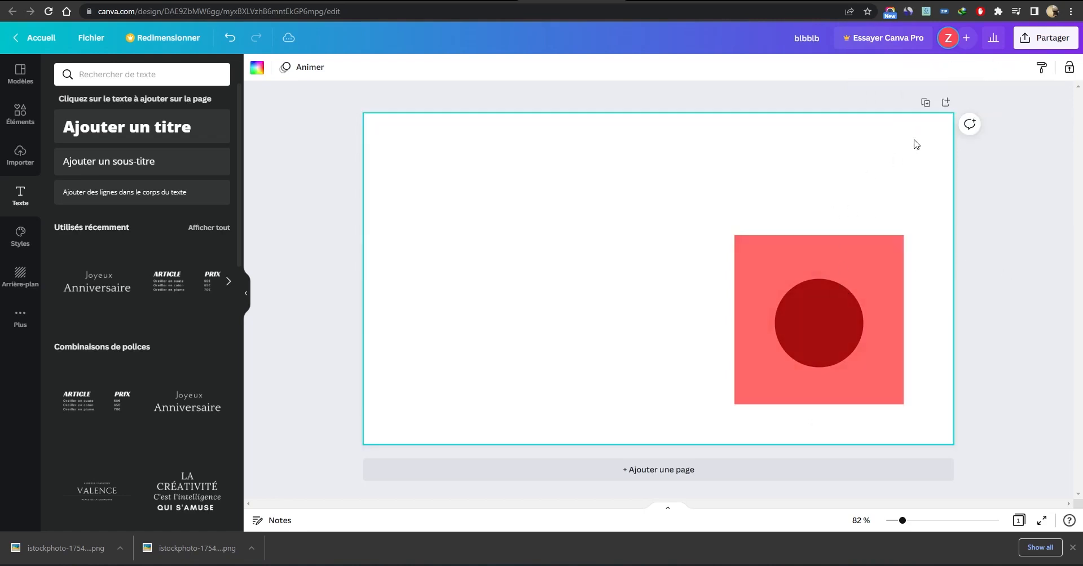
{"action": "left_click_drag", "start_coordinate": [785, 246], "coordinate": [670, 227]}
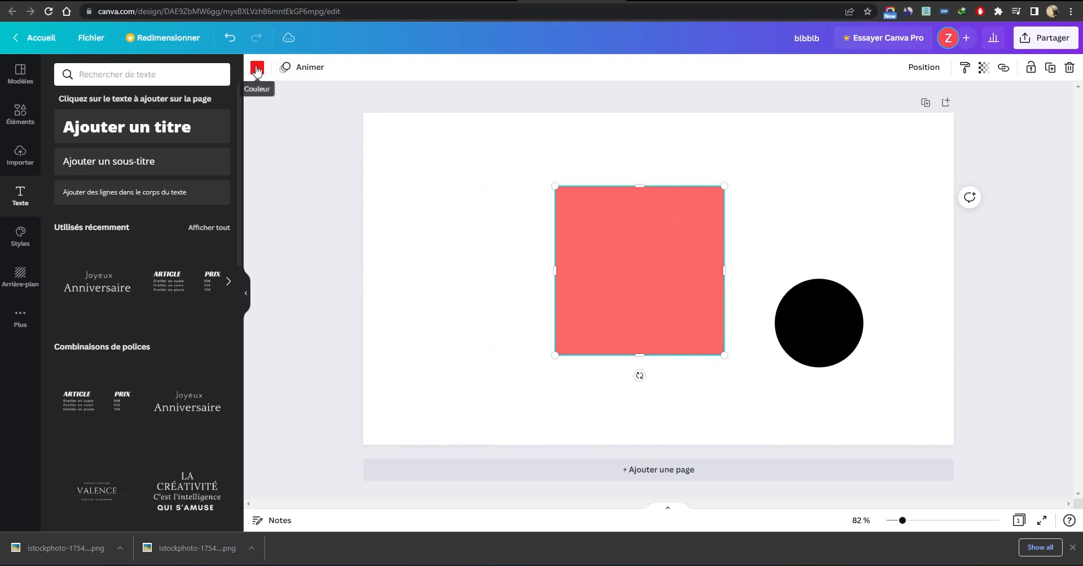
Add the uploaded photo of the laughing woman to the page and arrange it beside the red square
{"action": "left_click", "coordinate": [20, 155]}
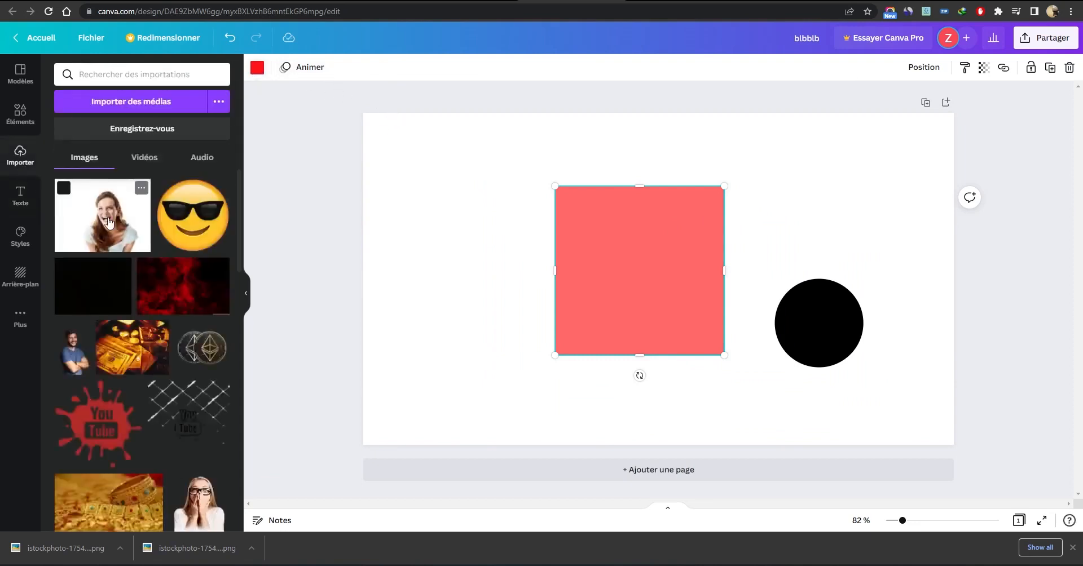
{"action": "left_click_drag", "start_coordinate": [109, 223], "coordinate": [442, 307]}
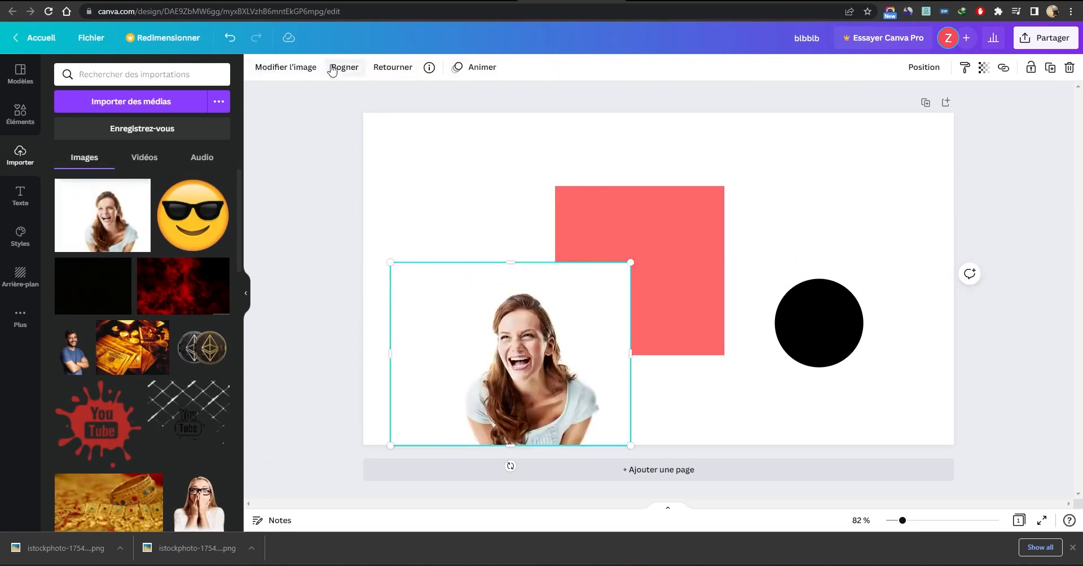
{"action": "left_click", "coordinate": [625, 227]}
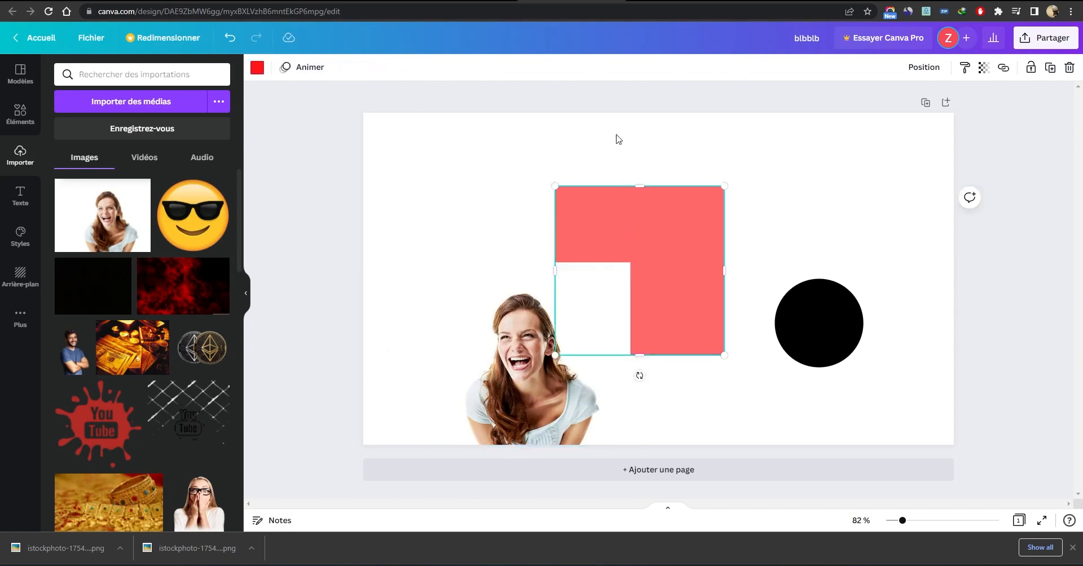
{"action": "left_click_drag", "start_coordinate": [656, 243], "coordinate": [719, 187]}
{"action": "left_click", "coordinate": [524, 350]}
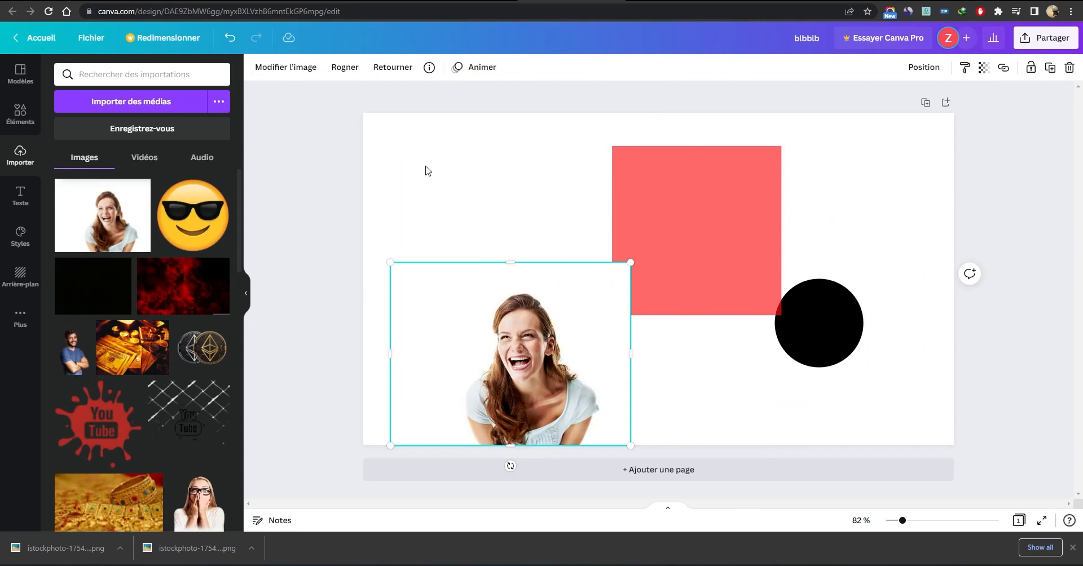
{"action": "left_click_drag", "start_coordinate": [527, 342], "coordinate": [521, 232]}
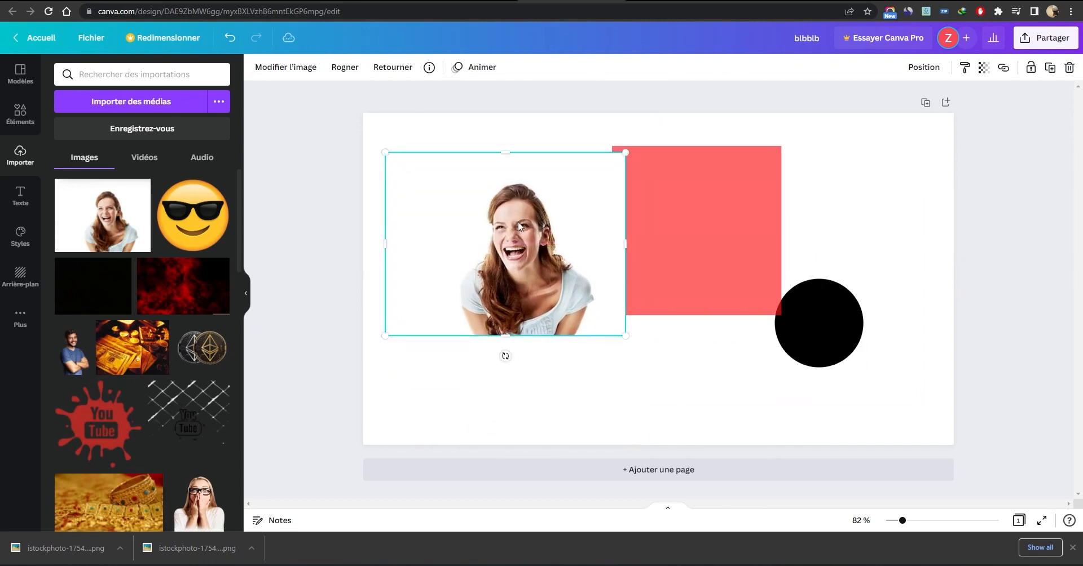
Review the photo's background remover, adjustment and filter options, and move the photo so it overlaps the red square's lower-left corner
{"action": "left_click", "coordinate": [297, 69]}
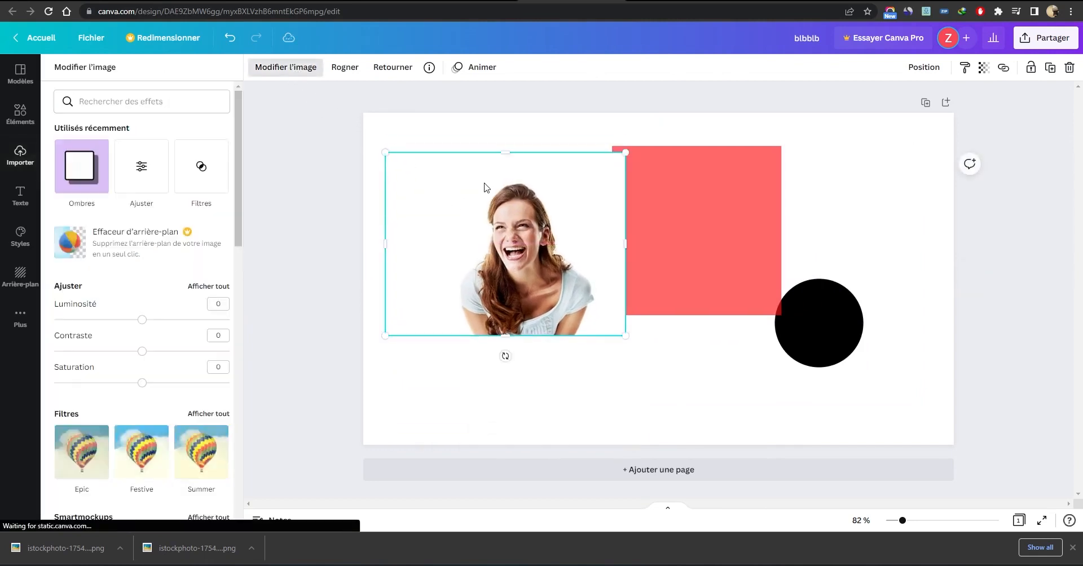
{"action": "scroll", "coordinate": [101, 424], "scroll_direction": "down", "scroll_amount": 2}
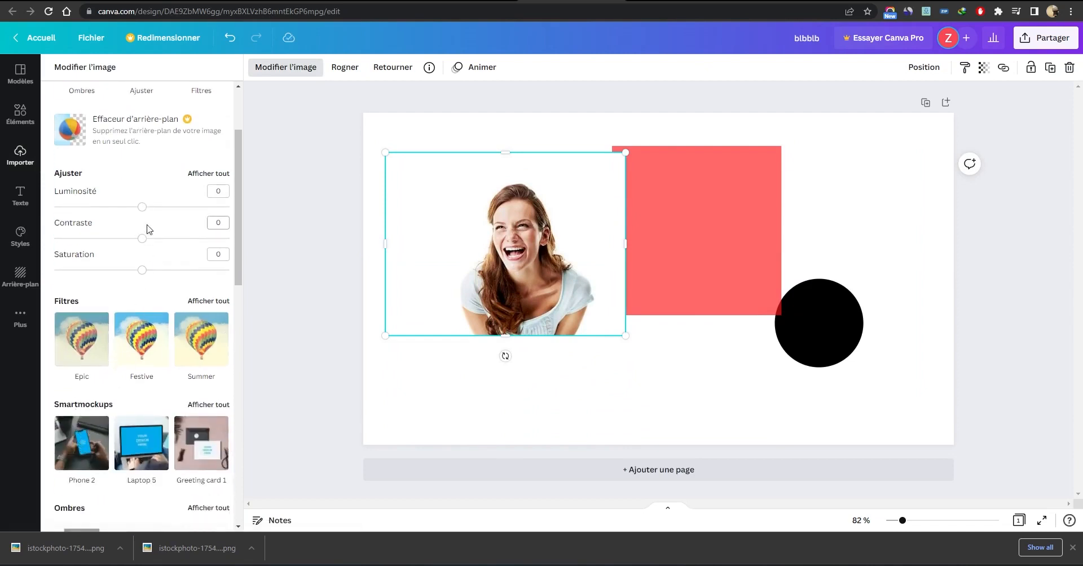
{"action": "left_click_drag", "start_coordinate": [144, 212], "coordinate": [144, 271]}
{"action": "left_click_drag", "start_coordinate": [535, 257], "coordinate": [595, 327]}
Bring the red square to the front and shift it slightly up and to the right over the photo
{"action": "left_click", "coordinate": [733, 274]}
{"action": "right_click", "coordinate": [734, 274]}
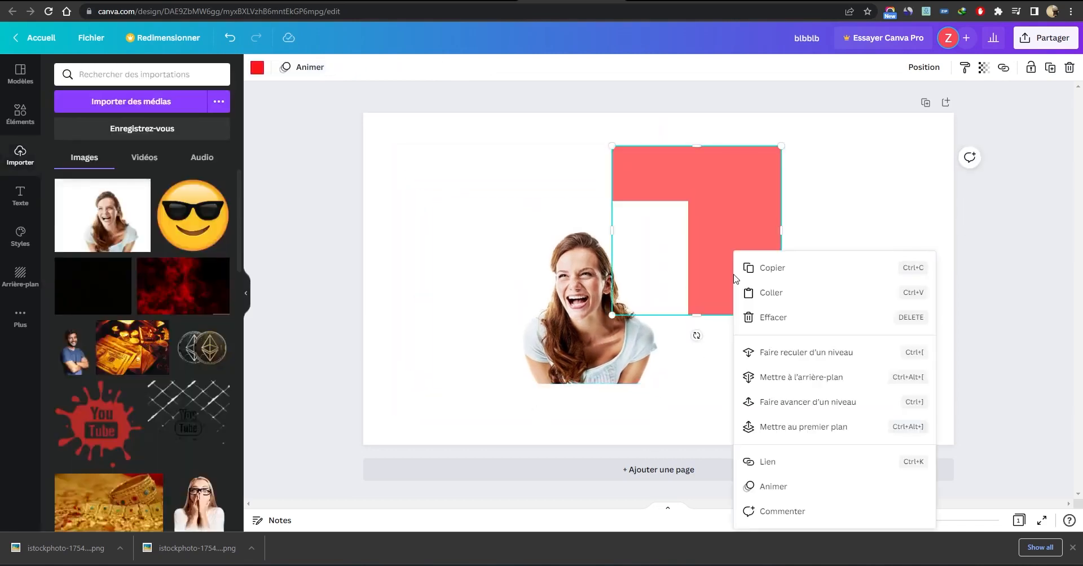
{"action": "left_click", "coordinate": [798, 429]}
{"action": "left_click_drag", "start_coordinate": [735, 267], "coordinate": [758, 251]}
Set the page background to black and shift the laughing woman's photo slightly to the left
{"action": "left_click", "coordinate": [648, 331]}
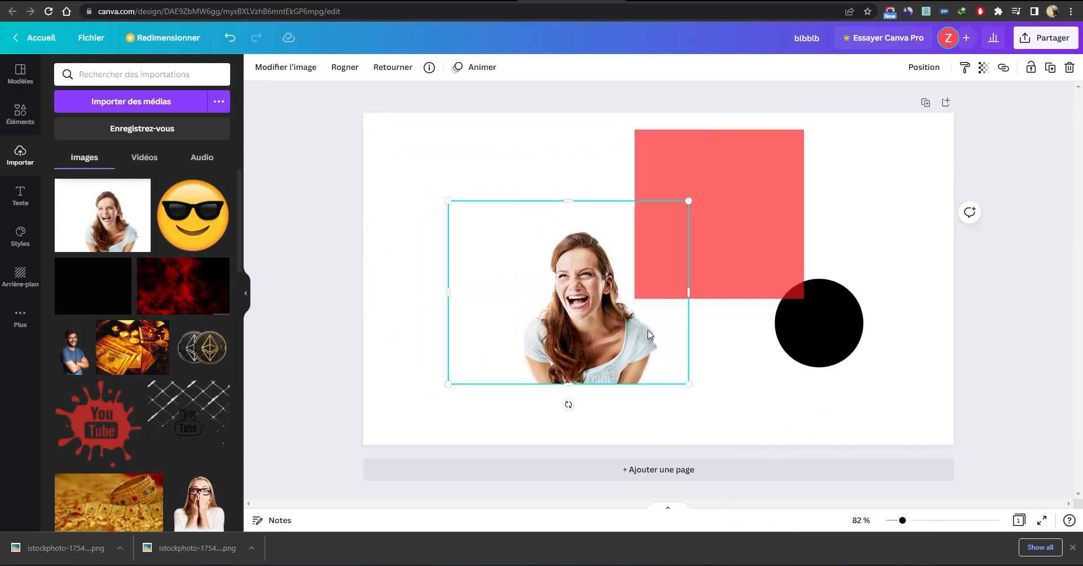
{"action": "left_click", "coordinate": [397, 161]}
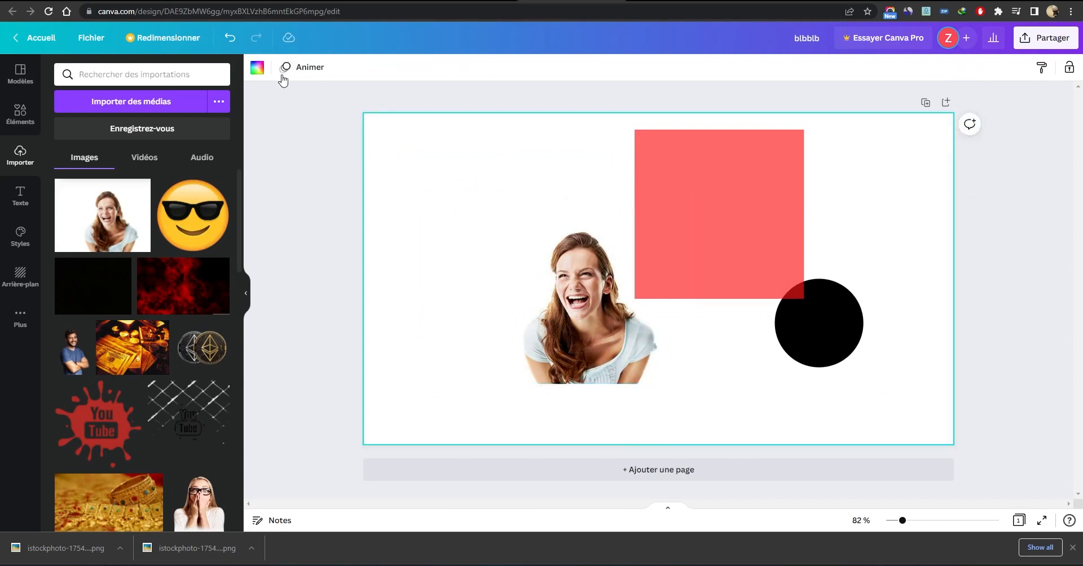
{"action": "left_click", "coordinate": [258, 68]}
{"action": "left_click", "coordinate": [96, 127]}
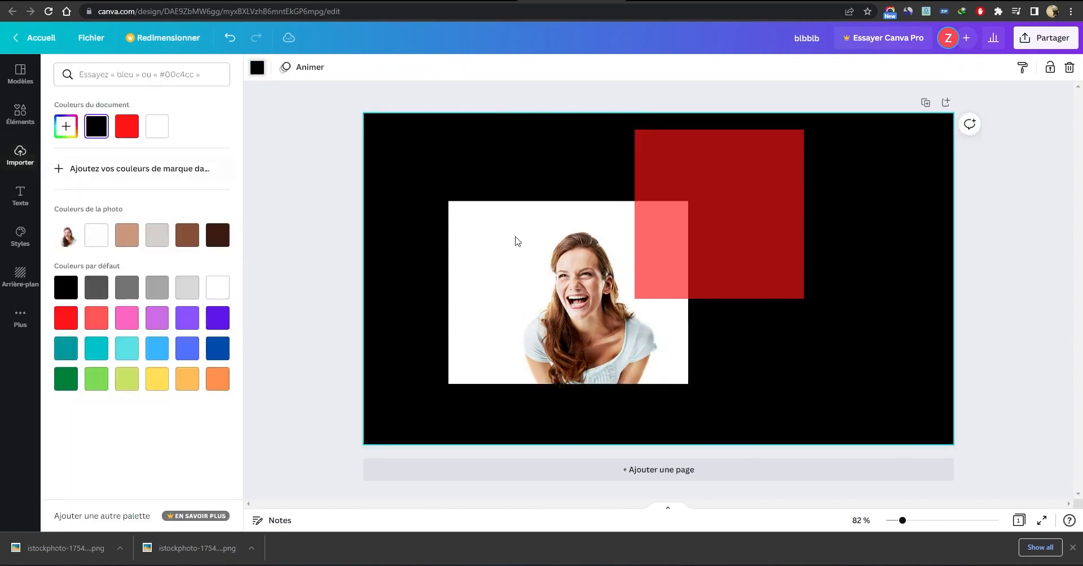
{"action": "left_click", "coordinate": [529, 261]}
{"action": "left_click_drag", "start_coordinate": [529, 261], "coordinate": [503, 268]}
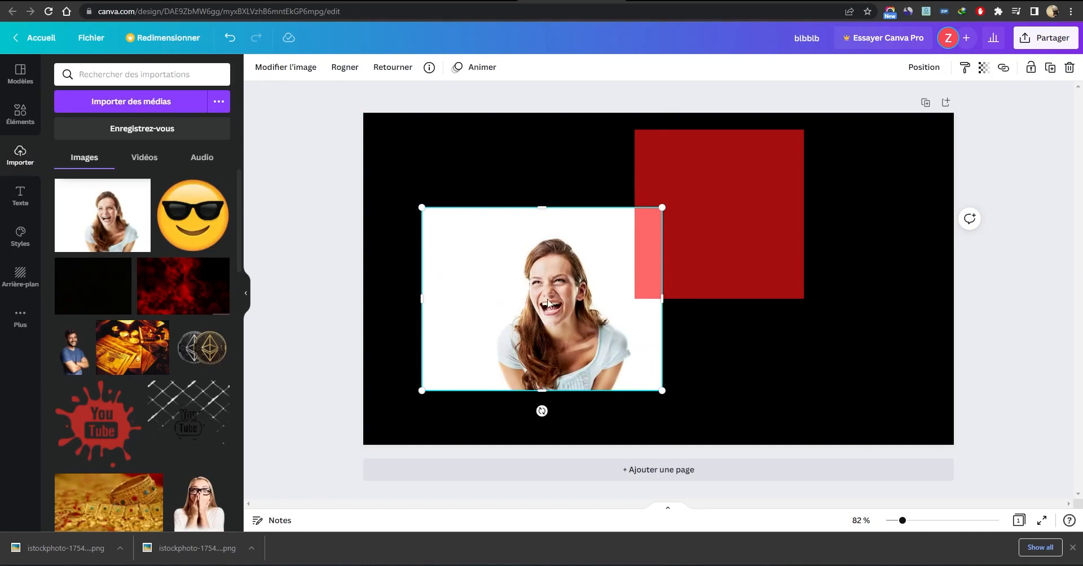
Submit the laughing woman image from Google Images to remove.bg for background removal, and return to the Canva design "blbblb"
{"action": "key", "text": "ctrl+Tab"}
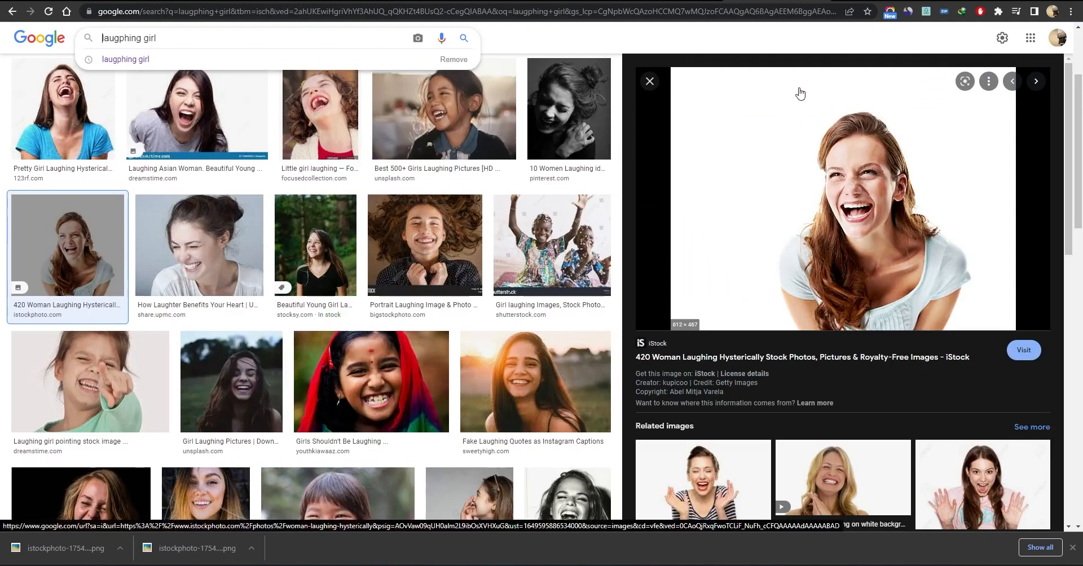
{"action": "left_click_drag", "start_coordinate": [847, 224], "coordinate": [394, 124]}
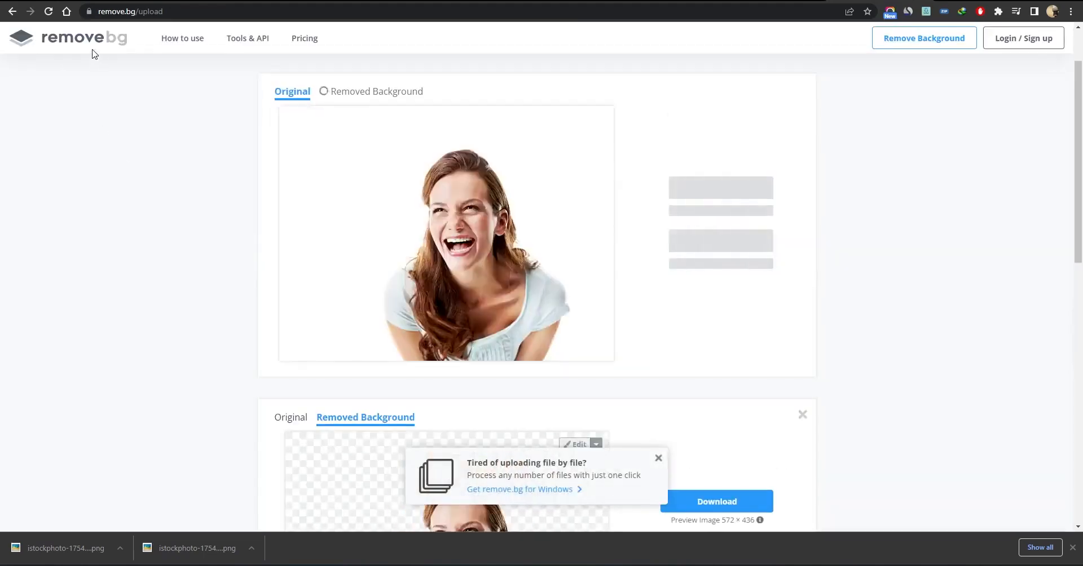
{"action": "scroll", "coordinate": [440, 242], "scroll_direction": "down", "scroll_amount": 3}
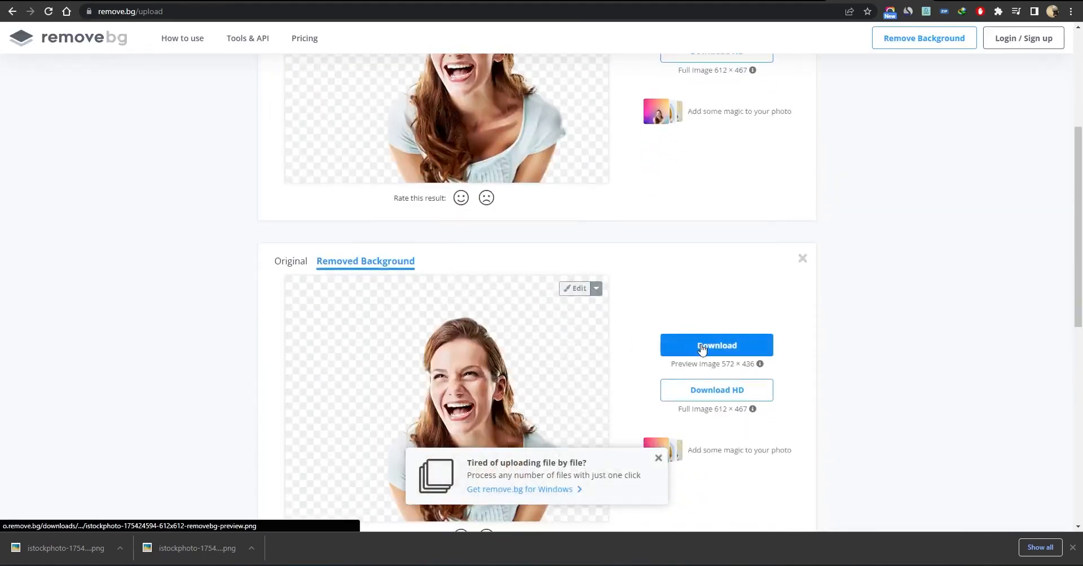
{"action": "left_click", "coordinate": [672, 1]}
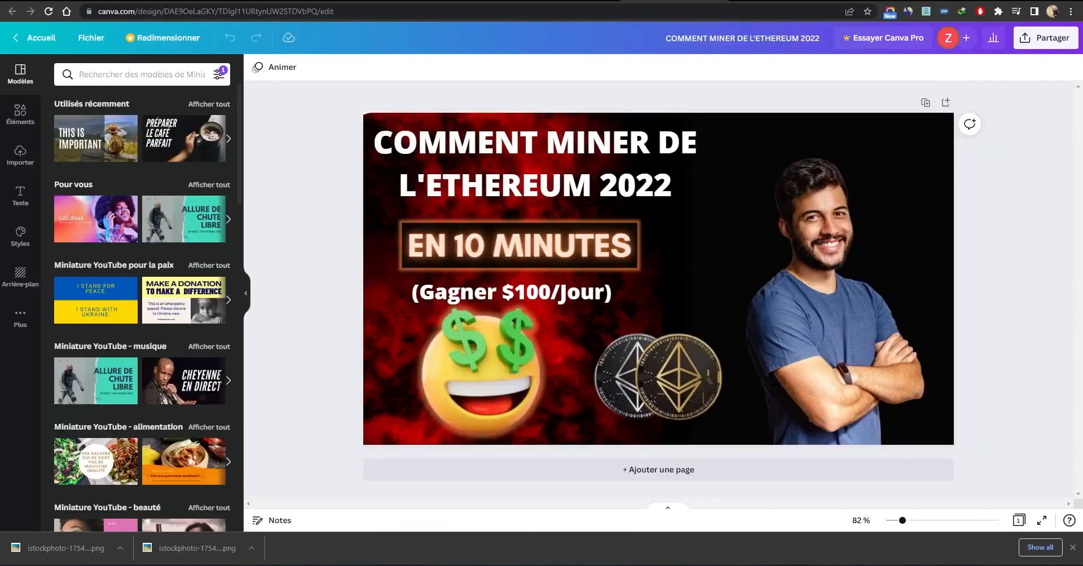
{"action": "left_click", "coordinate": [781, 1]}
{"action": "left_click", "coordinate": [571, 1]}
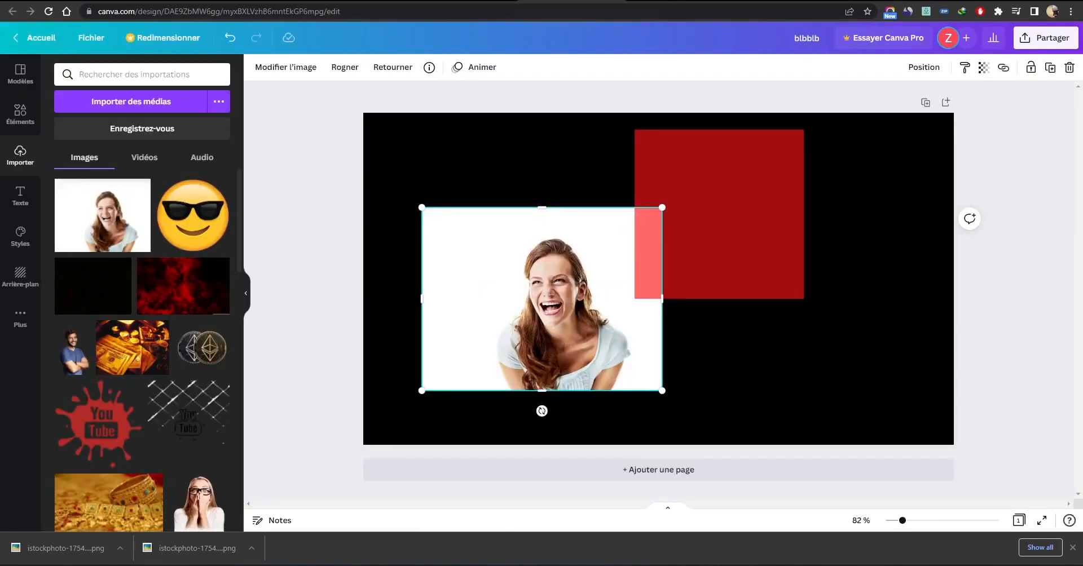
{"action": "left_click", "coordinate": [503, 153]}
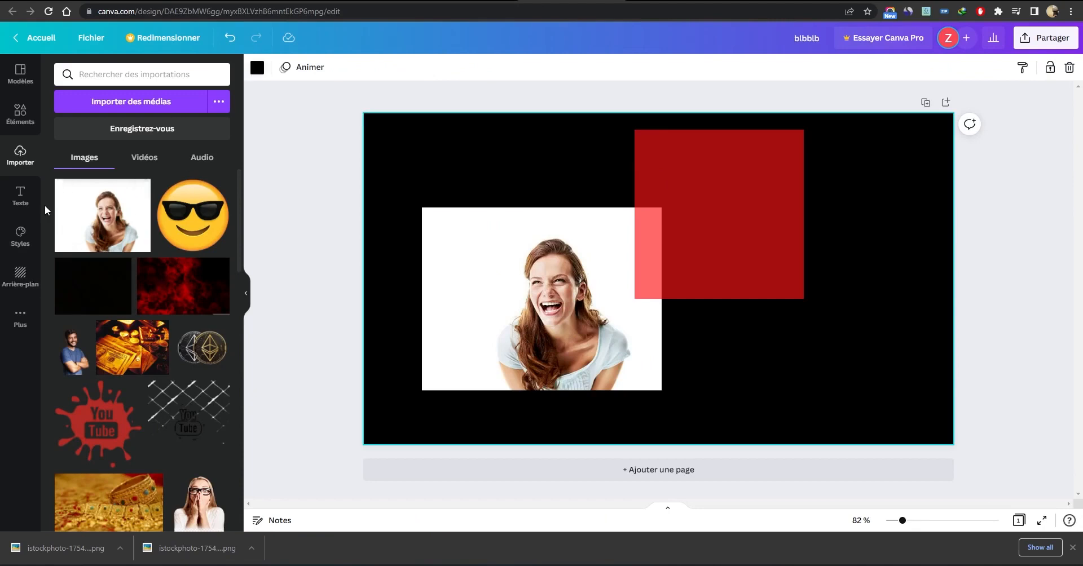
{"action": "left_click", "coordinate": [127, 107]}
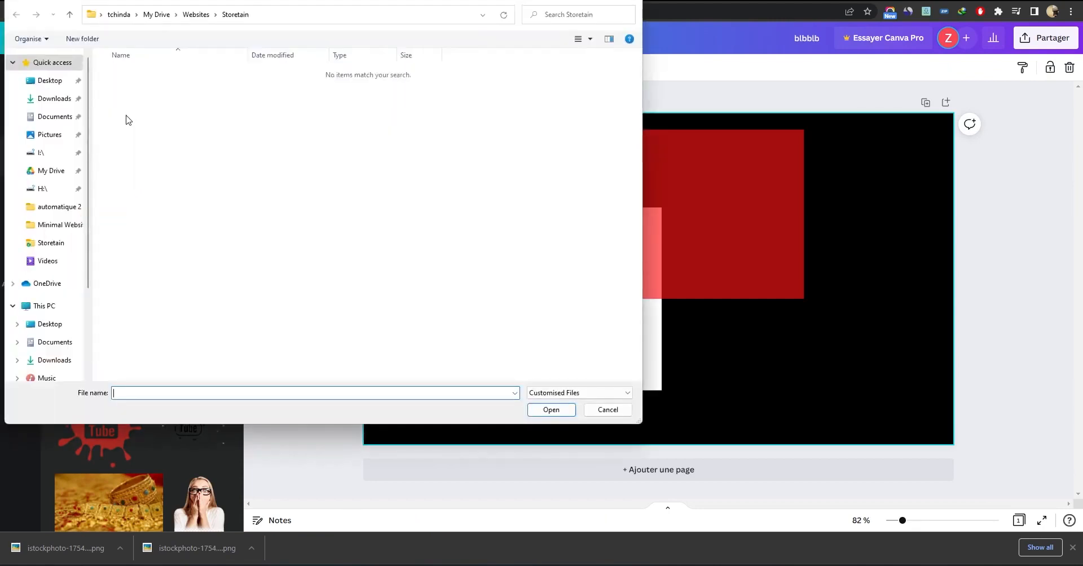
{"action": "left_click", "coordinate": [54, 100]}
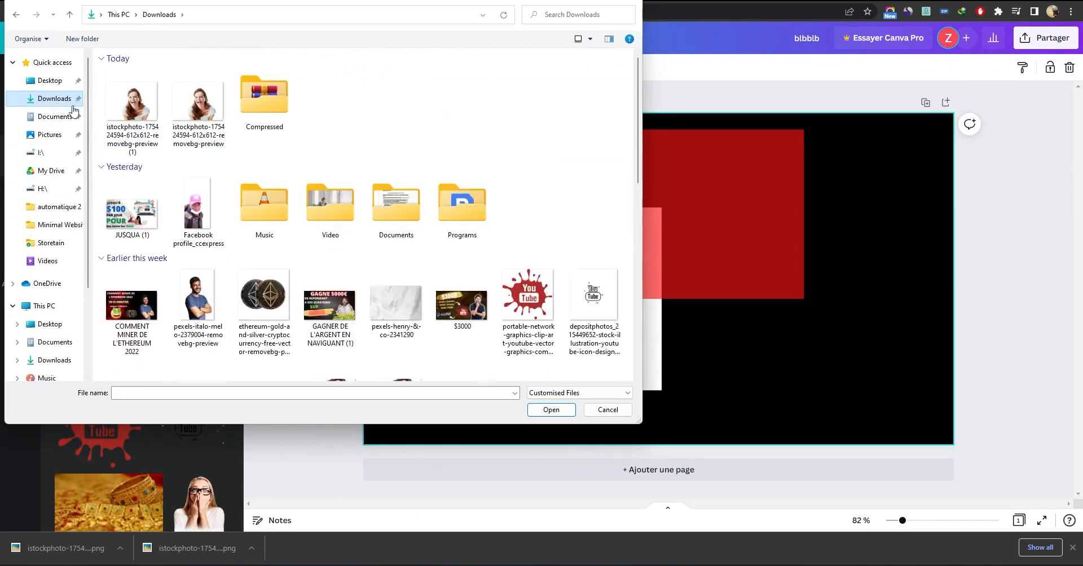
{"action": "left_click", "coordinate": [118, 115]}
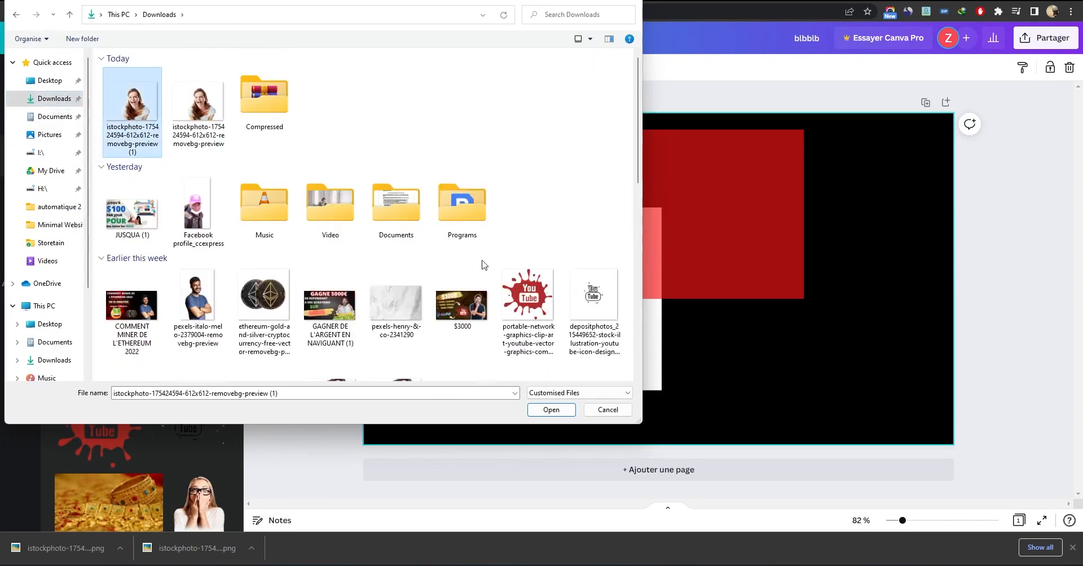
{"action": "left_click", "coordinate": [550, 410]}
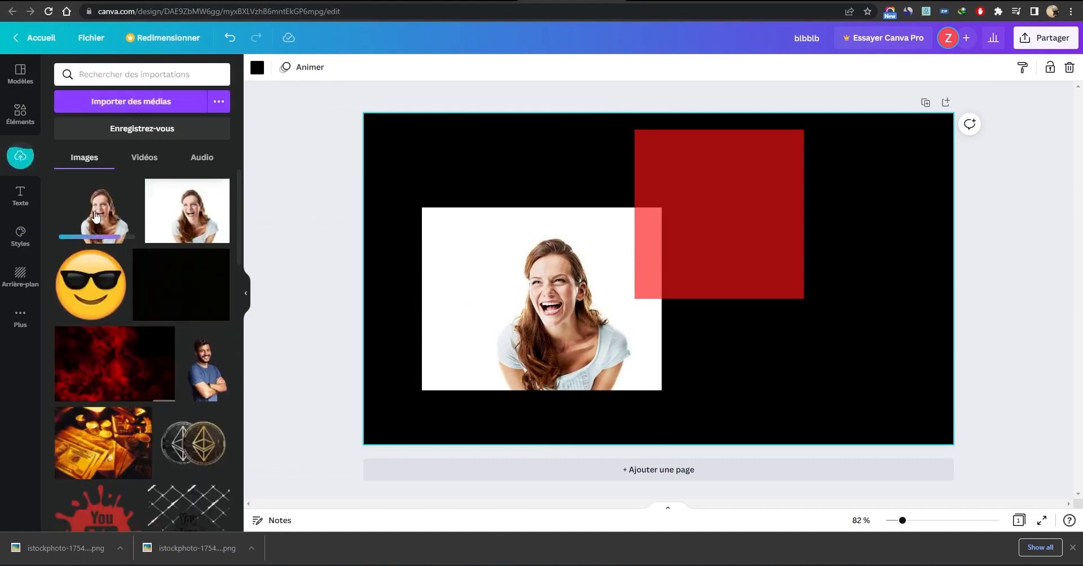
Place the background-free cut-out of the woman in the page's lower-right area and delete the white-background photo
{"action": "left_click_drag", "start_coordinate": [97, 215], "coordinate": [846, 241]}
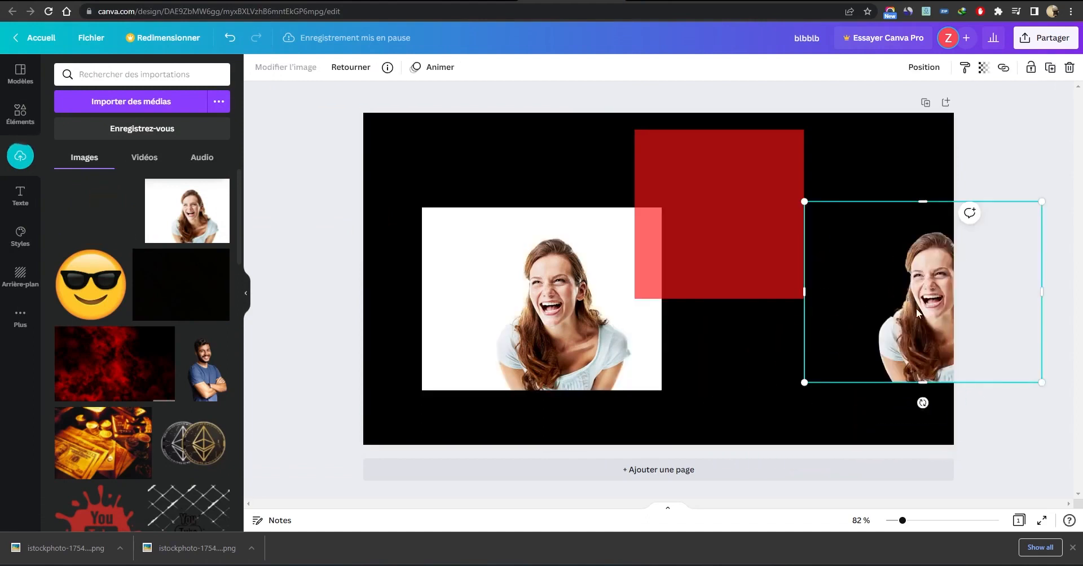
{"action": "left_click_drag", "start_coordinate": [917, 318], "coordinate": [836, 356]}
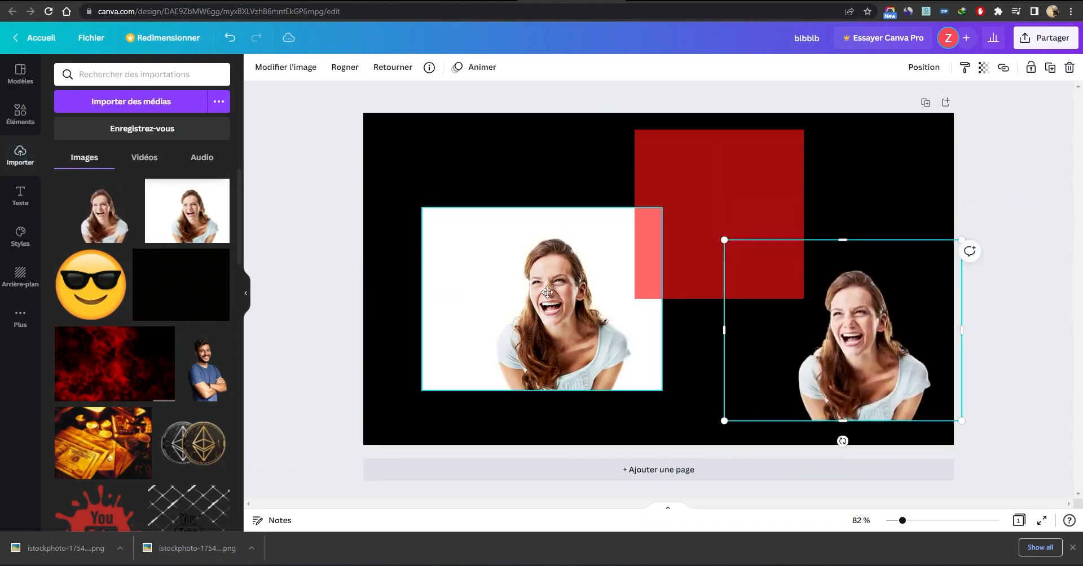
{"action": "left_click_drag", "start_coordinate": [545, 288], "coordinate": [520, 307]}
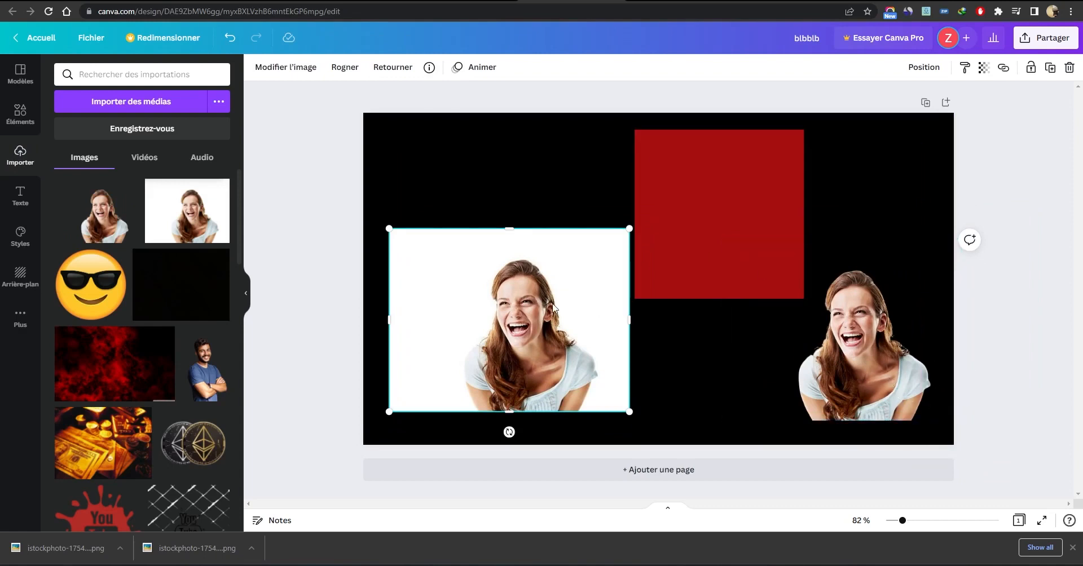
{"action": "left_click", "coordinate": [1074, 70]}
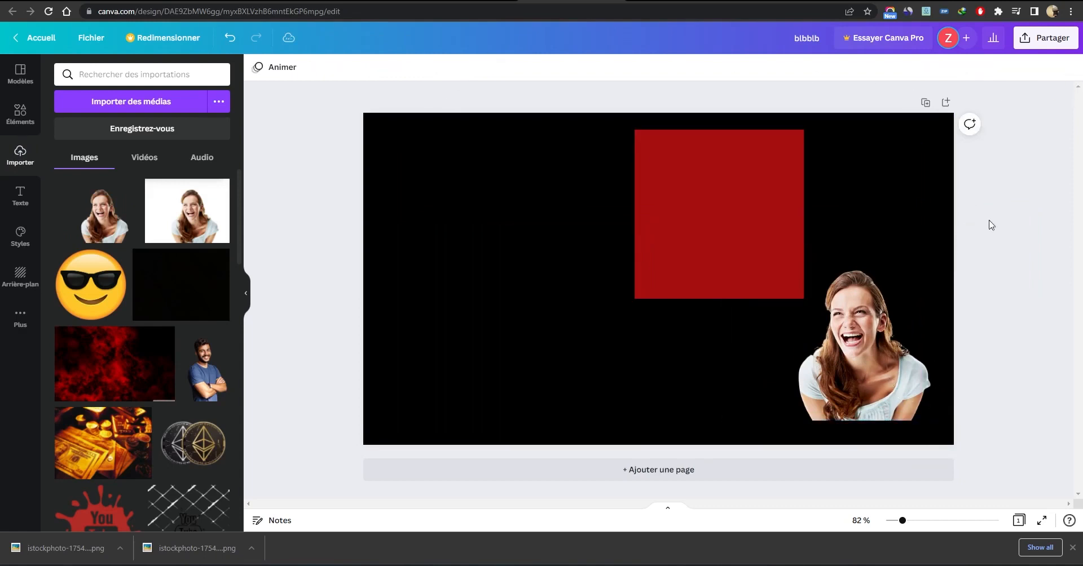
Move the red square to the page's upper-left area and enlarge the woman cut-out at the lower right
{"action": "left_click_drag", "start_coordinate": [713, 181], "coordinate": [523, 176]}
{"action": "left_click_drag", "start_coordinate": [827, 331], "coordinate": [744, 328]}
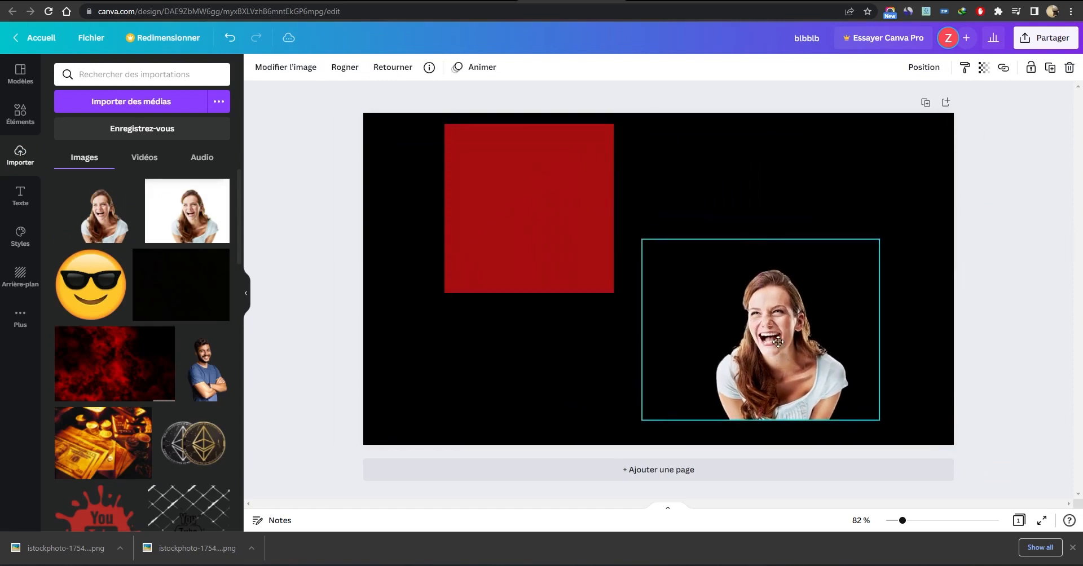
{"action": "left_click_drag", "start_coordinate": [878, 240], "coordinate": [914, 184]}
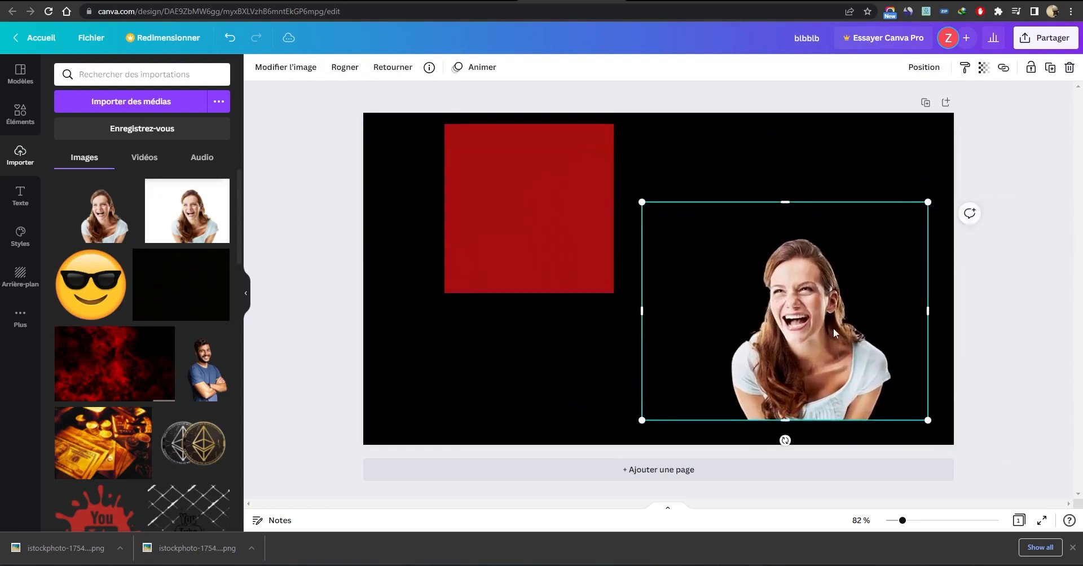
{"action": "left_click_drag", "start_coordinate": [829, 347], "coordinate": [835, 349]}
{"action": "left_click", "coordinate": [1057, 211]}
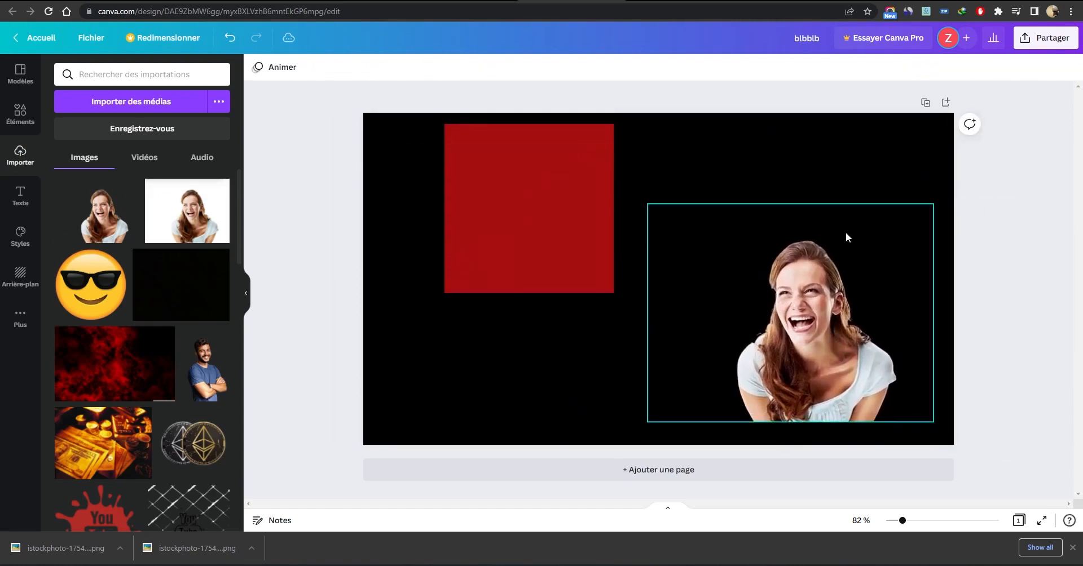
Look over the elements library and browse the YouTube thumbnail templates by category
{"action": "left_click", "coordinate": [21, 119]}
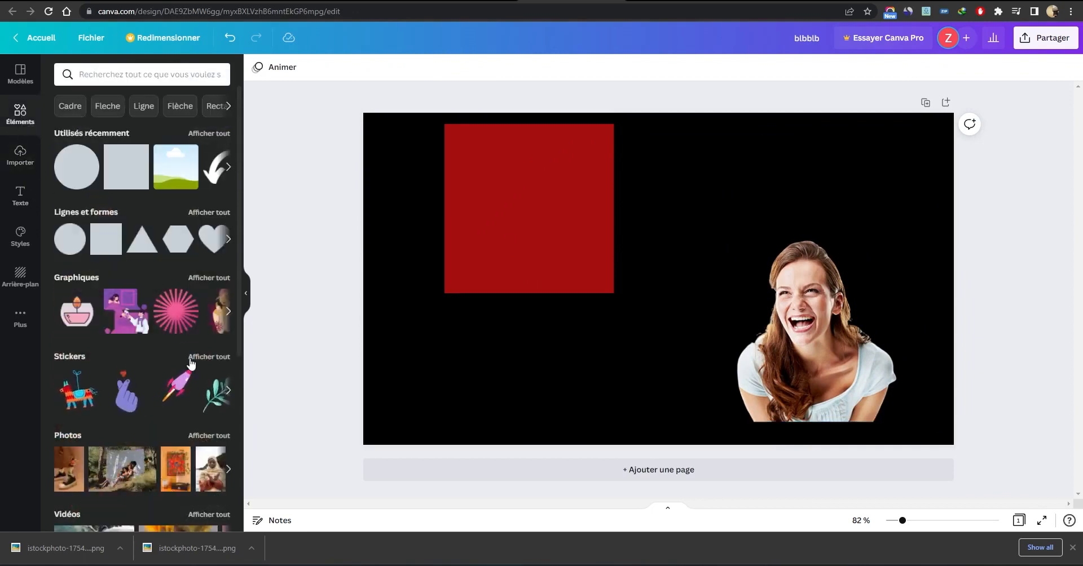
{"action": "left_click", "coordinate": [14, 90]}
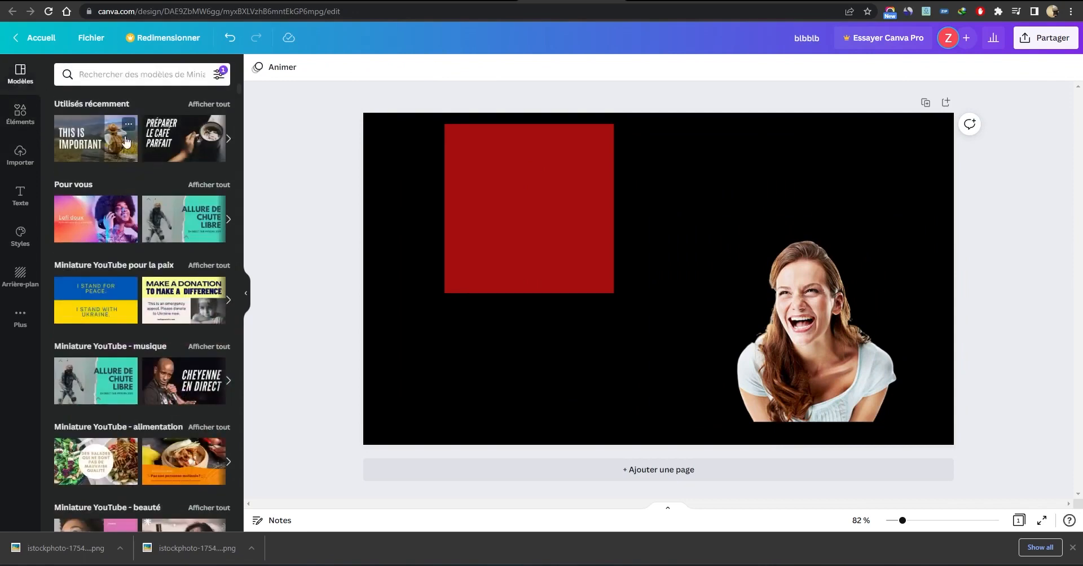
{"action": "scroll", "coordinate": [125, 327], "scroll_direction": "down", "scroll_amount": 6}
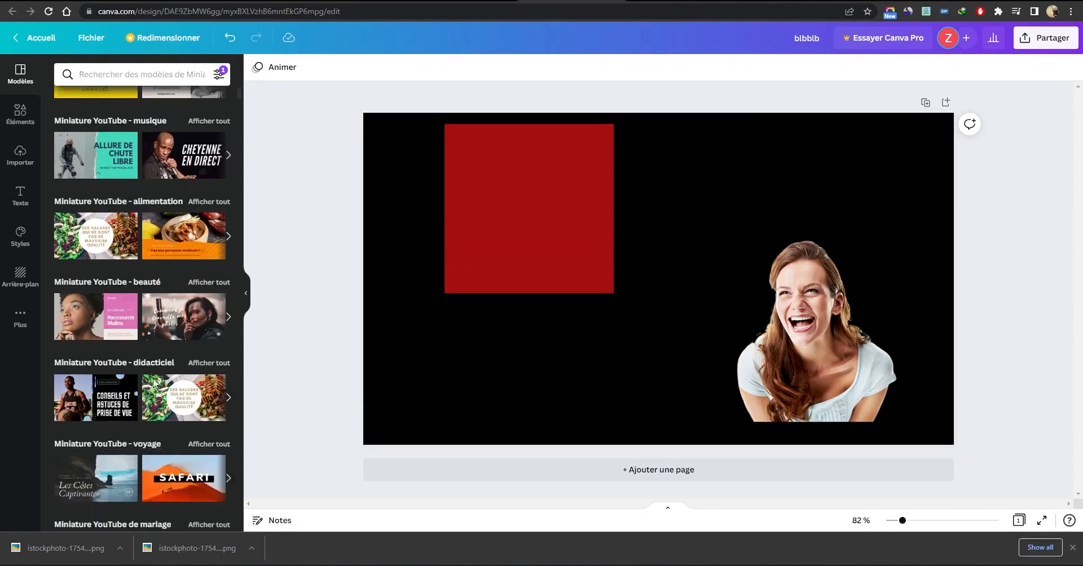
{"action": "scroll", "coordinate": [167, 401], "scroll_direction": "down", "scroll_amount": 1}
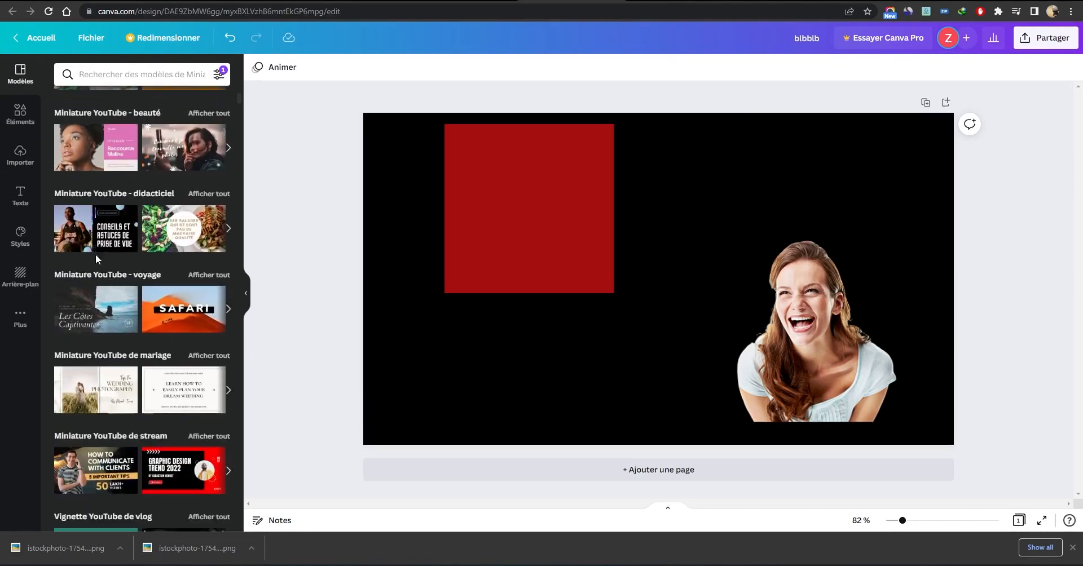
Look through the full results list of YouTube thumbnail templates
{"action": "scroll", "coordinate": [192, 366], "scroll_direction": "down", "scroll_amount": 8}
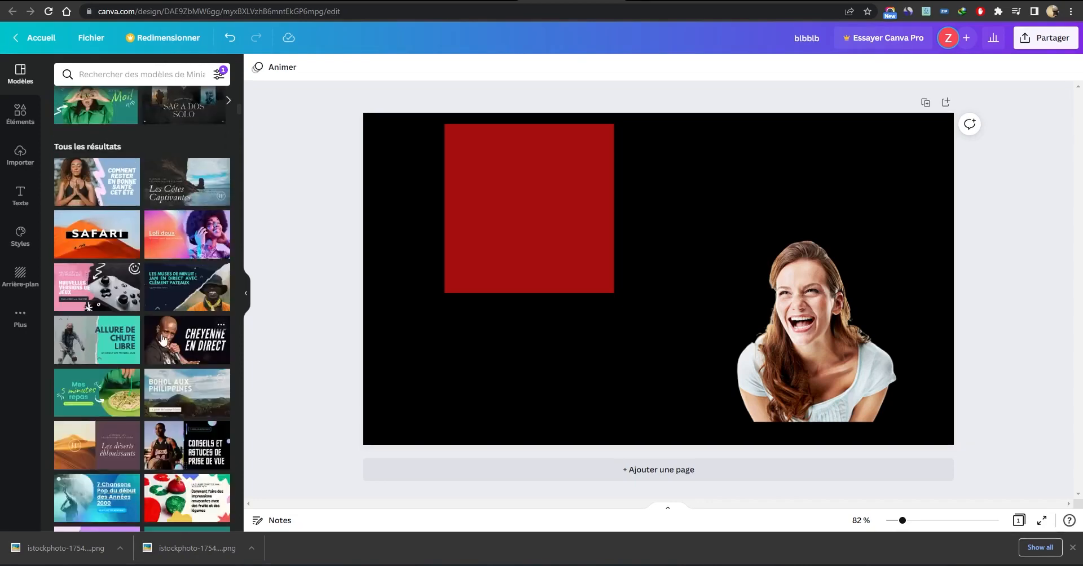
{"action": "scroll", "coordinate": [163, 338], "scroll_direction": "down", "scroll_amount": 6}
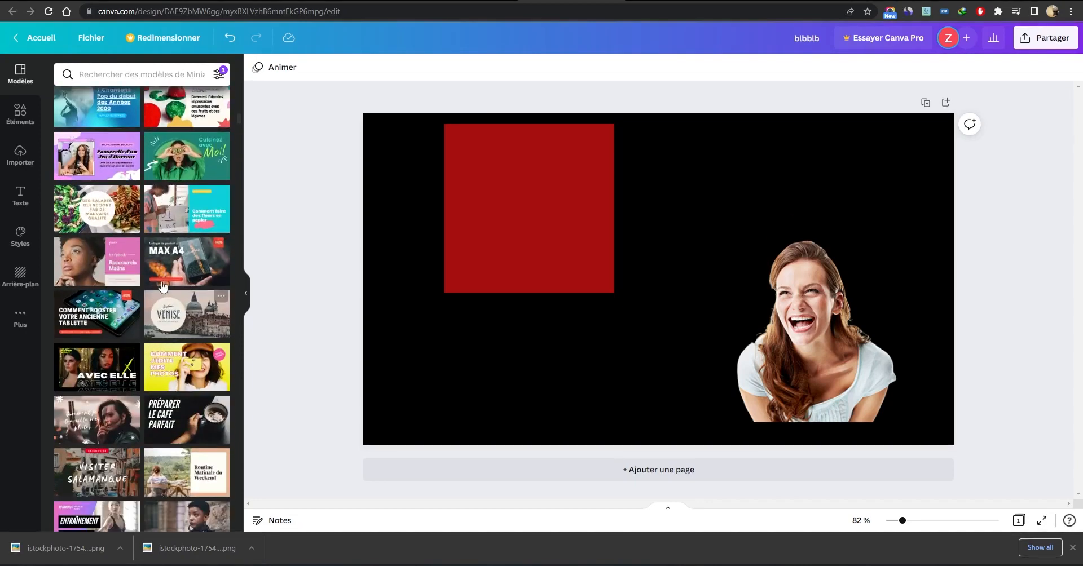
{"action": "scroll", "coordinate": [162, 286], "scroll_direction": "down", "scroll_amount": 15}
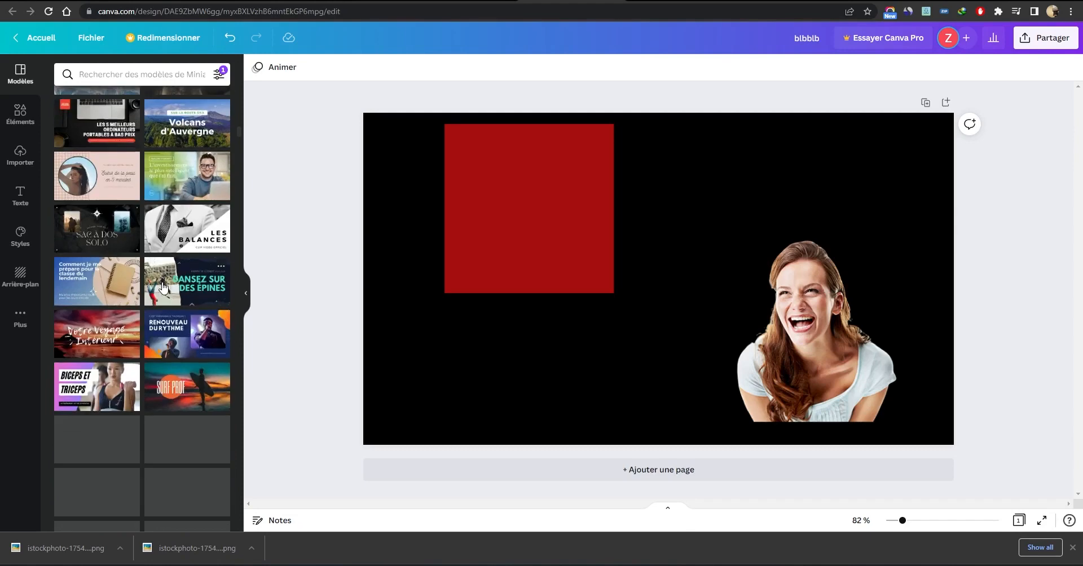
{"action": "scroll", "coordinate": [163, 288], "scroll_direction": "down", "scroll_amount": 10}
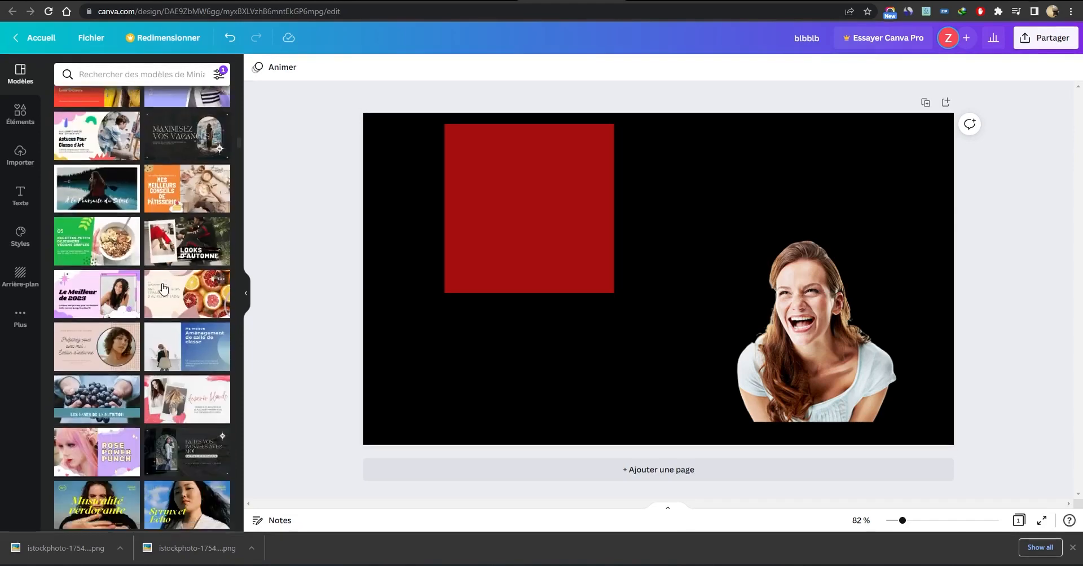
{"action": "scroll", "coordinate": [164, 288], "scroll_direction": "down", "scroll_amount": 4}
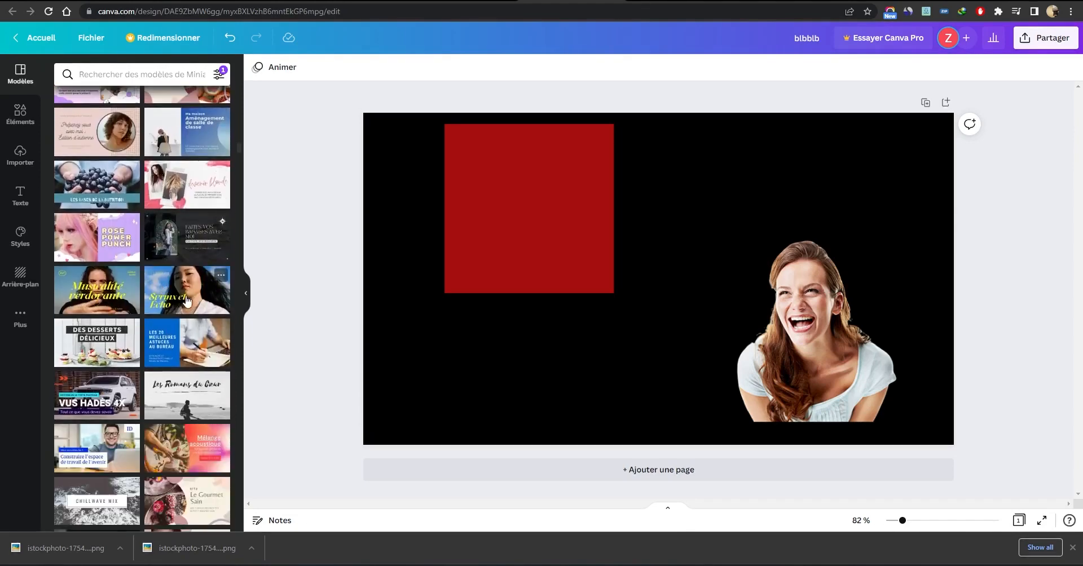
{"action": "scroll", "coordinate": [195, 311], "scroll_direction": "down", "scroll_amount": 10}
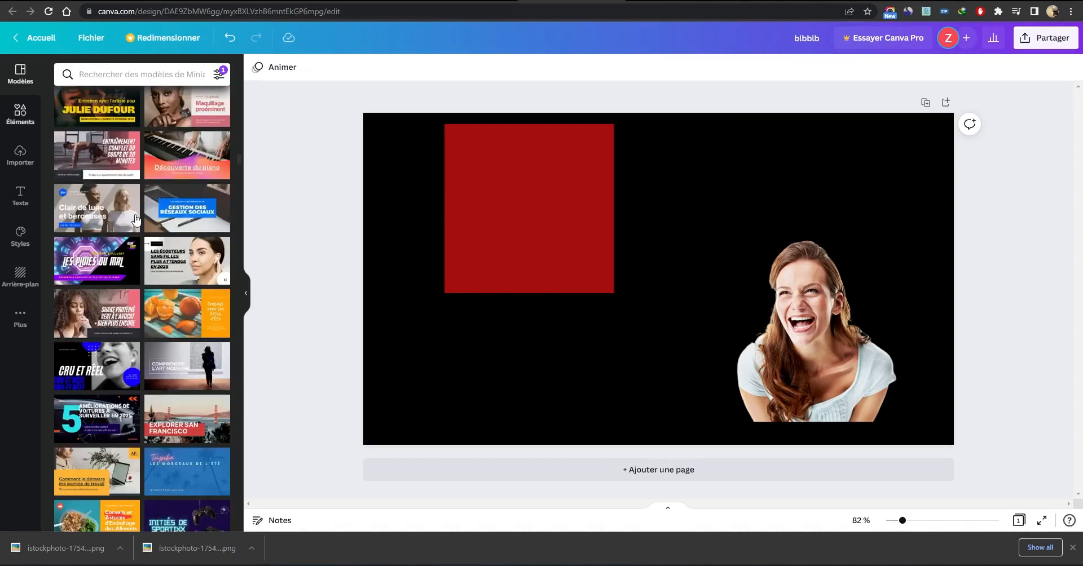
{"action": "scroll", "coordinate": [136, 220], "scroll_direction": "down", "scroll_amount": 12}
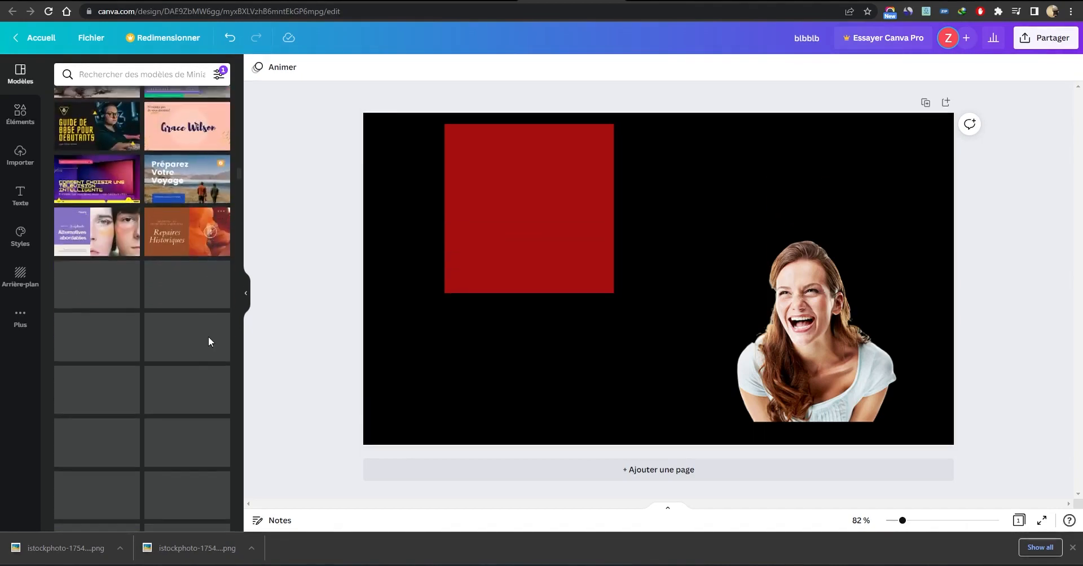
{"action": "scroll", "coordinate": [208, 341], "scroll_direction": "down", "scroll_amount": 5}
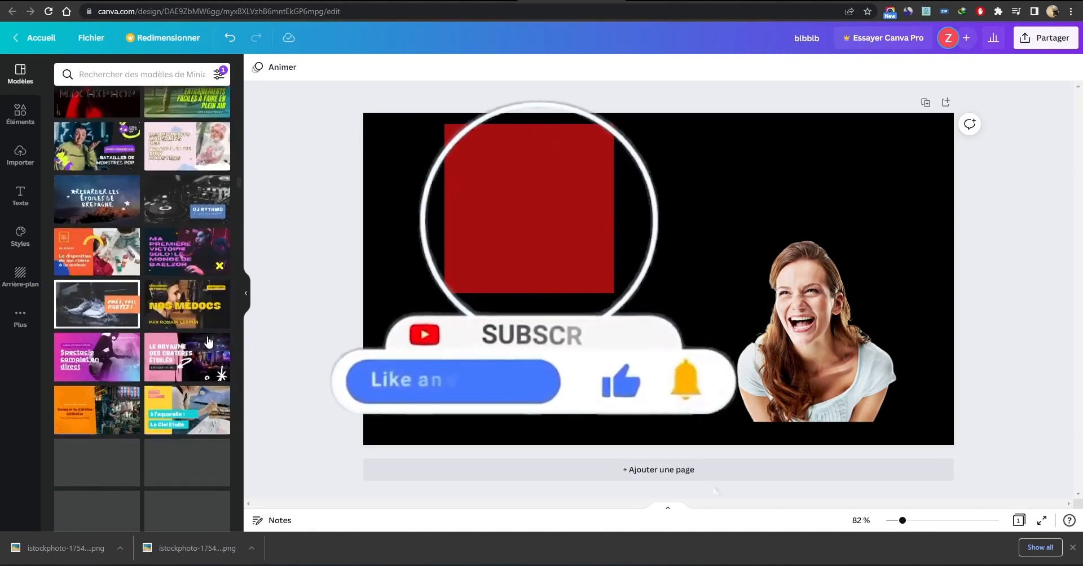
{"action": "scroll", "coordinate": [208, 341], "scroll_direction": "down", "scroll_amount": 4}
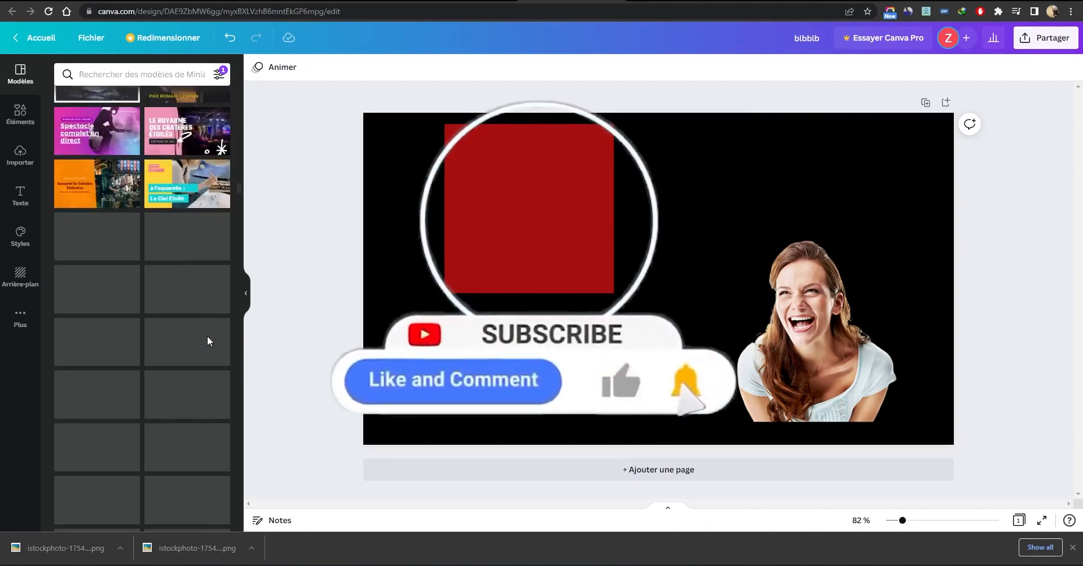
{"action": "scroll", "coordinate": [208, 341], "scroll_direction": "down", "scroll_amount": 3}
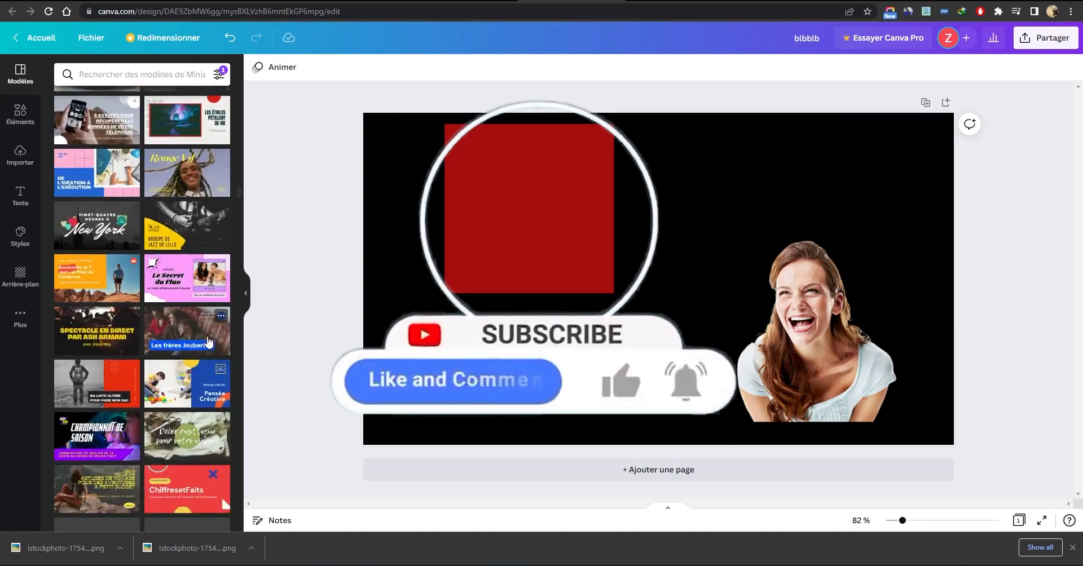
Add the recently used square frame with rounded corners, fill it with the woman cut-out and place it in the page's lower-right area
{"action": "left_click", "coordinate": [20, 125]}
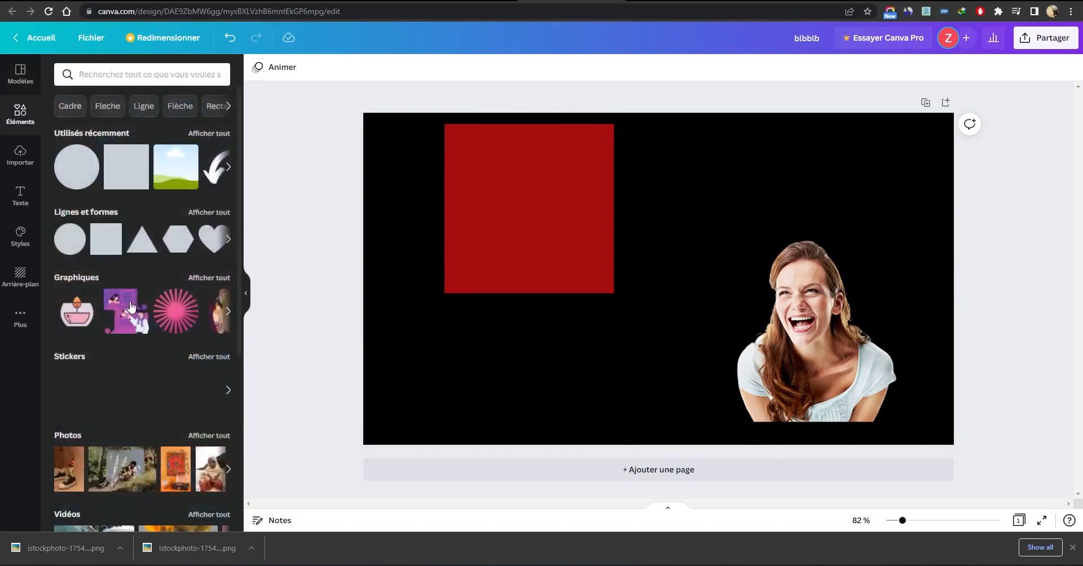
{"action": "scroll", "coordinate": [134, 294], "scroll_direction": "down", "scroll_amount": 5}
{"action": "scroll", "coordinate": [134, 293], "scroll_direction": "up", "scroll_amount": 5}
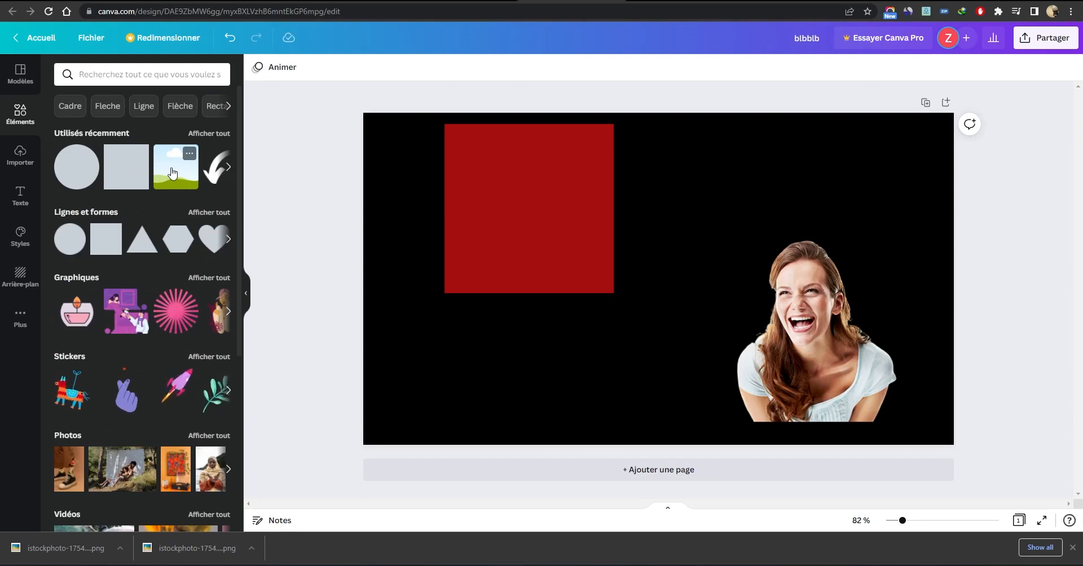
{"action": "left_click_drag", "start_coordinate": [172, 172], "coordinate": [725, 150]}
{"action": "left_click_drag", "start_coordinate": [834, 381], "coordinate": [552, 371]}
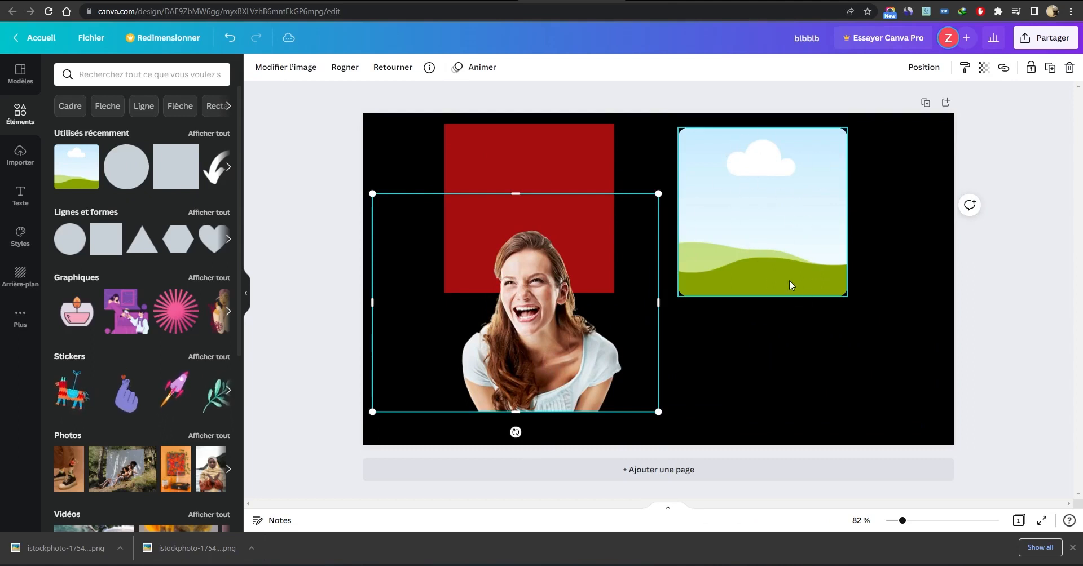
{"action": "left_click_drag", "start_coordinate": [555, 368], "coordinate": [675, 316]}
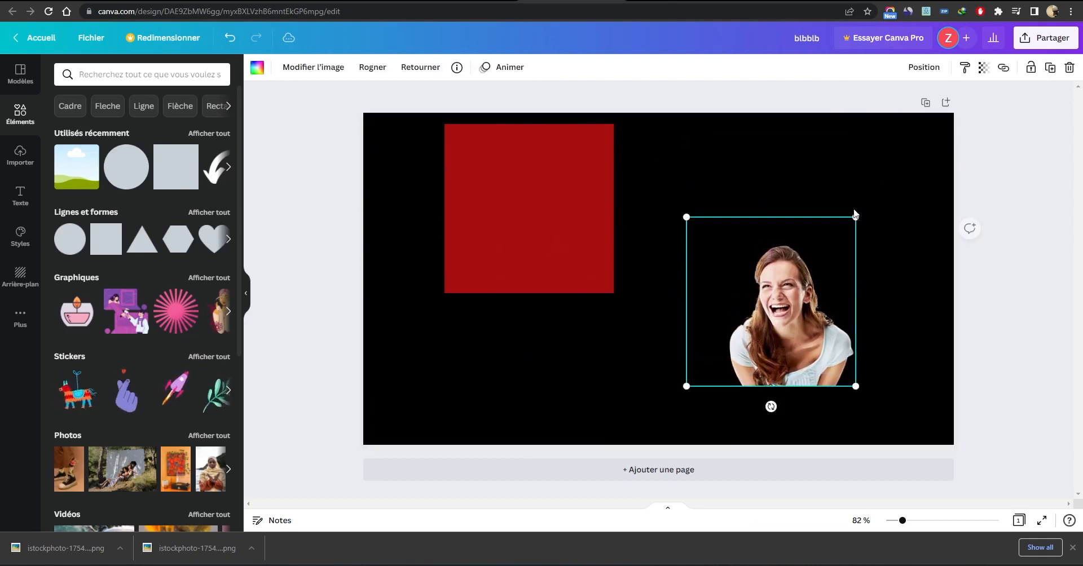
Set the page background to the document's red and move the framed woman to the page centre, away from the black circle
{"action": "left_click", "coordinate": [810, 150]}
{"action": "left_click", "coordinate": [257, 67]}
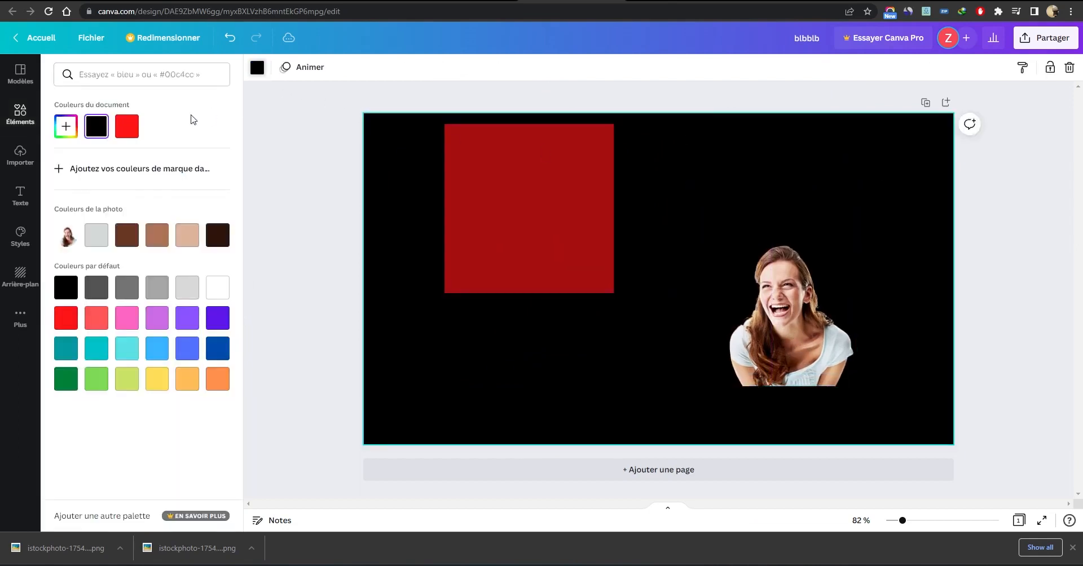
{"action": "left_click", "coordinate": [128, 128]}
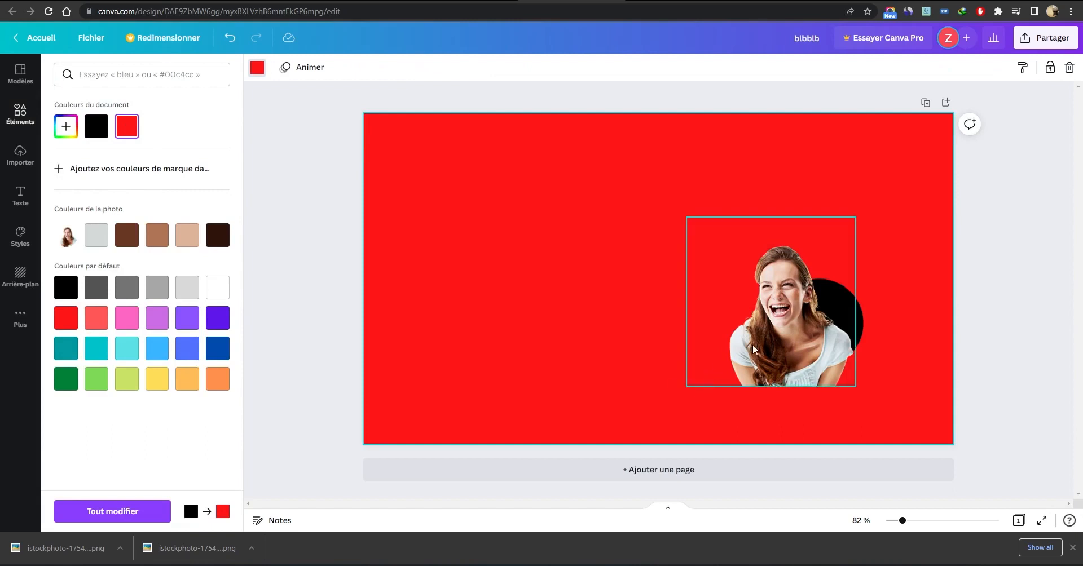
{"action": "left_click_drag", "start_coordinate": [755, 354], "coordinate": [639, 330]}
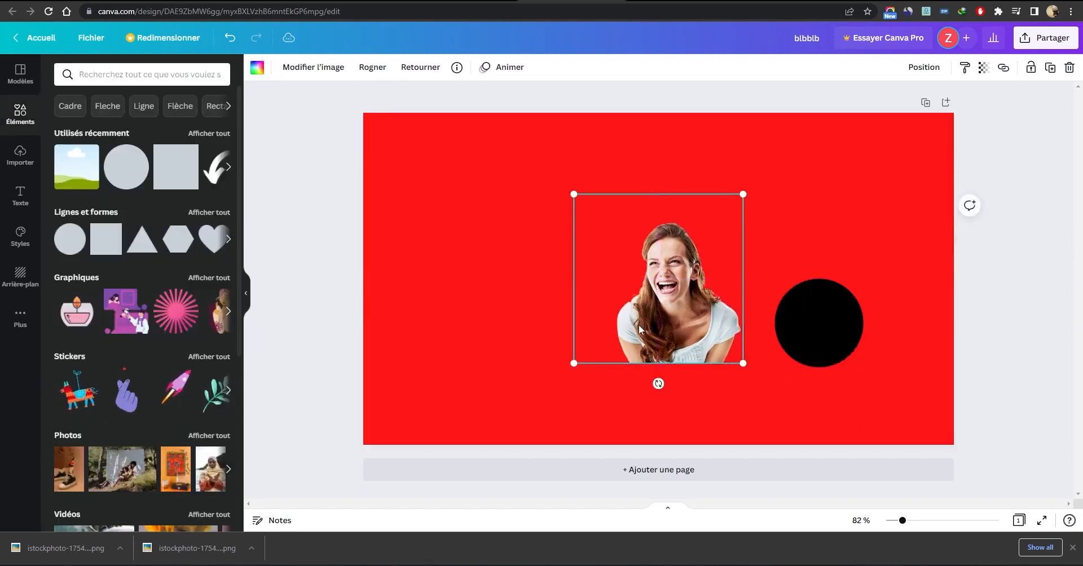
{"action": "left_click", "coordinate": [229, 167]}
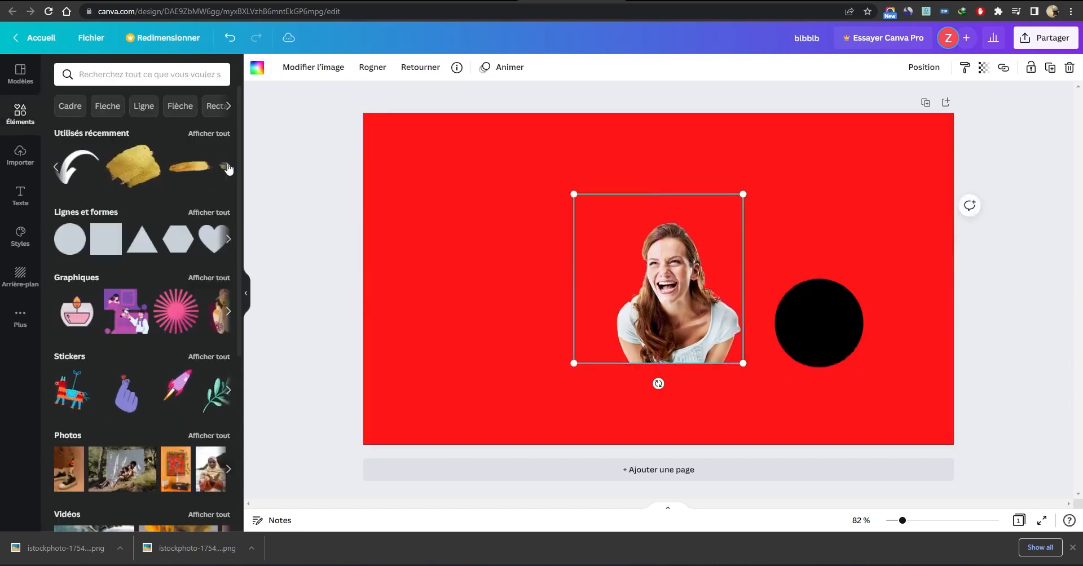
{"action": "left_click", "coordinate": [59, 168]}
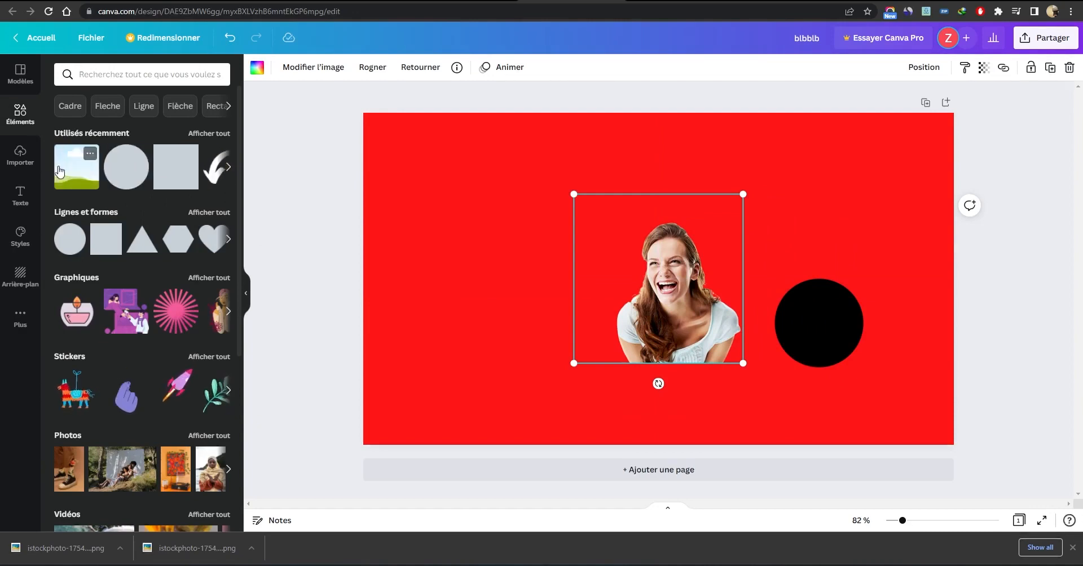
{"action": "scroll", "coordinate": [139, 360], "scroll_direction": "down", "scroll_amount": 5}
{"action": "scroll", "coordinate": [141, 361], "scroll_direction": "up", "scroll_amount": 4}
{"action": "scroll", "coordinate": [143, 364], "scroll_direction": "up", "scroll_amount": 1}
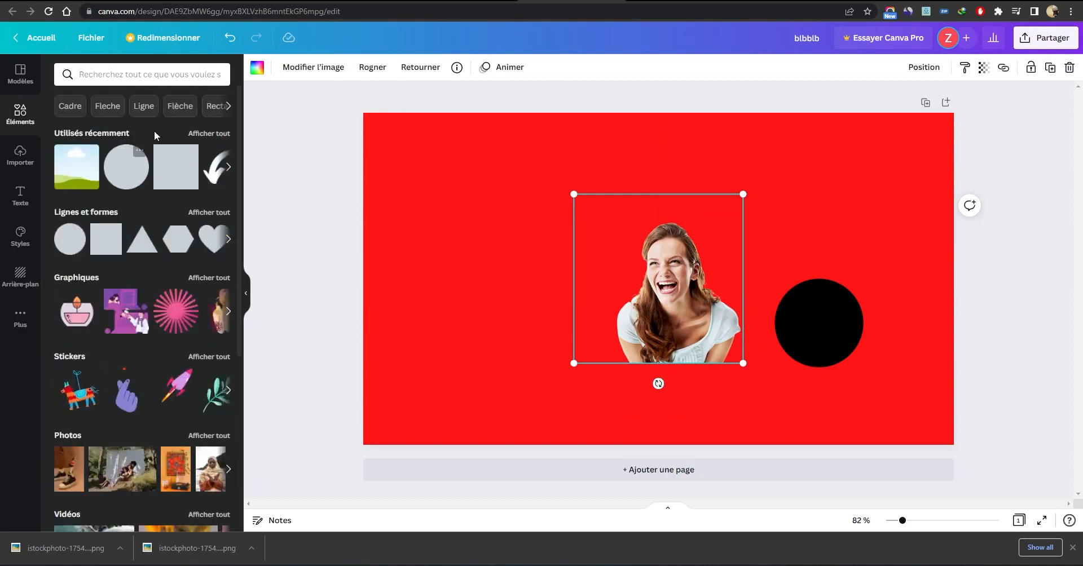
{"action": "left_click", "coordinate": [229, 107]}
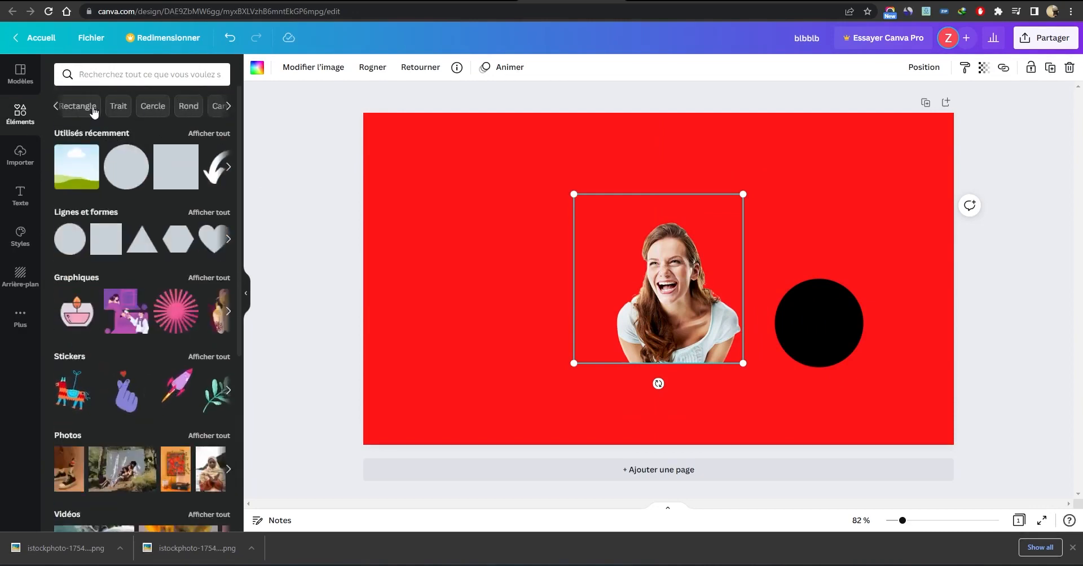
{"action": "left_click", "coordinate": [55, 107]}
Place the desktop monitor frame from the "Cadre" elements on the page's left half and move the framed woman to the upper right
{"action": "left_click", "coordinate": [70, 107]}
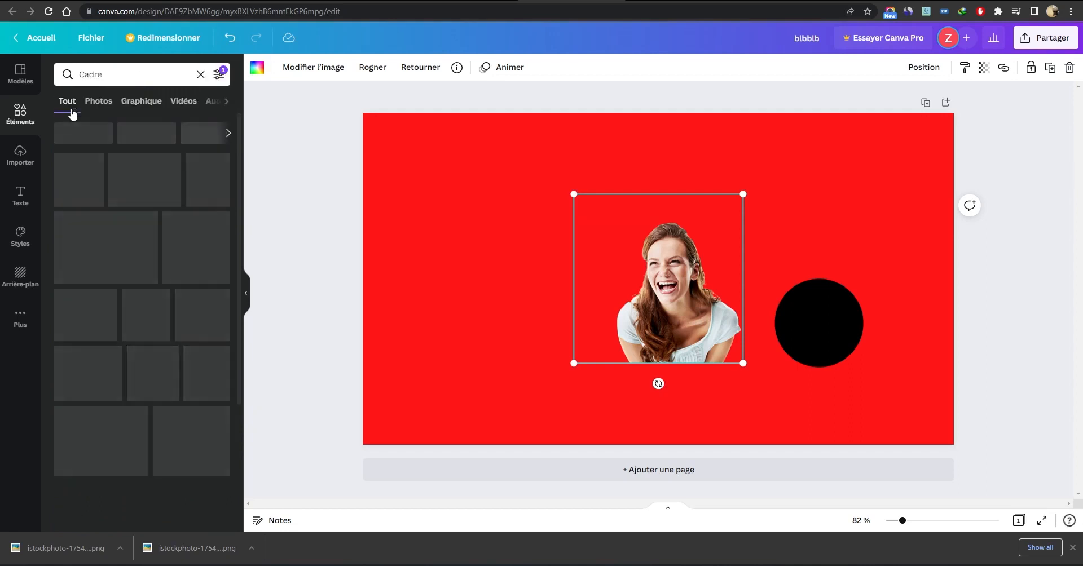
{"action": "scroll", "coordinate": [194, 422], "scroll_direction": "down", "scroll_amount": 4}
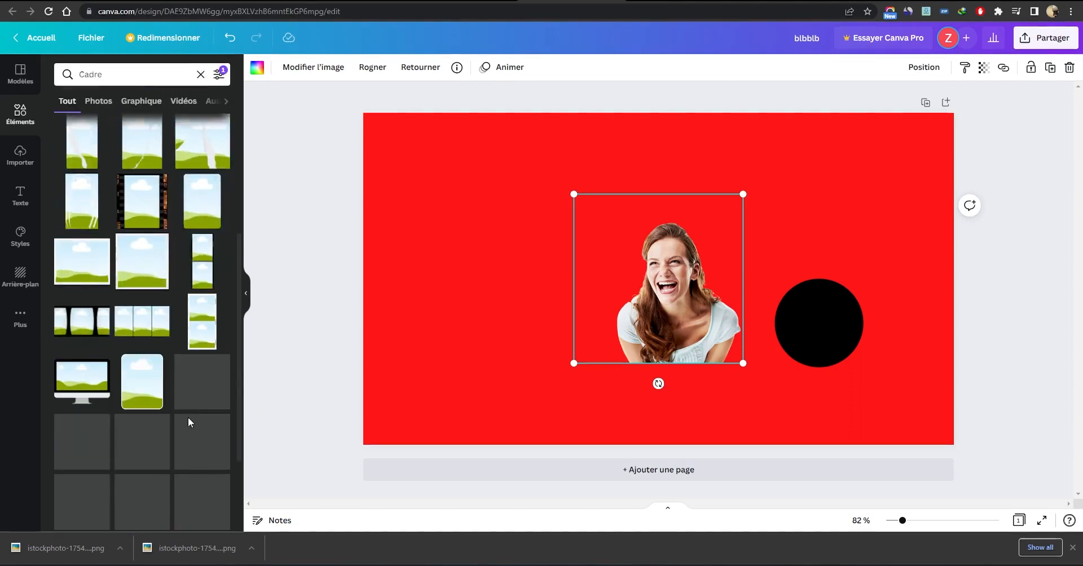
{"action": "left_click_drag", "start_coordinate": [84, 375], "coordinate": [455, 201]}
{"action": "left_click", "coordinate": [734, 296]}
{"action": "left_click_drag", "start_coordinate": [734, 297], "coordinate": [795, 245]}
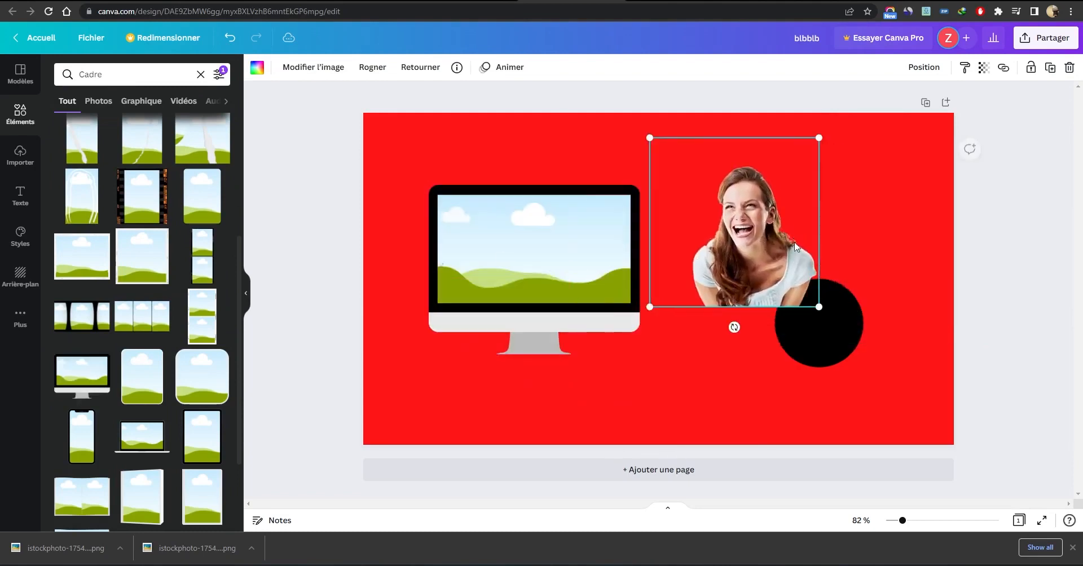
Fill the monitor frame with the uploaded woman cut-out and shift the monitor slightly down and to the left
{"action": "left_click", "coordinate": [22, 155]}
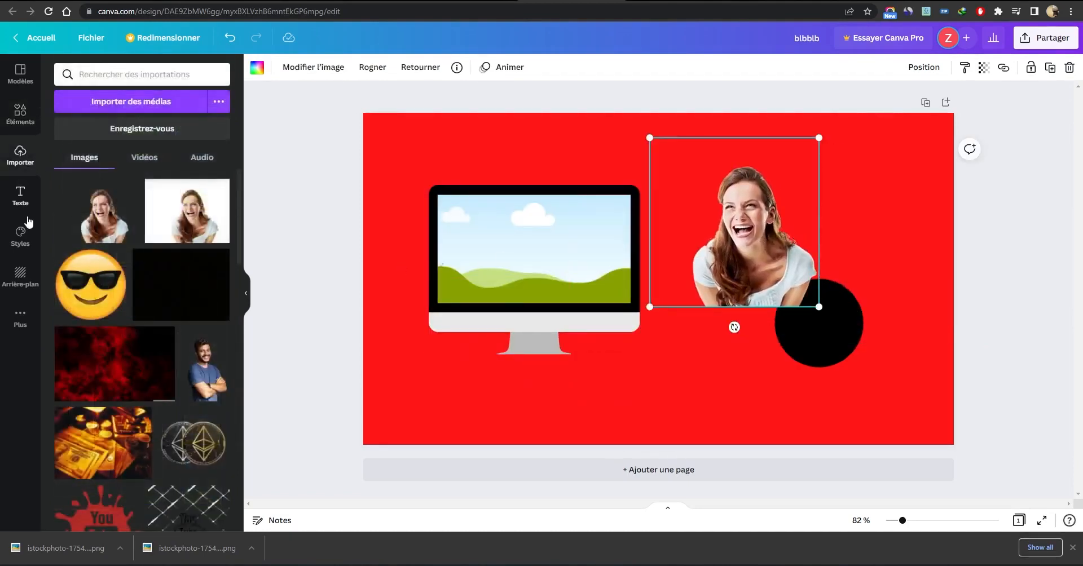
{"action": "left_click_drag", "start_coordinate": [91, 220], "coordinate": [481, 276]}
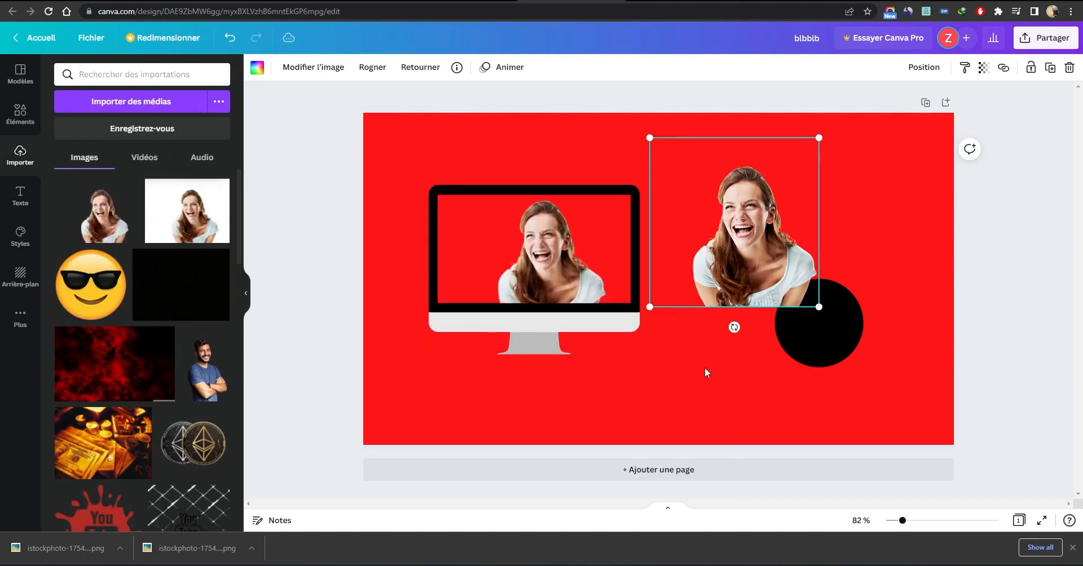
{"action": "left_click", "coordinate": [575, 288]}
{"action": "left_click_drag", "start_coordinate": [576, 288], "coordinate": [551, 296]}
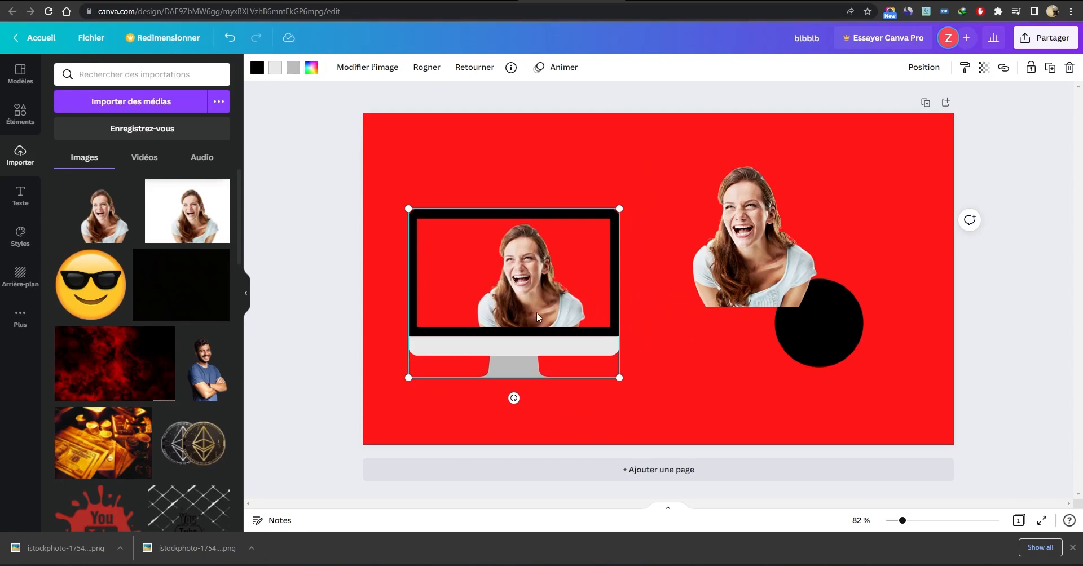
{"action": "left_click", "coordinate": [621, 394]}
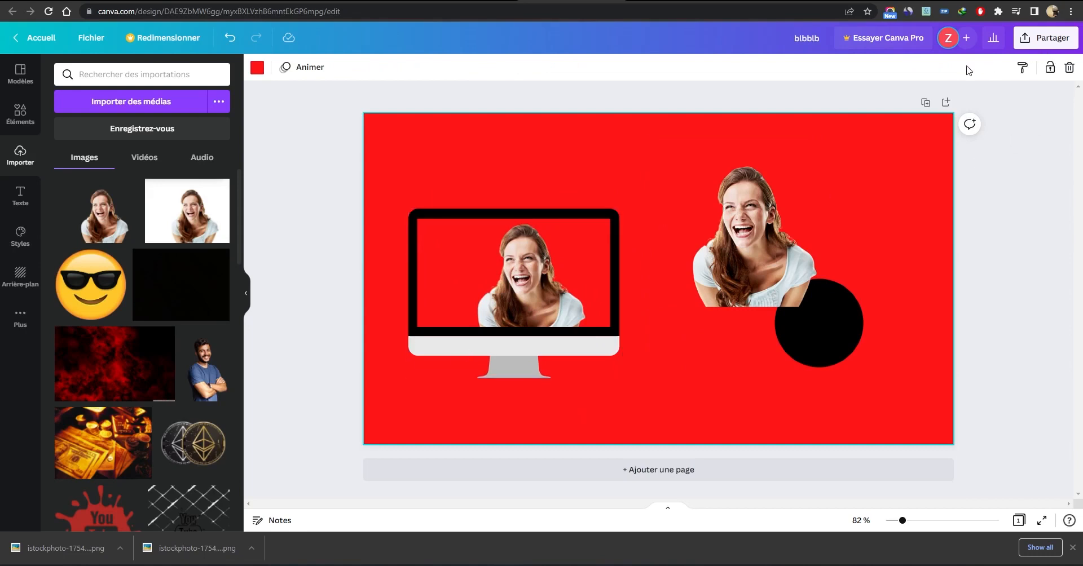
Review the design's download settings and available file types, as well as the social networks it can be shared on
{"action": "left_click", "coordinate": [1039, 48]}
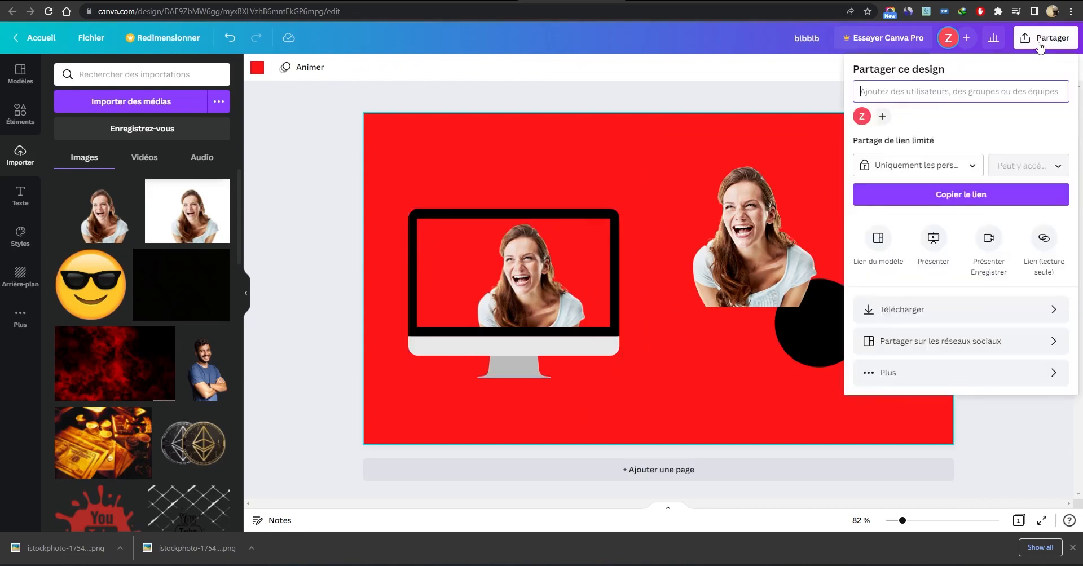
{"action": "left_click", "coordinate": [920, 313]}
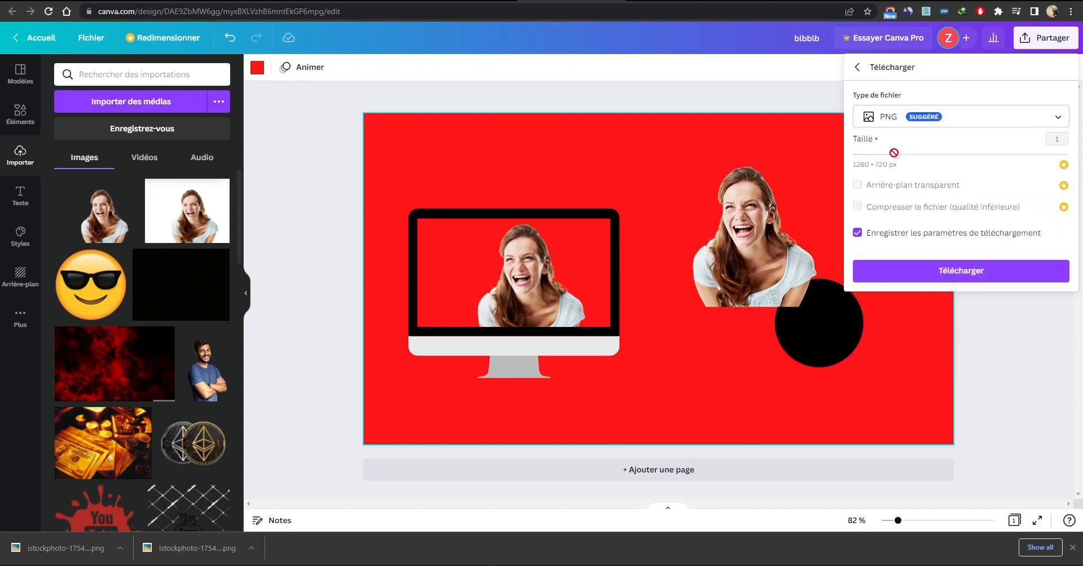
{"action": "left_click", "coordinate": [888, 124]}
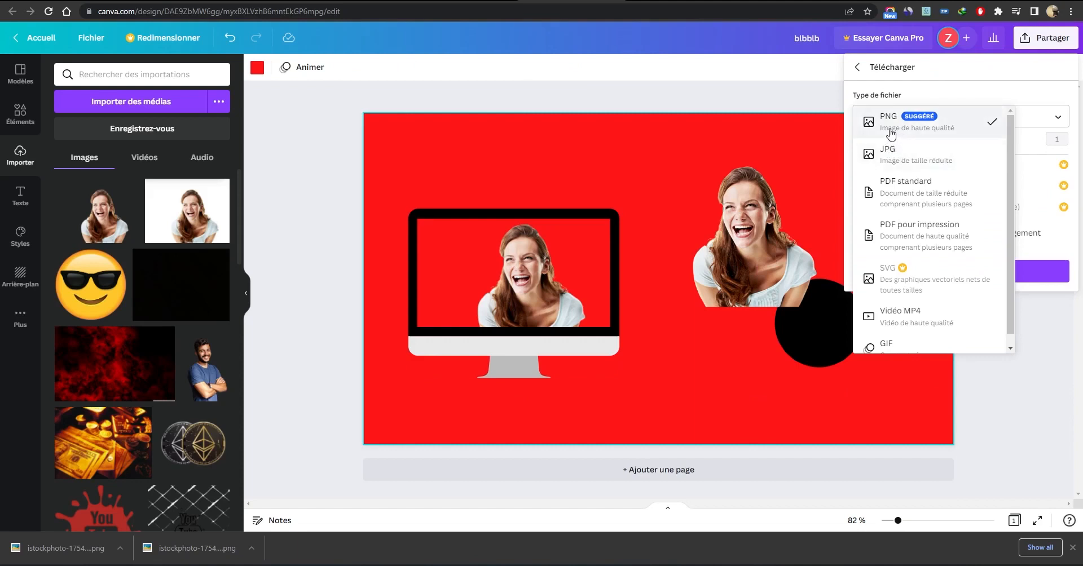
{"action": "left_click", "coordinate": [1003, 98]}
{"action": "left_click", "coordinate": [958, 279]}
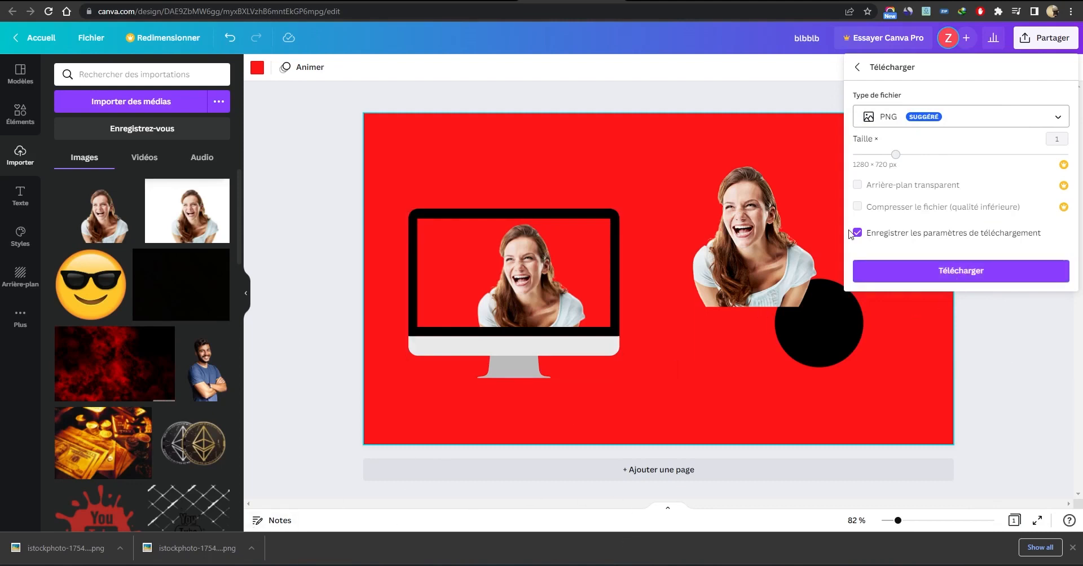
{"action": "left_click", "coordinate": [762, 86]}
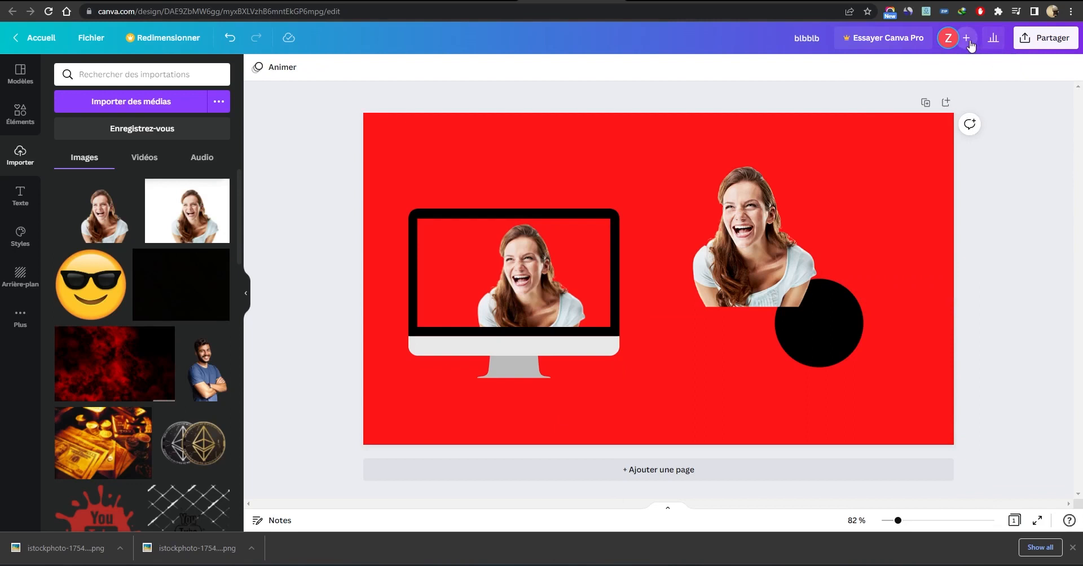
{"action": "left_click", "coordinate": [1021, 42]}
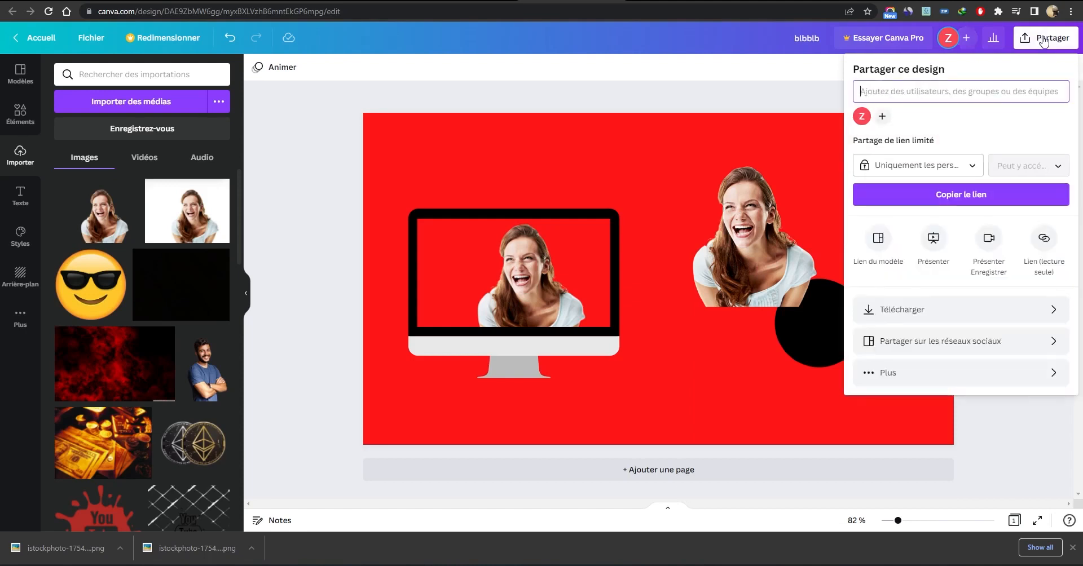
{"action": "left_click", "coordinate": [1054, 344]}
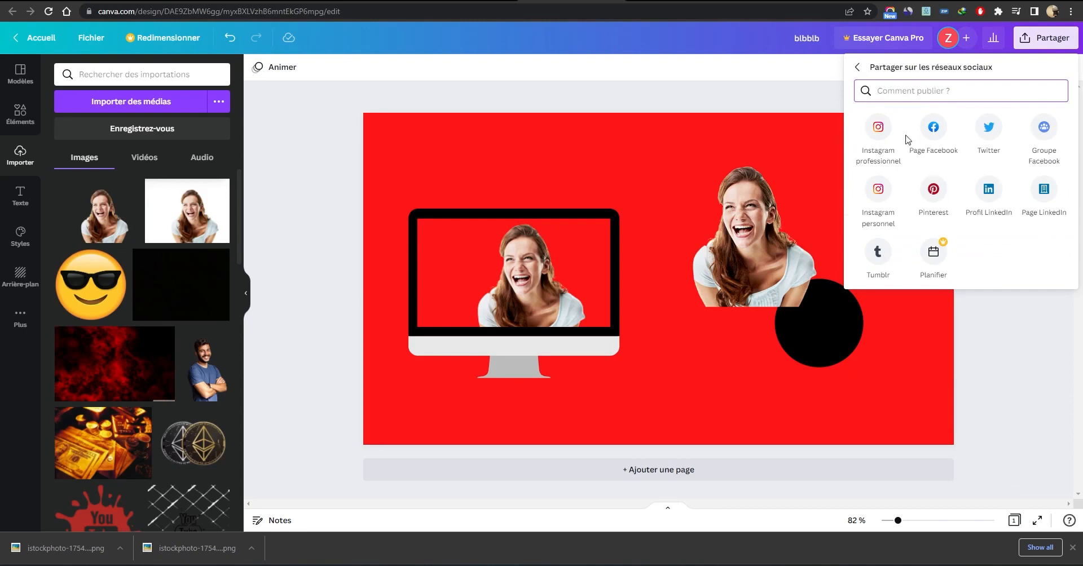
Apply the Brillance shadow effect to the cut-out man in the "COMMENT MINER DE L'ETHEREUM 2022" design
{"action": "left_click", "coordinate": [296, 124]}
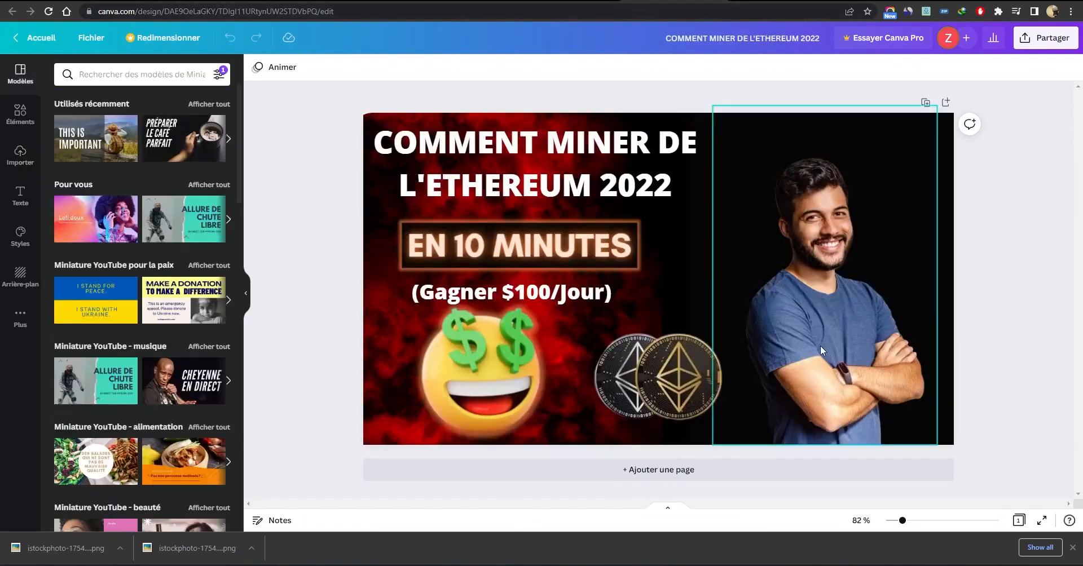
{"action": "left_click", "coordinate": [820, 349]}
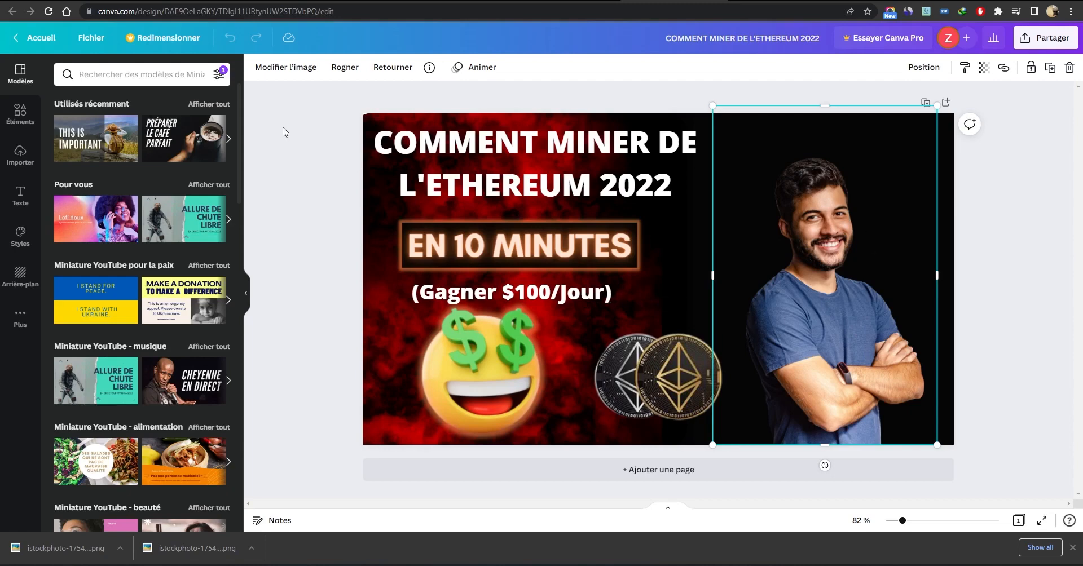
{"action": "left_click", "coordinate": [304, 70]}
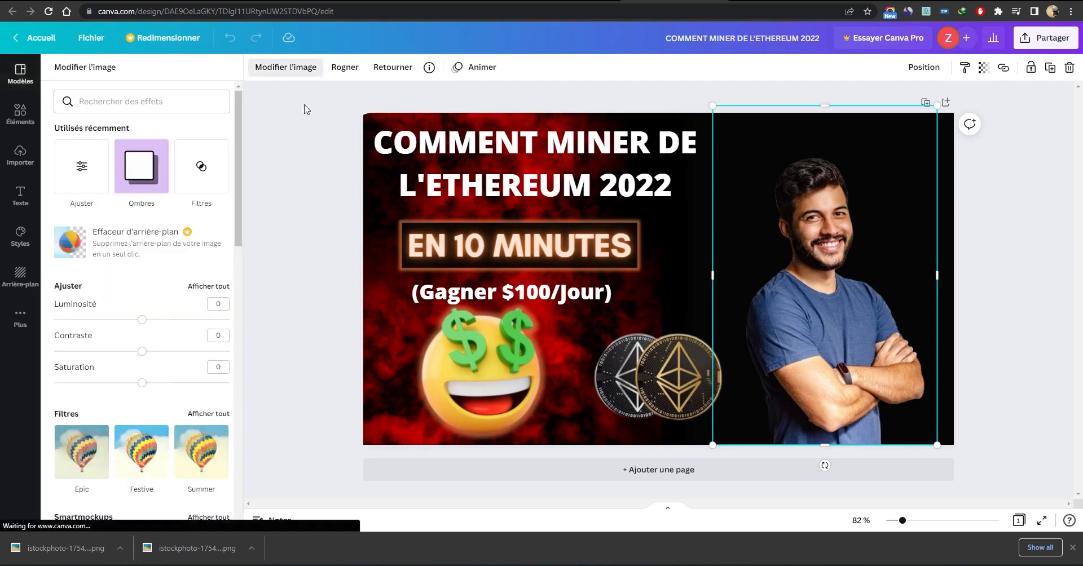
{"action": "left_click", "coordinate": [142, 180]}
{"action": "left_click", "coordinate": [140, 117]}
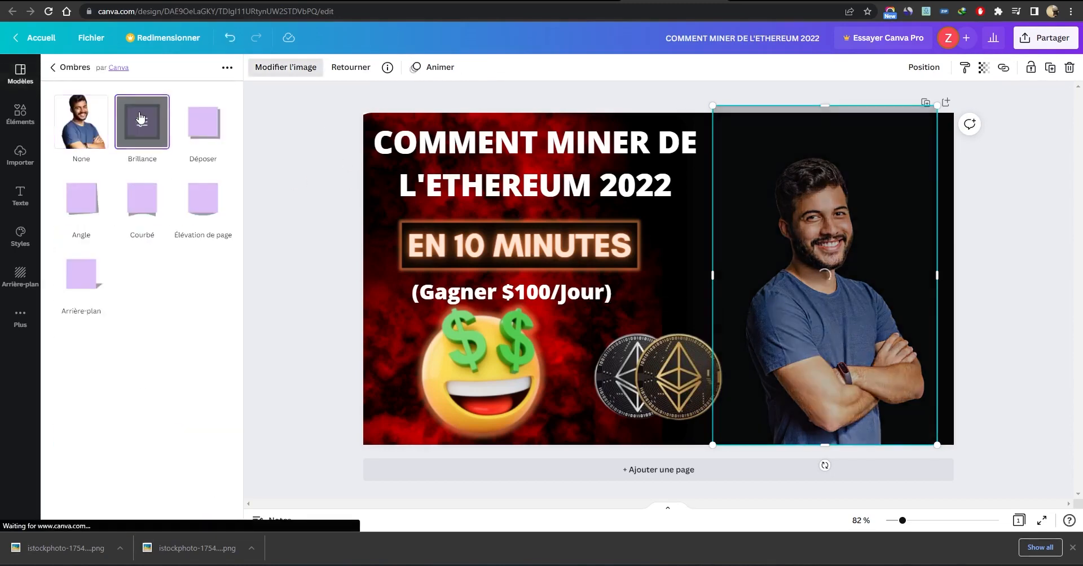
{"action": "left_click", "coordinate": [142, 119]}
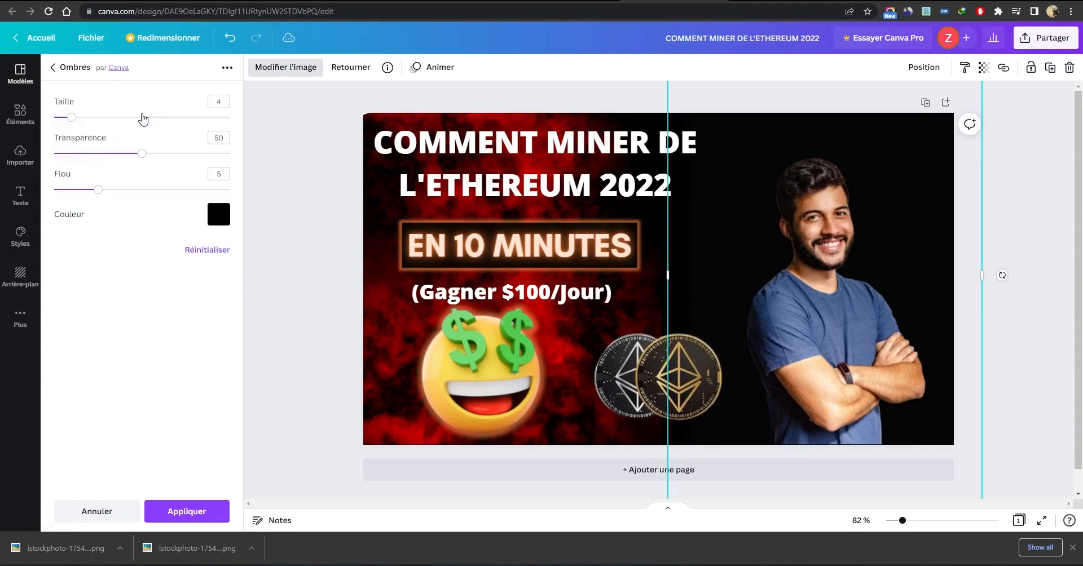
Try light green as the man's glow colour, and settle on the document's white
{"action": "left_click", "coordinate": [218, 217]}
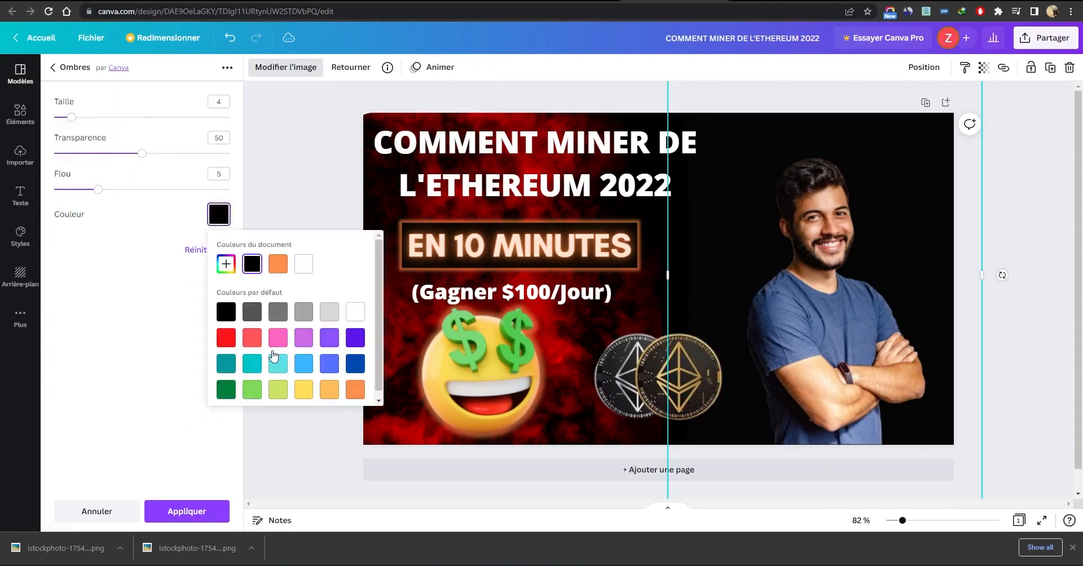
{"action": "left_click", "coordinate": [253, 390]}
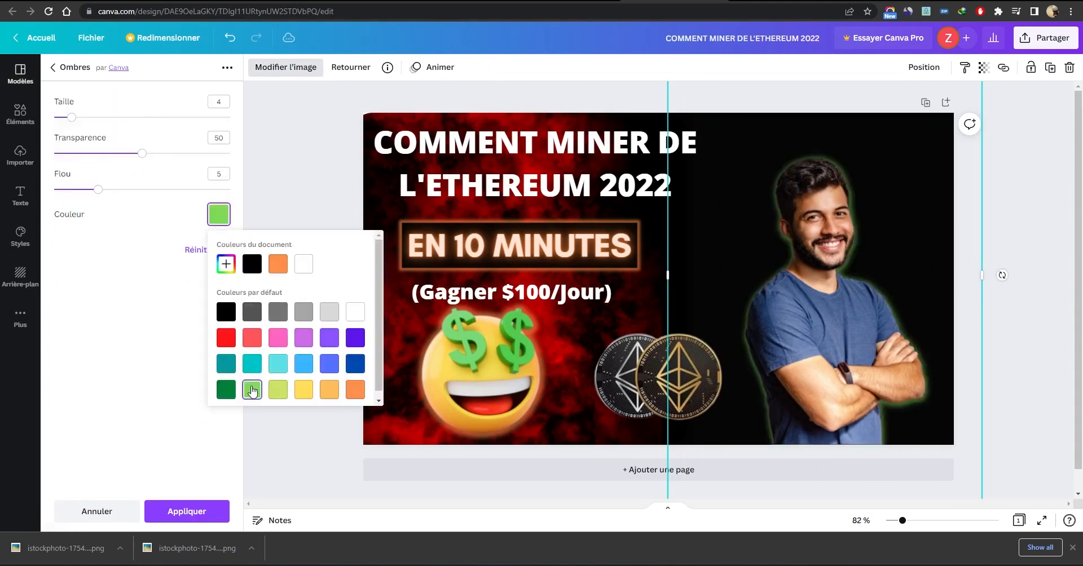
{"action": "left_click", "coordinate": [304, 264]}
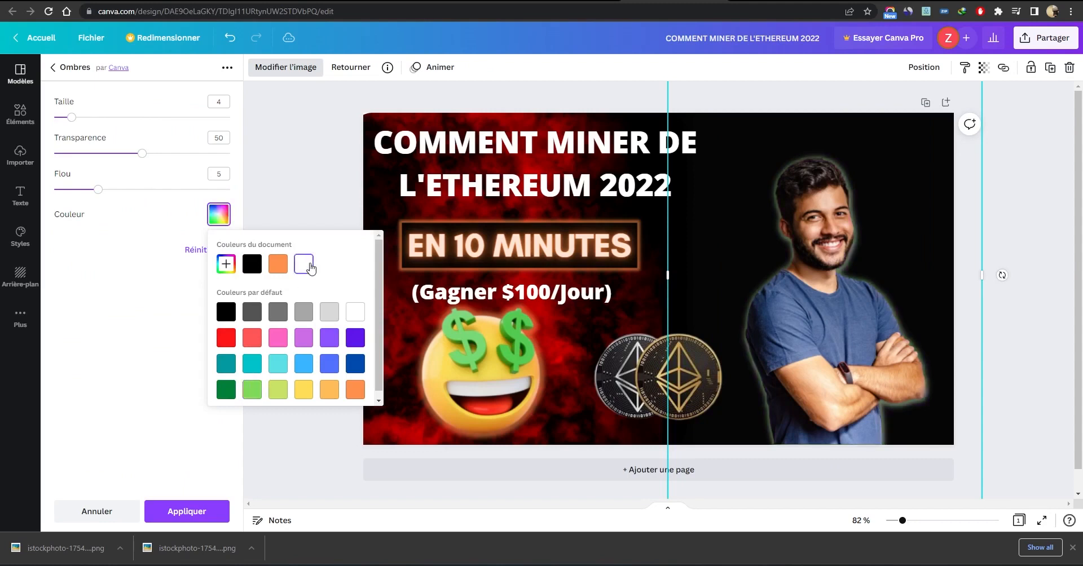
{"action": "left_click", "coordinate": [114, 215]}
Set the glow's blur to 10, transparency to 60 and size to 9, and apply the effect to the man
{"action": "left_click_drag", "start_coordinate": [99, 191], "coordinate": [136, 197]}
{"action": "mouse_move", "coordinate": [141, 154]}
{"action": "left_mouse_down"}
{"action": "mouse_move", "coordinate": [191, 154]}
{"action": "mouse_move", "coordinate": [141, 155]}
{"action": "mouse_move", "coordinate": [160, 160]}
{"action": "left_mouse_up"}
{"action": "left_click_drag", "start_coordinate": [75, 119], "coordinate": [96, 129]}
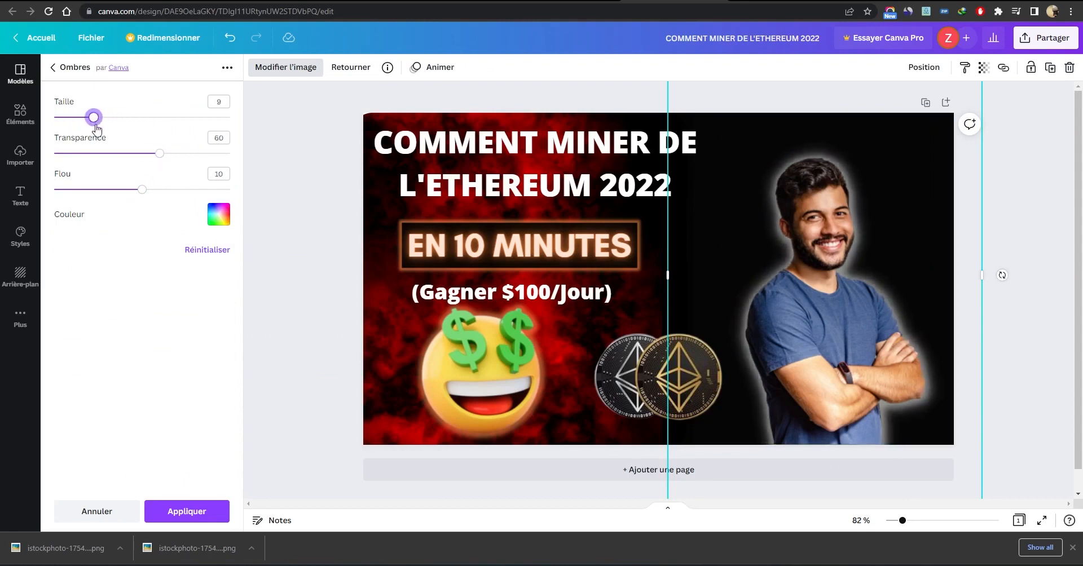
{"action": "left_click", "coordinate": [176, 517]}
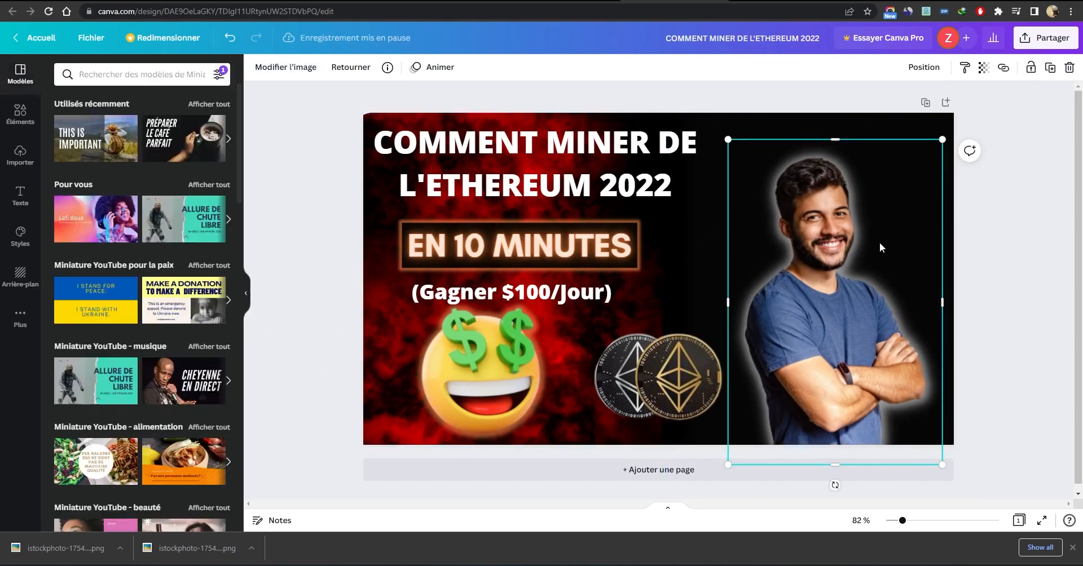
{"action": "left_click", "coordinate": [984, 266]}
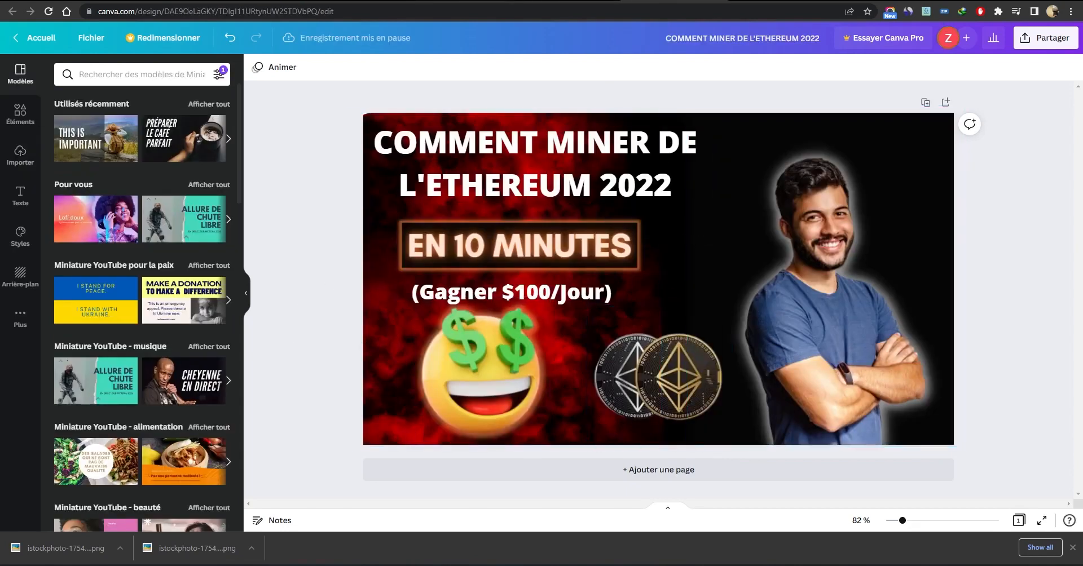
Open the elements library for the Ethereum thumbnail
{"action": "left_click", "coordinate": [19, 117]}
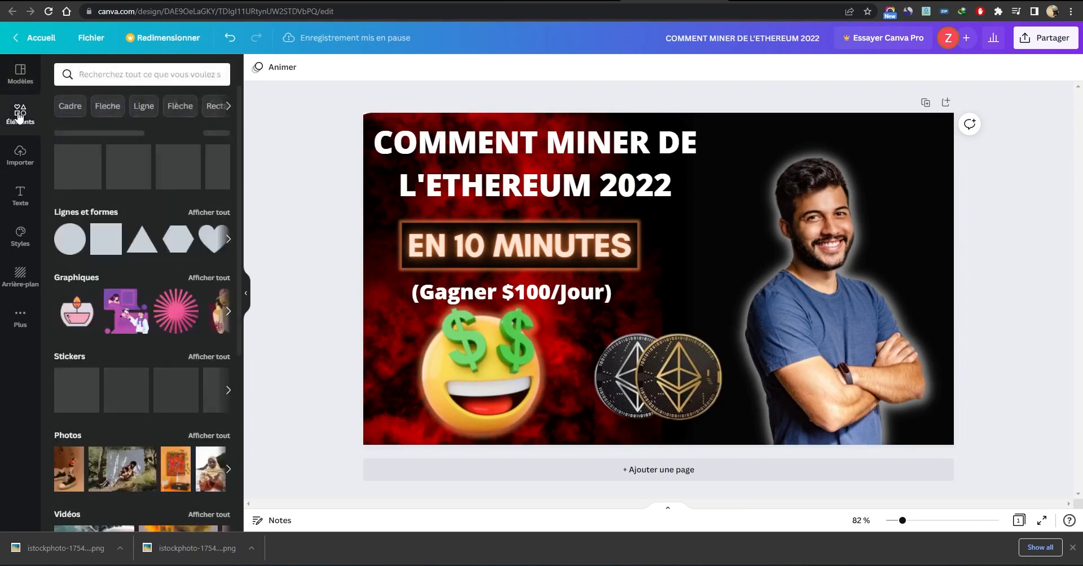